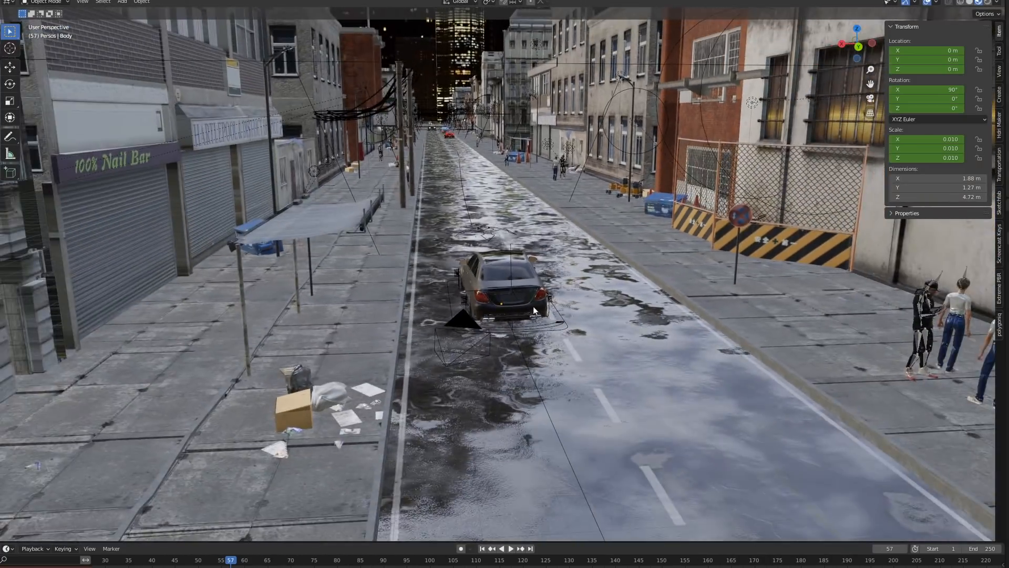
Step: Examine the finished night street scene with its cars, pedestrians and buildings from several angles along the road
{"action": "middle_click_drag", "start_coordinate": [533, 307], "coordinate": [528, 297]}
{"action": "middle_click_drag", "start_coordinate": [610, 299], "coordinate": [416, 293], "text": "shift"}
{"action": "scroll", "coordinate": [605, 285], "scroll_direction": "up", "scroll_amount": 4}
{"action": "mouse_move", "coordinate": [619, 270]}
{"action": "middle_mouse_down"}
{"action": "mouse_move", "coordinate": [481, 273]}
{"action": "mouse_move", "coordinate": [855, 277]}
{"action": "middle_mouse_up"}
{"action": "middle_click_drag", "start_coordinate": [575, 256], "coordinate": [604, 254], "text": "shift"}
{"action": "scroll", "coordinate": [591, 257], "scroll_direction": "down", "scroll_amount": 3}
{"action": "scroll", "coordinate": [592, 258], "scroll_direction": "down", "scroll_amount": 10}
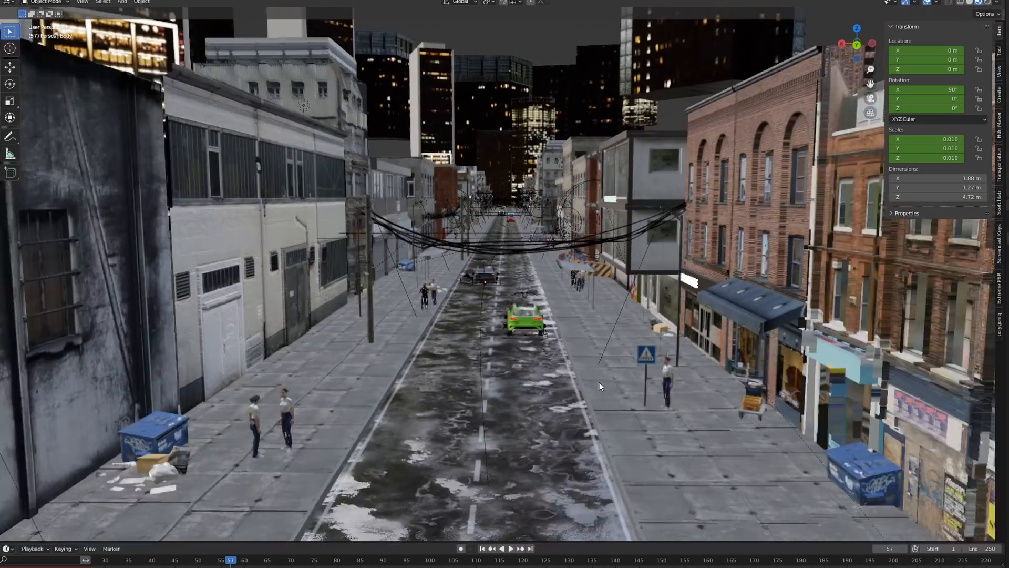
{"action": "scroll", "coordinate": [572, 263], "scroll_direction": "down", "scroll_amount": 3}
{"action": "middle_click_drag", "start_coordinate": [572, 264], "coordinate": [570, 406]}
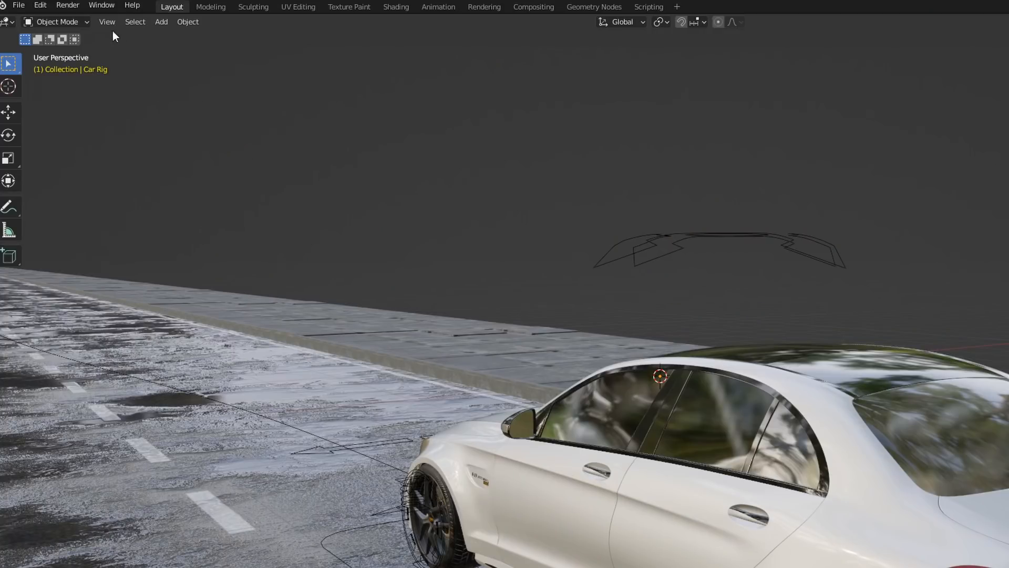
Step: Align the active camera to the current view behind the white car
{"action": "left_click", "coordinate": [108, 22]}
{"action": "mouse_move", "coordinate": [138, 198]}
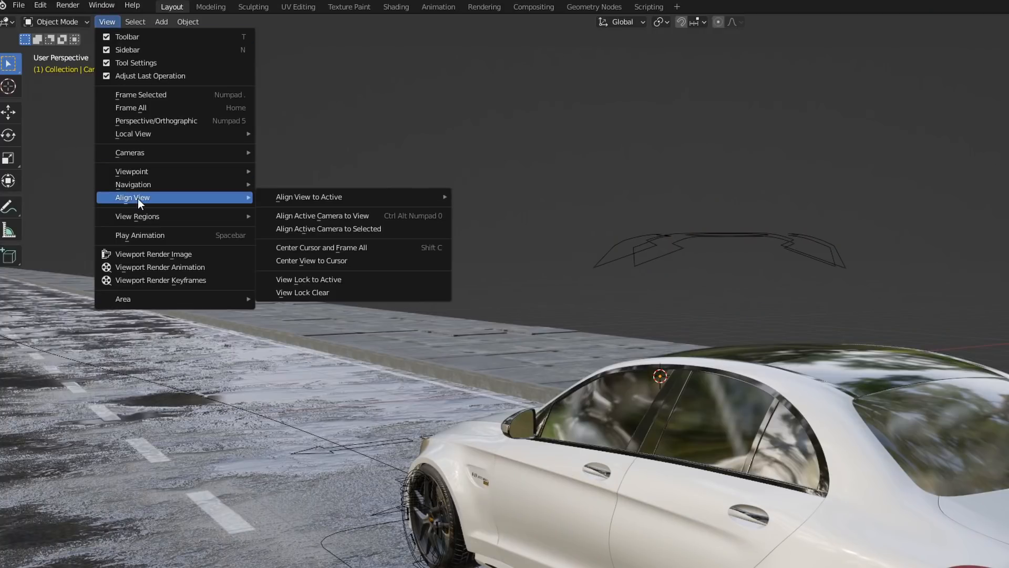
{"action": "right_click", "coordinate": [288, 216]}
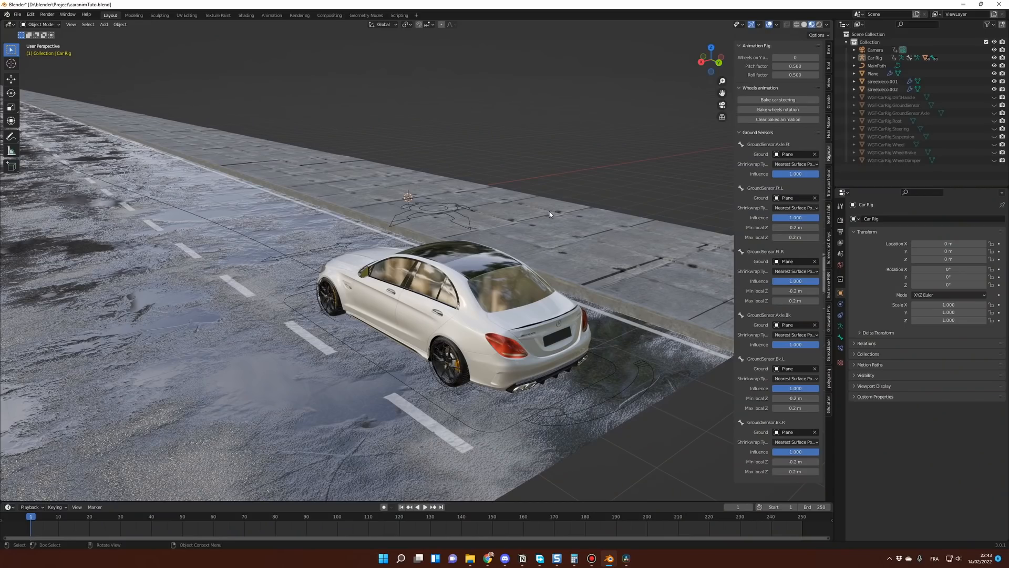
Step: Add a Plain Axes empty to the scene
{"action": "key", "text": "shift+a"}
{"action": "mouse_move", "coordinate": [531, 292]}
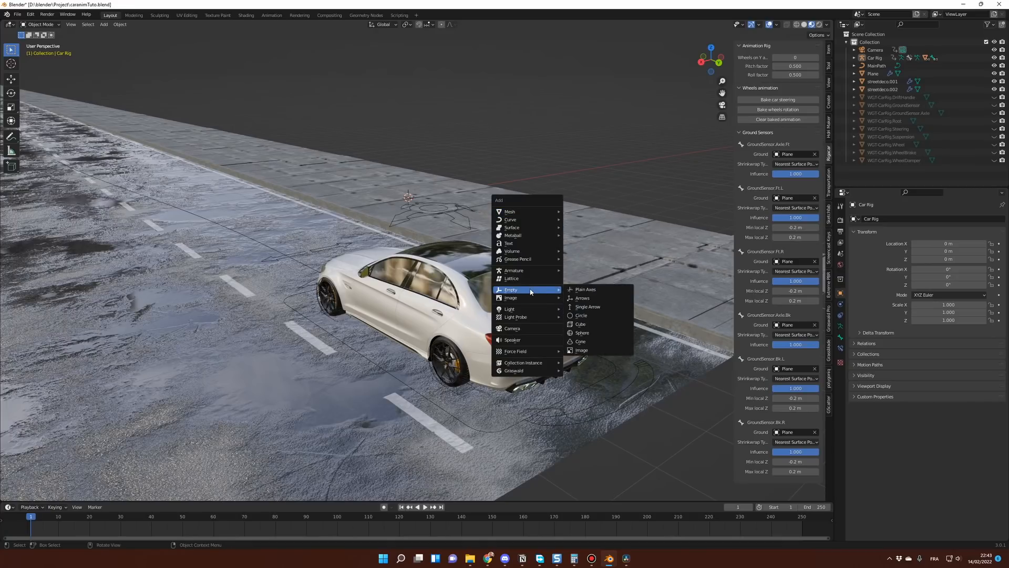
{"action": "left_click", "coordinate": [584, 289]}
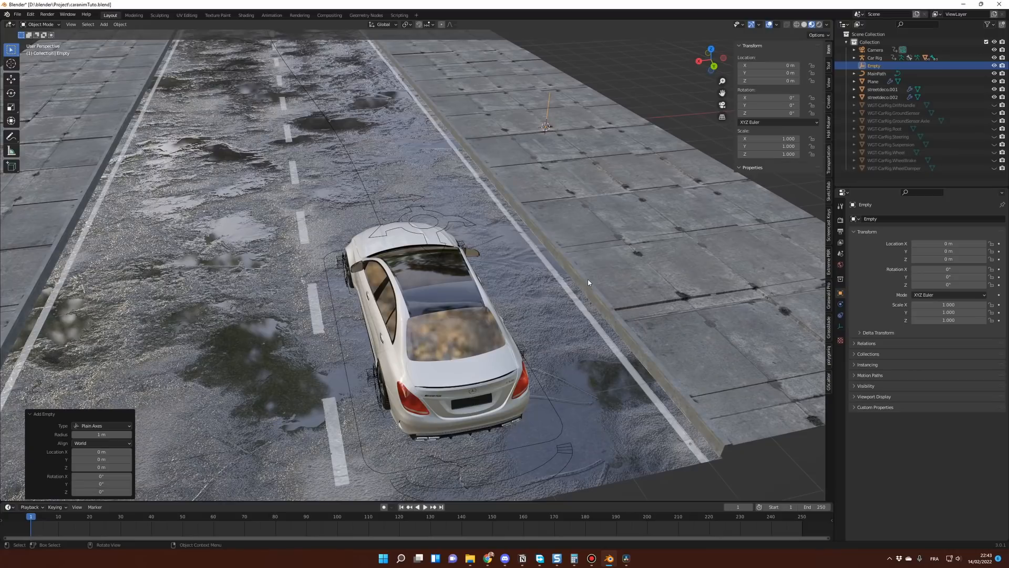
Step: Move the empty horizontally, with Z locked, to the back of the car at about X 5.77 m, Y 10.5 m
{"action": "key", "text": "KP_7"}
{"action": "scroll", "coordinate": [587, 279], "scroll_direction": "down", "scroll_amount": 7}
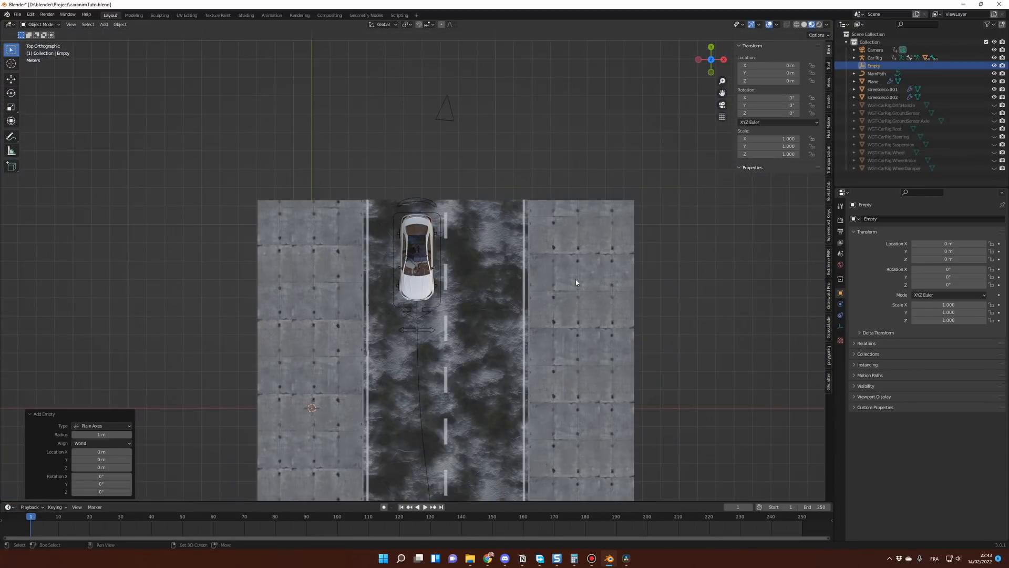
{"action": "key", "text": "g"}
{"action": "key", "text": "shift+z"}
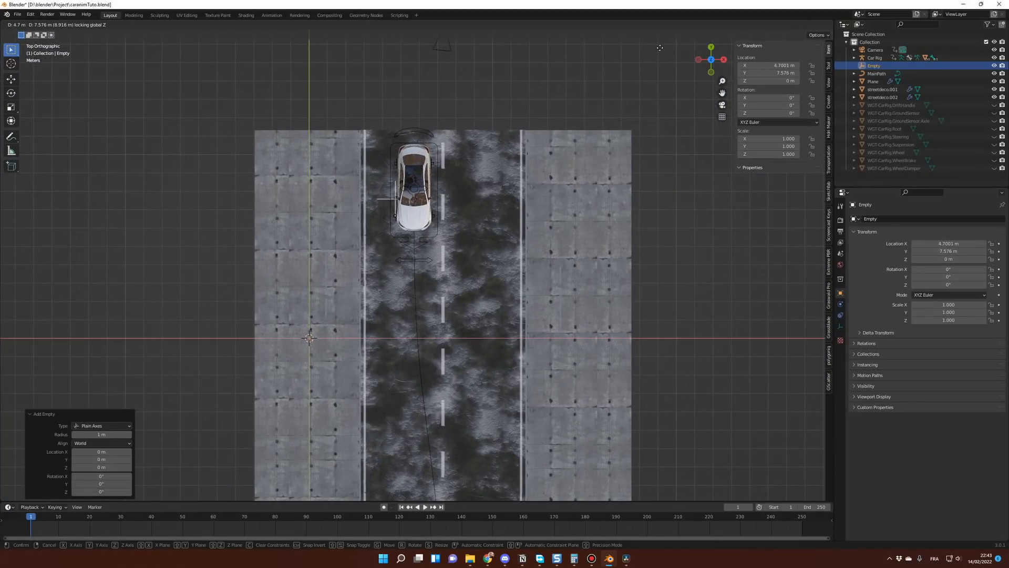
{"action": "left_click", "coordinate": [681, 479]}
Step: Raise the empty along Z by about 0.94 m, to the level of the car's rear
{"action": "key", "text": "KP_0"}
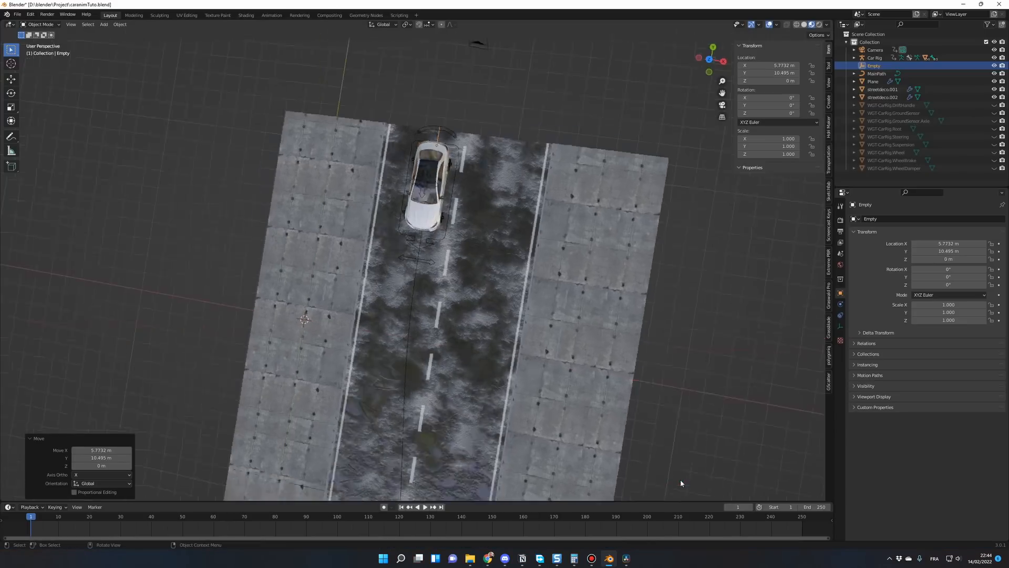
{"action": "key", "text": "g"}
{"action": "key", "text": "z"}
{"action": "left_click", "coordinate": [706, 398]}
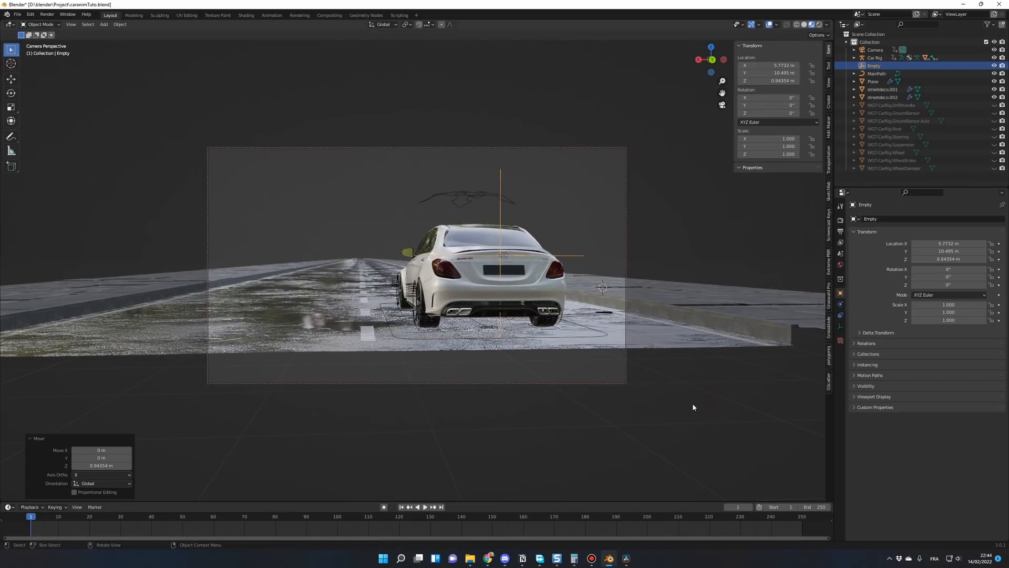
Step: Parent the empty to the car's body using Object (Keep Transform)
{"action": "key", "text": "KP_7"}
{"action": "scroll", "coordinate": [558, 308], "scroll_direction": "up", "scroll_amount": 1}
{"action": "key", "text": "KP_0"}
{"action": "middle_click_drag", "start_coordinate": [558, 307], "coordinate": [522, 242]}
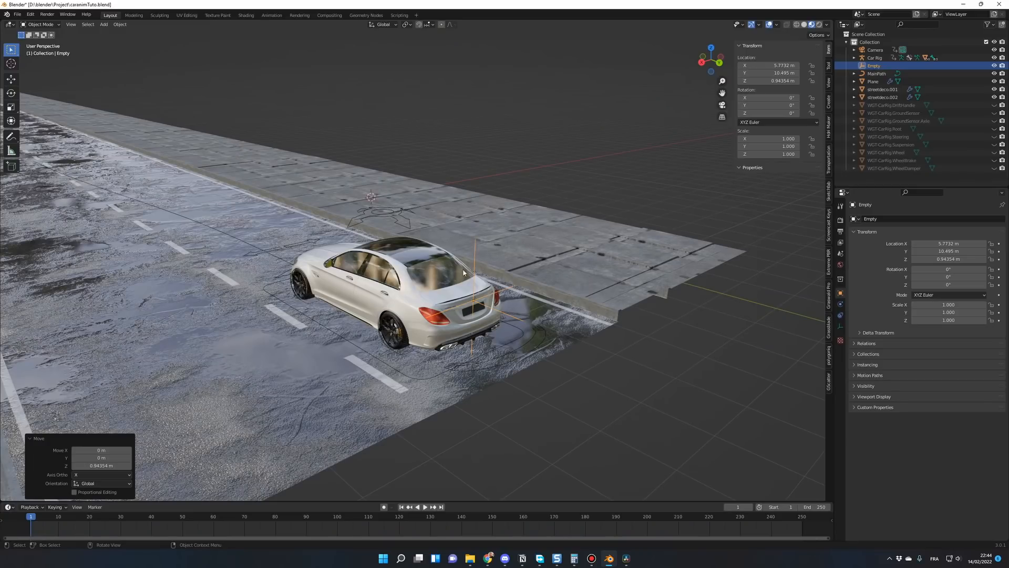
{"action": "left_click", "coordinate": [479, 267]}
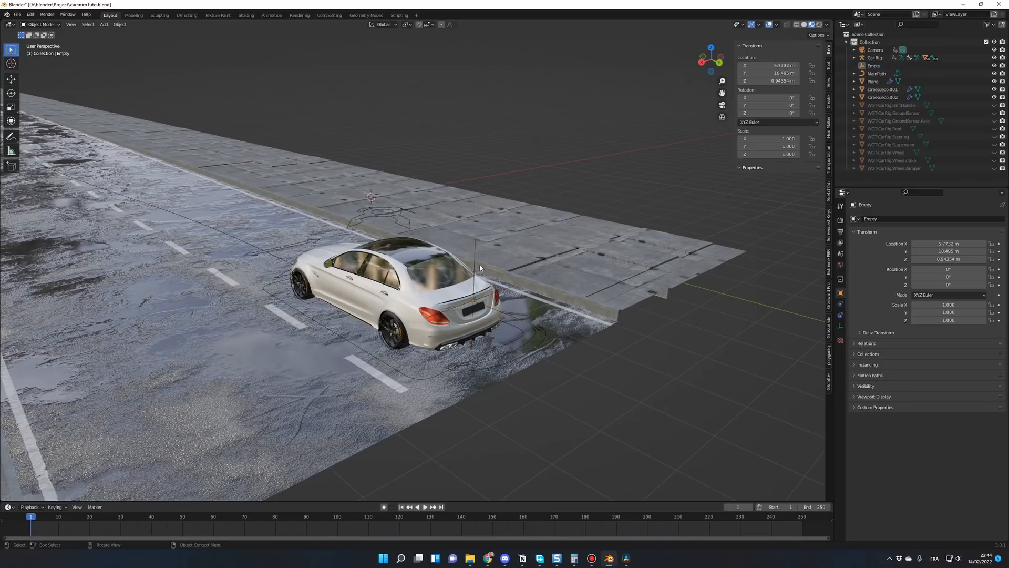
{"action": "left_click", "coordinate": [475, 246]}
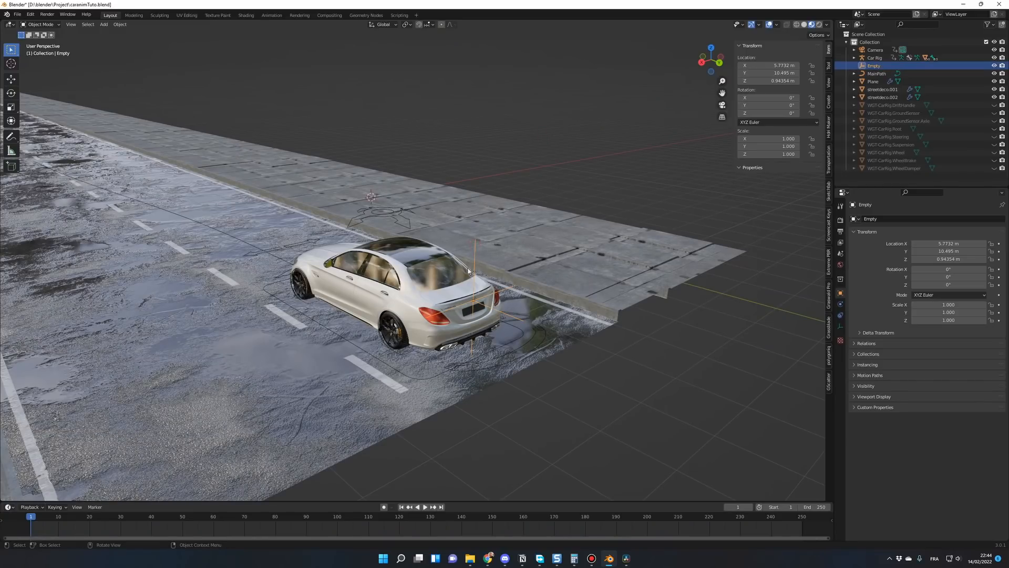
{"action": "left_click", "coordinate": [453, 295], "text": "shift"}
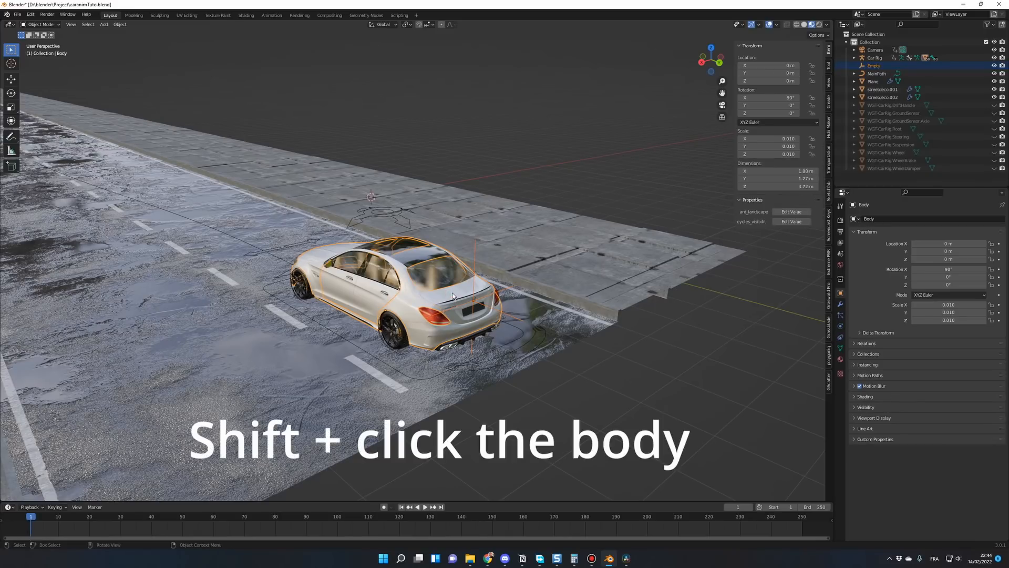
{"action": "key", "text": "ctrl+p"}
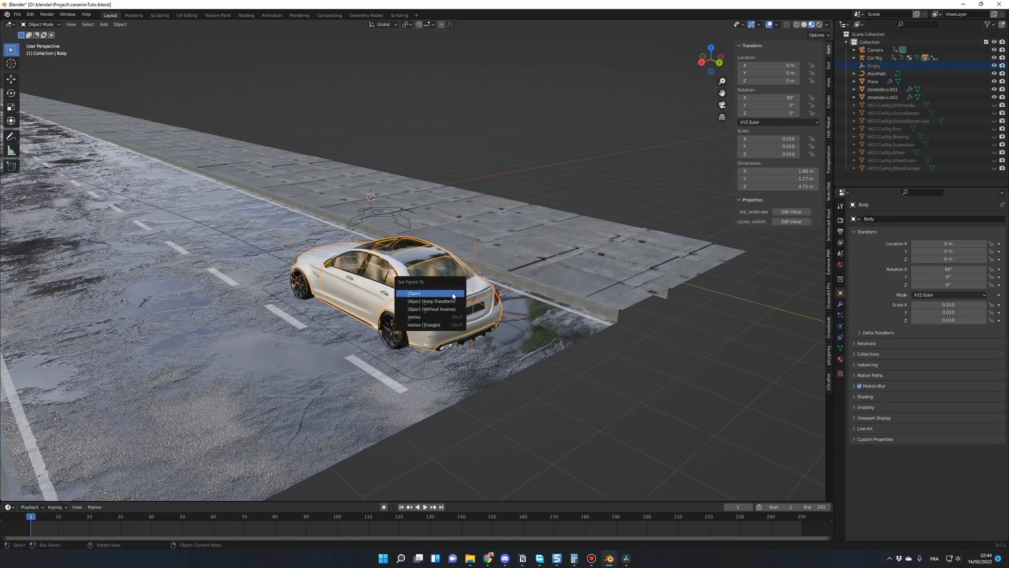
{"action": "left_click", "coordinate": [414, 301]}
Step: Scrub through the first frames to check that the empty follows the car, and return to frame 1
{"action": "left_click", "coordinate": [568, 417]}
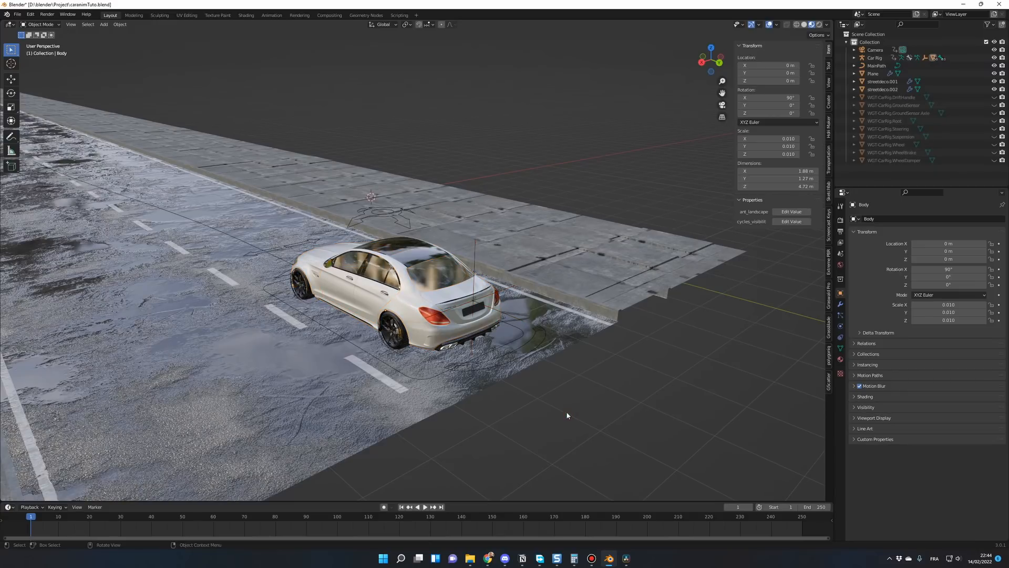
{"action": "left_click", "coordinate": [61, 517]}
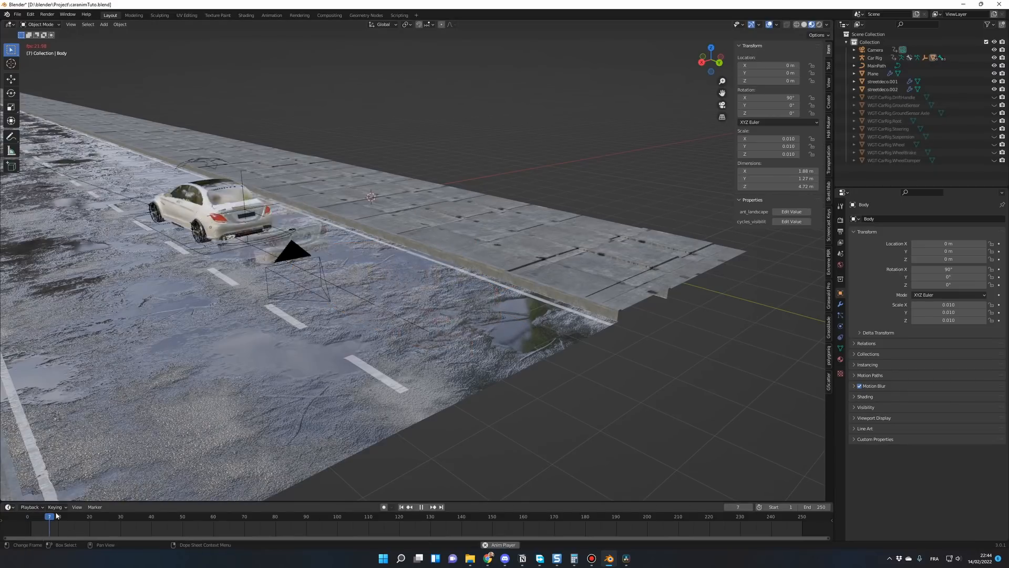
{"action": "left_click_drag", "start_coordinate": [62, 517], "coordinate": [31, 517]}
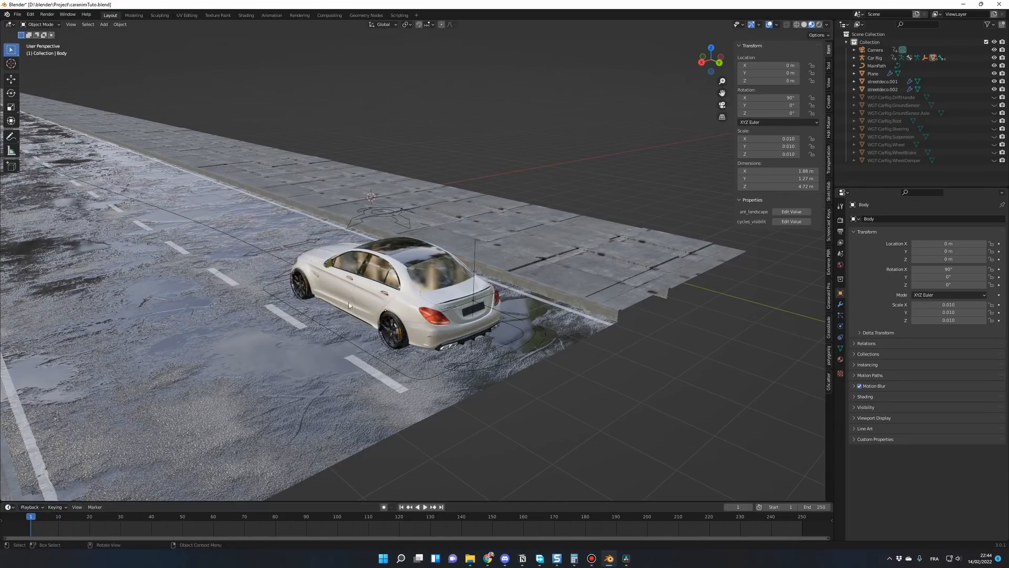
Step: Enable Depth of Field on the camera and set Empty as its focus object
{"action": "left_click", "coordinate": [876, 50]}
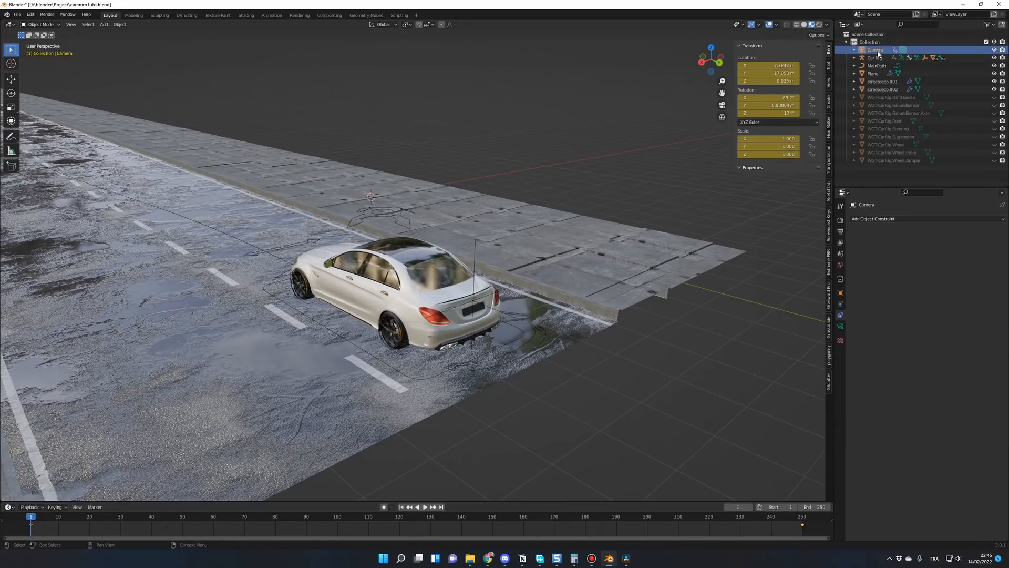
{"action": "left_click", "coordinate": [840, 327]}
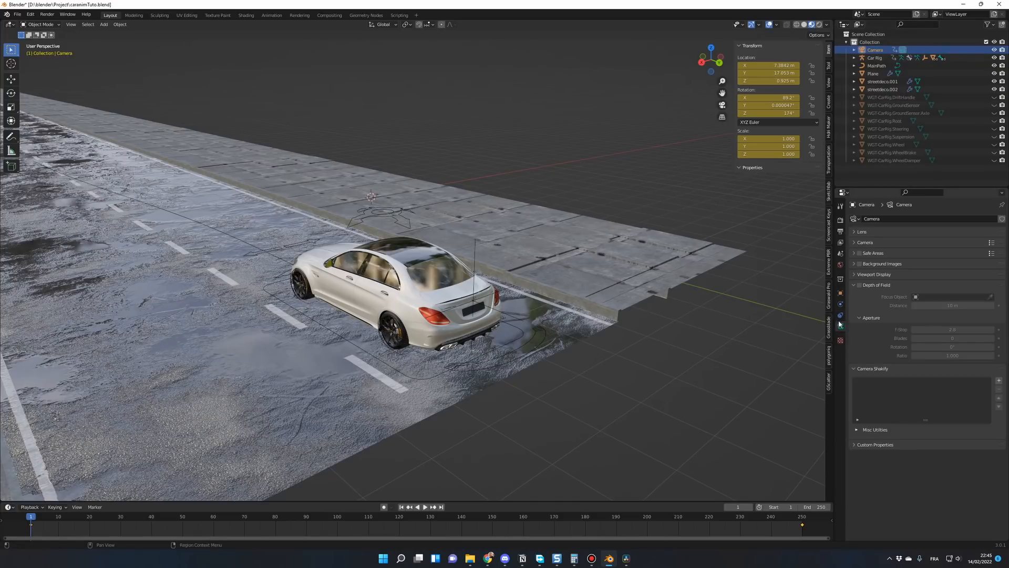
{"action": "left_click", "coordinate": [853, 232]}
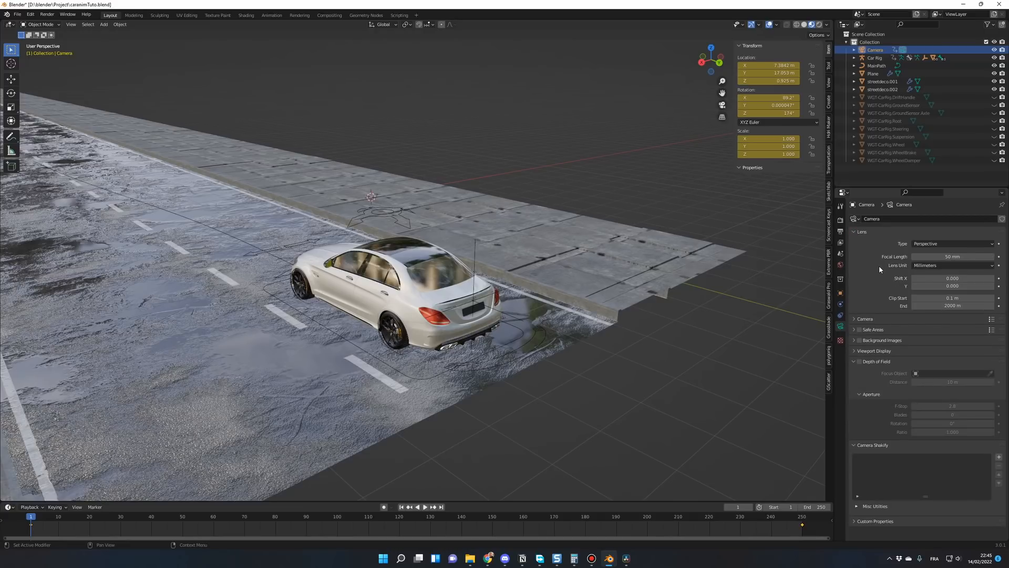
{"action": "left_click", "coordinate": [857, 231]}
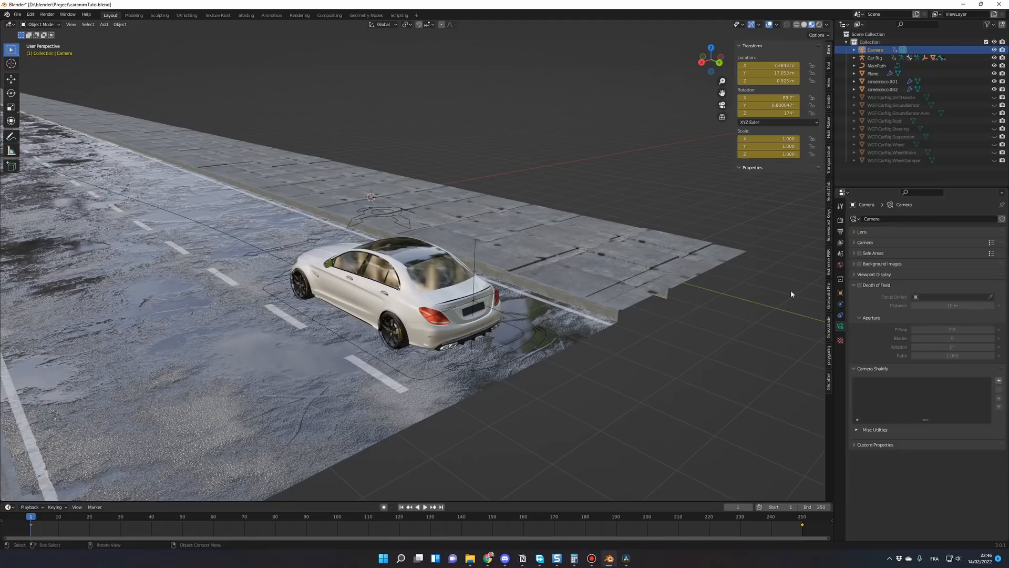
{"action": "left_click", "coordinate": [860, 285]}
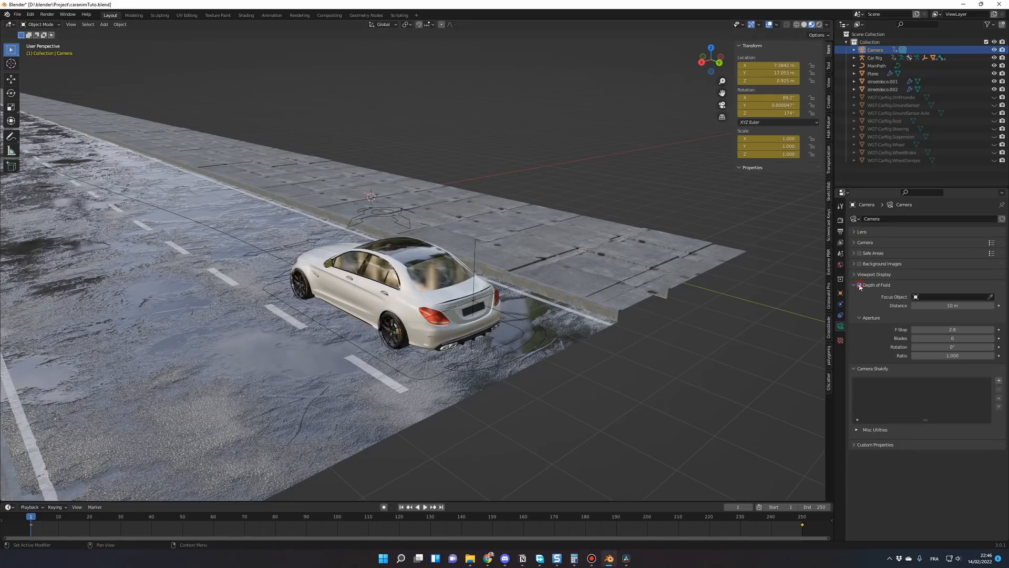
{"action": "left_click", "coordinate": [940, 297]}
{"action": "type", "text": "emp"}
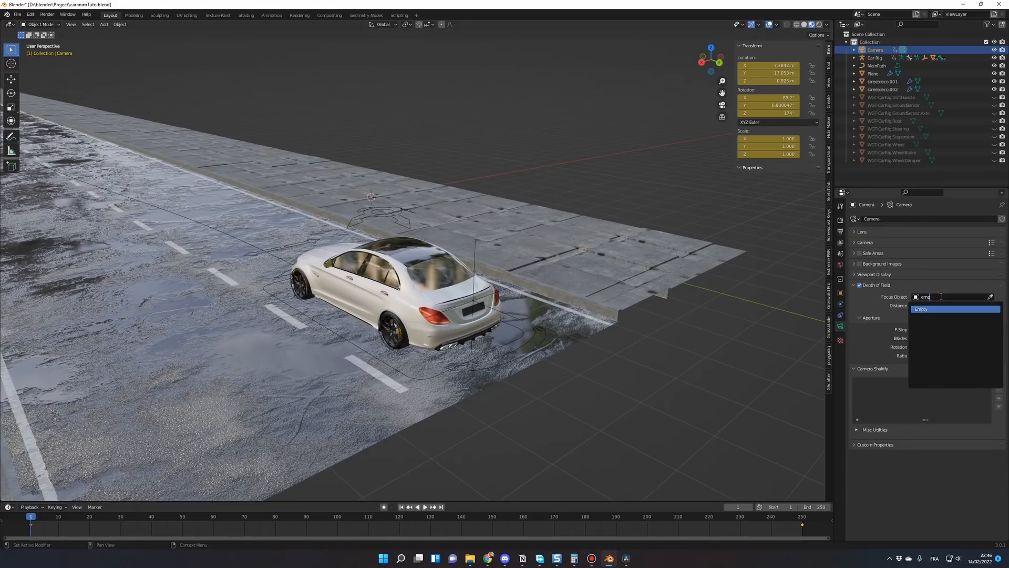
{"action": "left_click", "coordinate": [923, 309]}
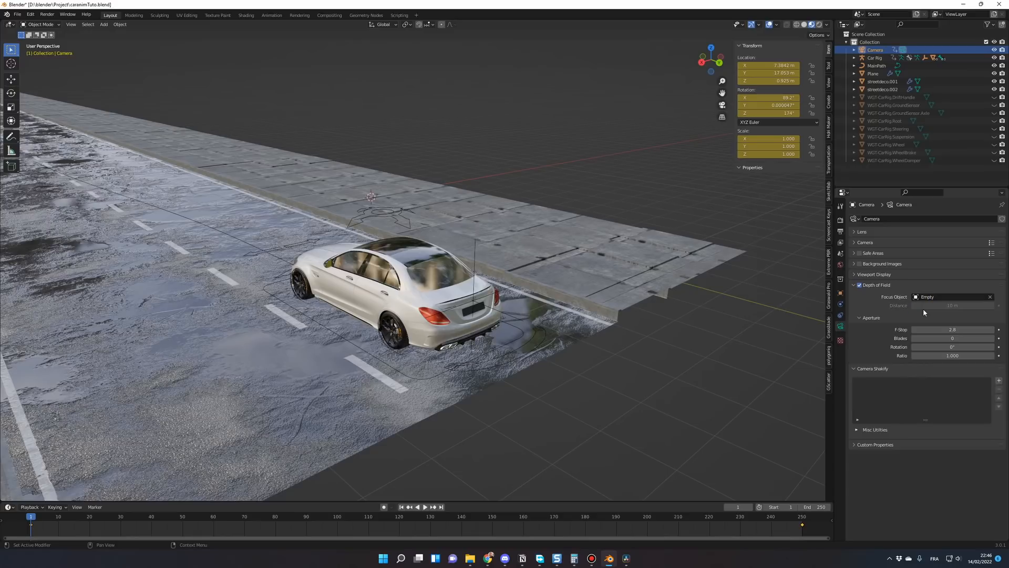
Step: Set the camera's aperture to 5 blades and an F-Stop of 0.8
{"action": "left_click", "coordinate": [924, 339]}
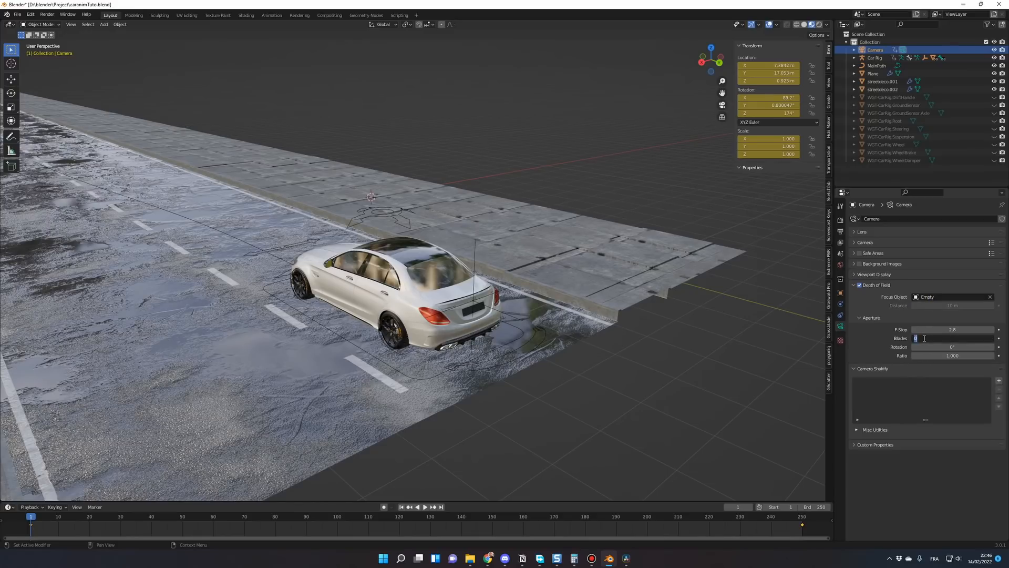
{"action": "type", "text": "5"}
{"action": "key", "text": "Return"}
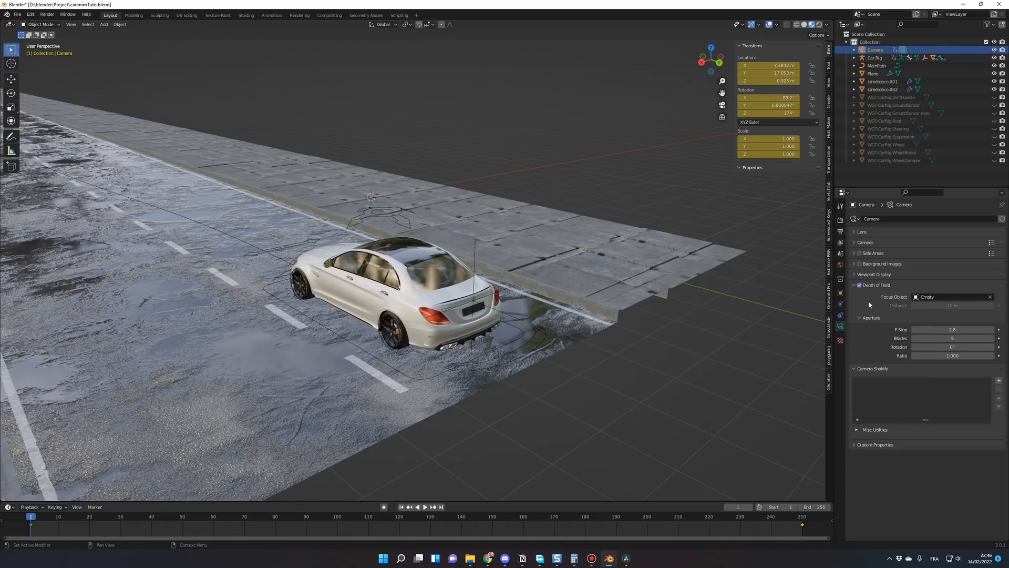
{"action": "left_click", "coordinate": [934, 328]}
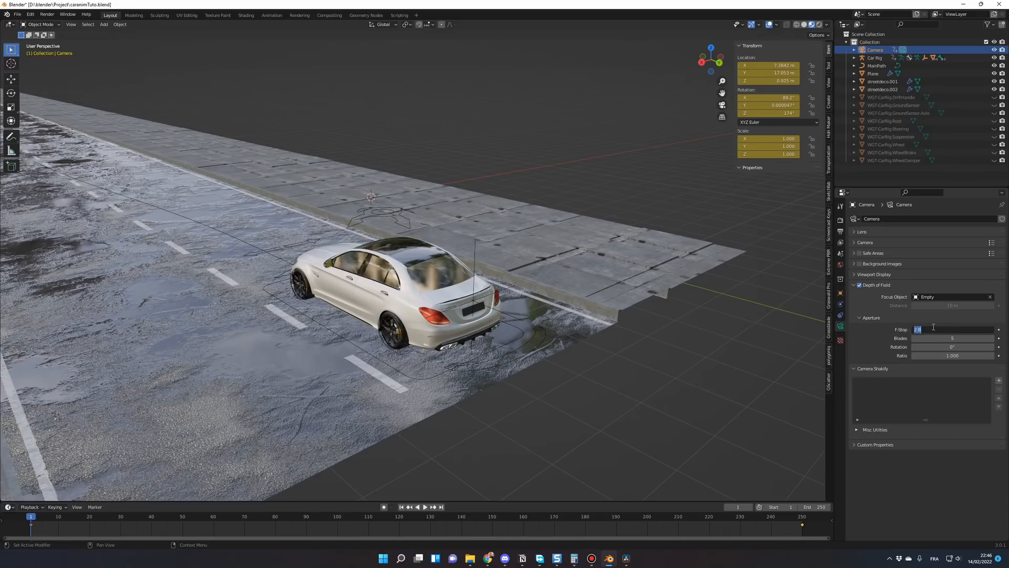
{"action": "type", "text": "0"}
{"action": "key", "text": "Return"}
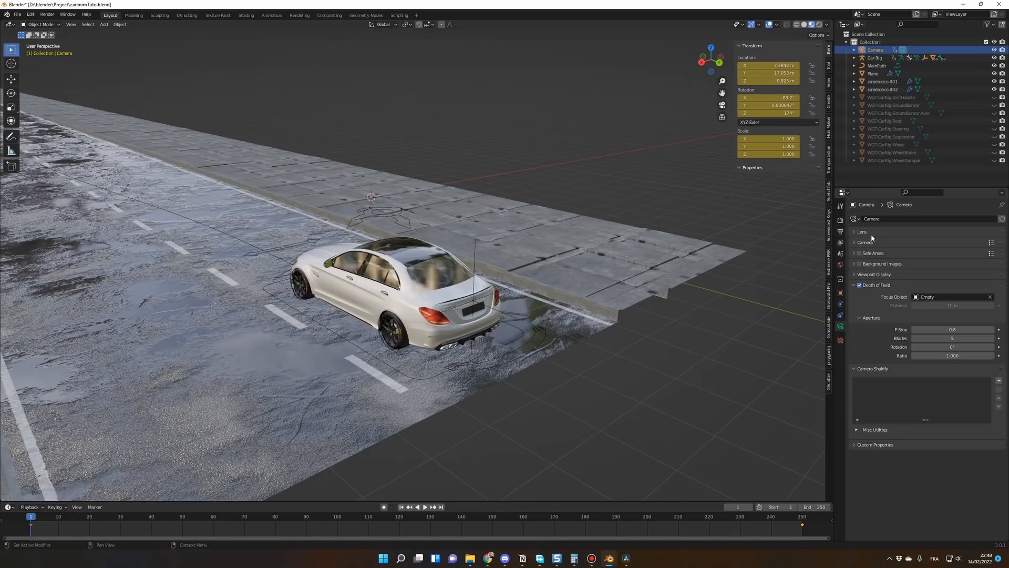
Step: Set the output resolution's Y to 810 px and view the scene through the camera
{"action": "left_click", "coordinate": [840, 232]}
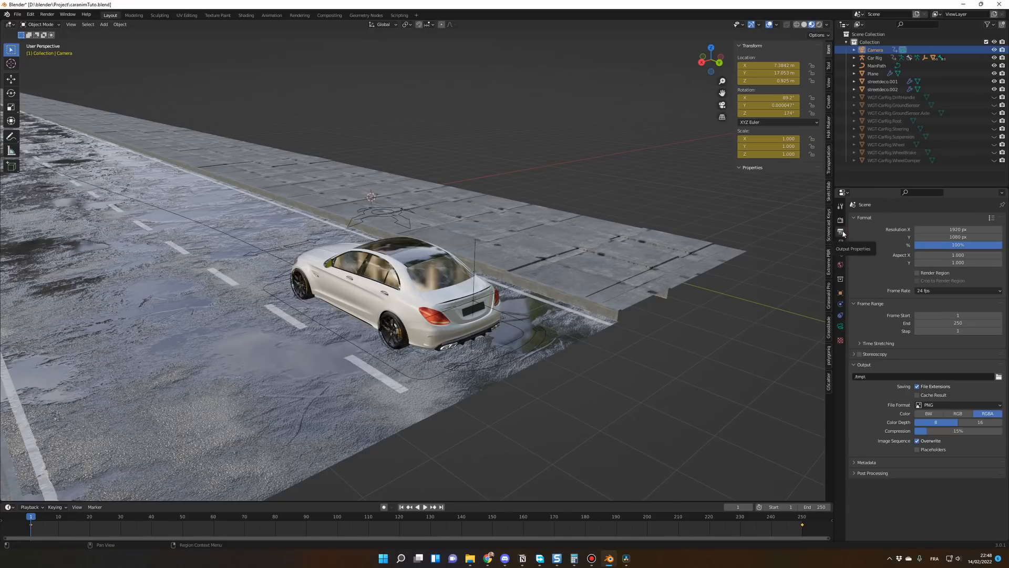
{"action": "left_click", "coordinate": [958, 237]}
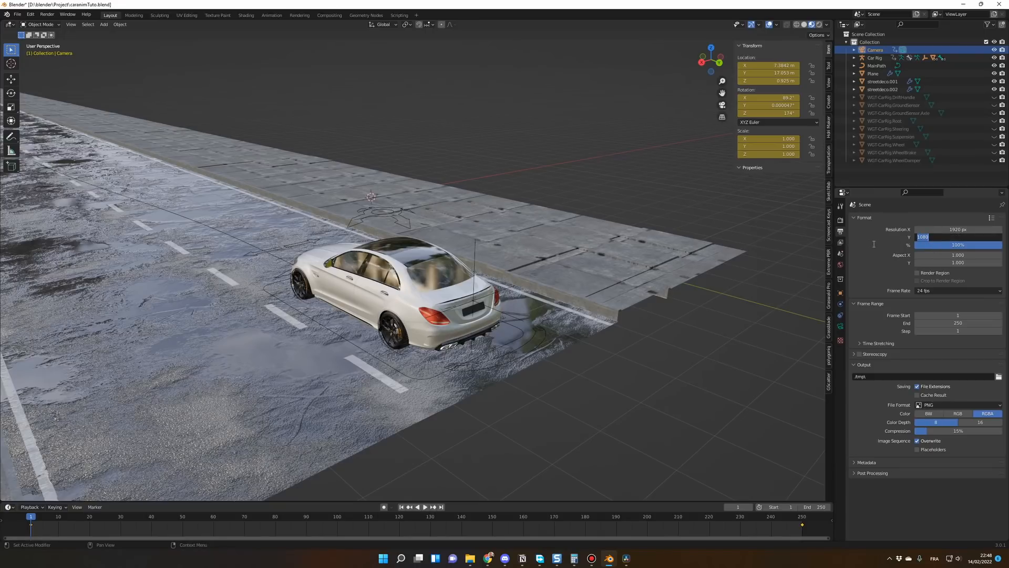
{"action": "type", "text": "810"}
{"action": "key", "text": "Return"}
{"action": "key", "text": "KP_0"}
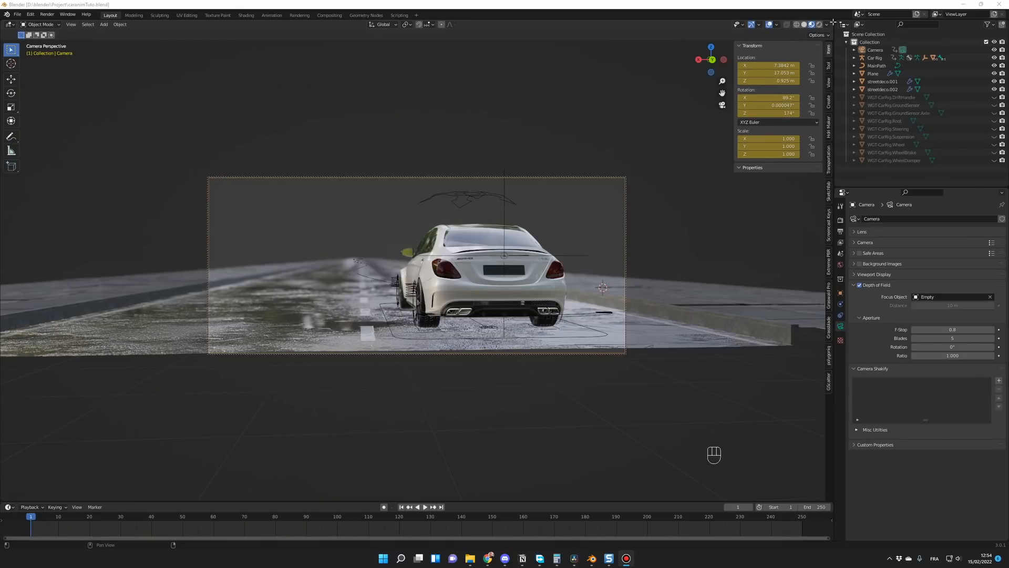
Step: Split the viewport into a camera view and a free perspective view overlooking the whole road, and play the animation
{"action": "left_click_drag", "start_coordinate": [833, 22], "coordinate": [455, 47]}
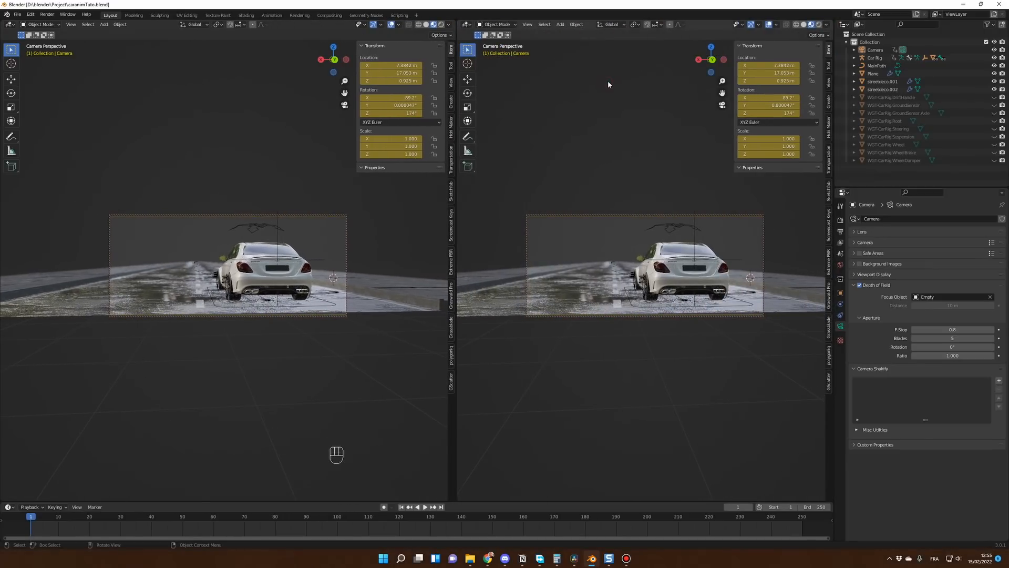
{"action": "key", "text": "KP_0"}
{"action": "middle_click_drag", "start_coordinate": [608, 80], "coordinate": [624, 238]}
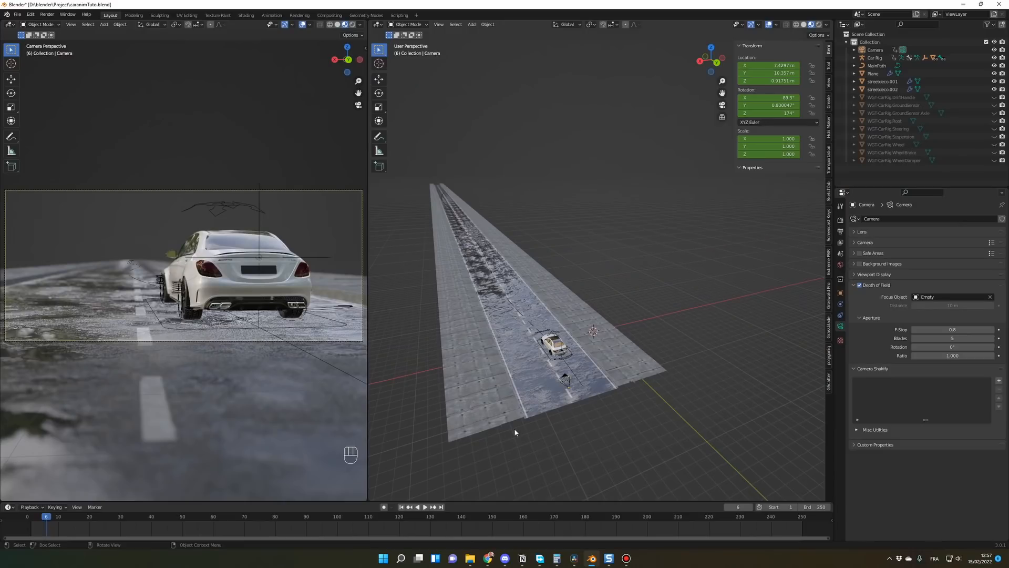
{"action": "key", "text": "space"}
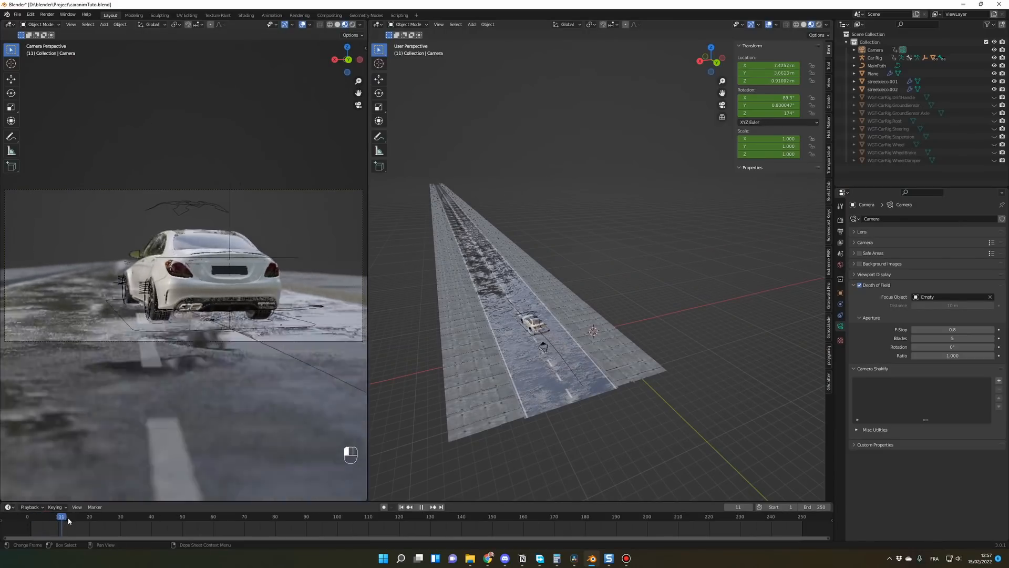
Step: Play back the car animation from the start, viewing the road from above, and stop at frame 24
{"action": "middle_click_drag", "start_coordinate": [501, 434], "coordinate": [472, 455]}
{"action": "left_click", "coordinate": [40, 517]}
{"action": "key", "text": "space"}
{"action": "key", "text": "space"}
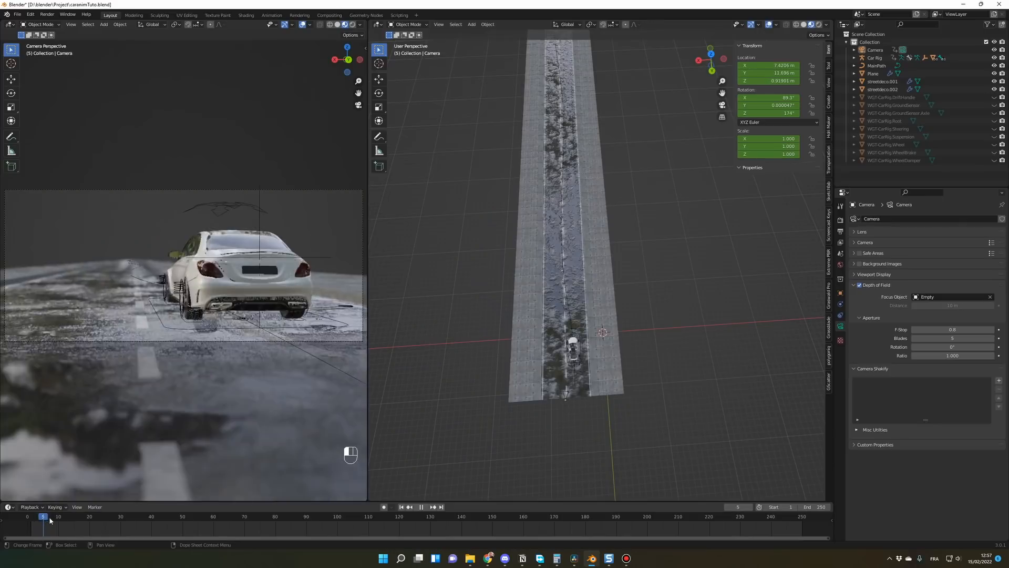
{"action": "left_click_drag", "start_coordinate": [49, 518], "coordinate": [107, 517]}
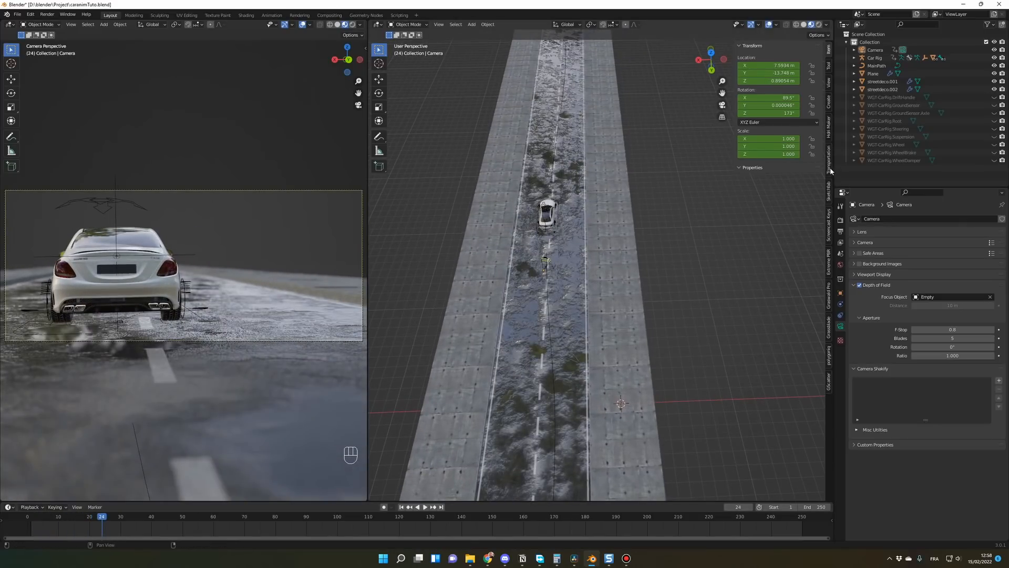
Step: Choose the Mazda 2 from the Urban category of the Transportation add-on's car models
{"action": "left_click", "coordinate": [829, 167]}
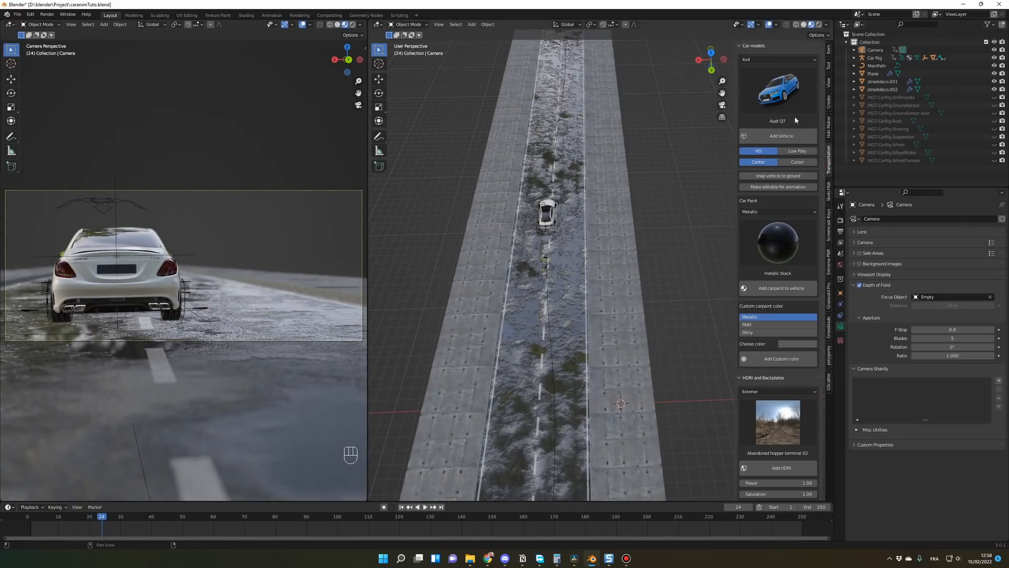
{"action": "left_click", "coordinate": [778, 59]}
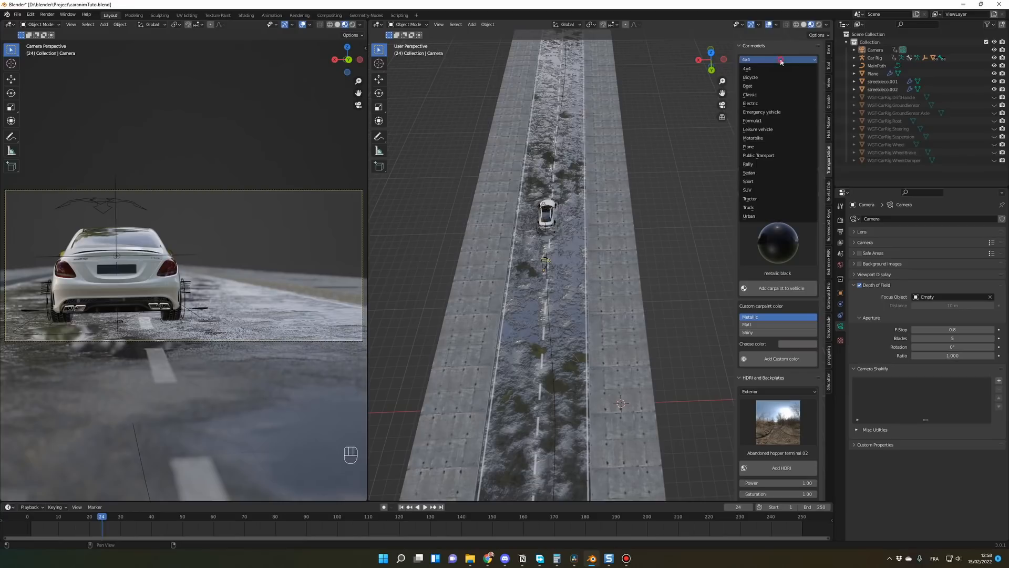
{"action": "left_click", "coordinate": [758, 216]}
{"action": "left_click", "coordinate": [791, 95]}
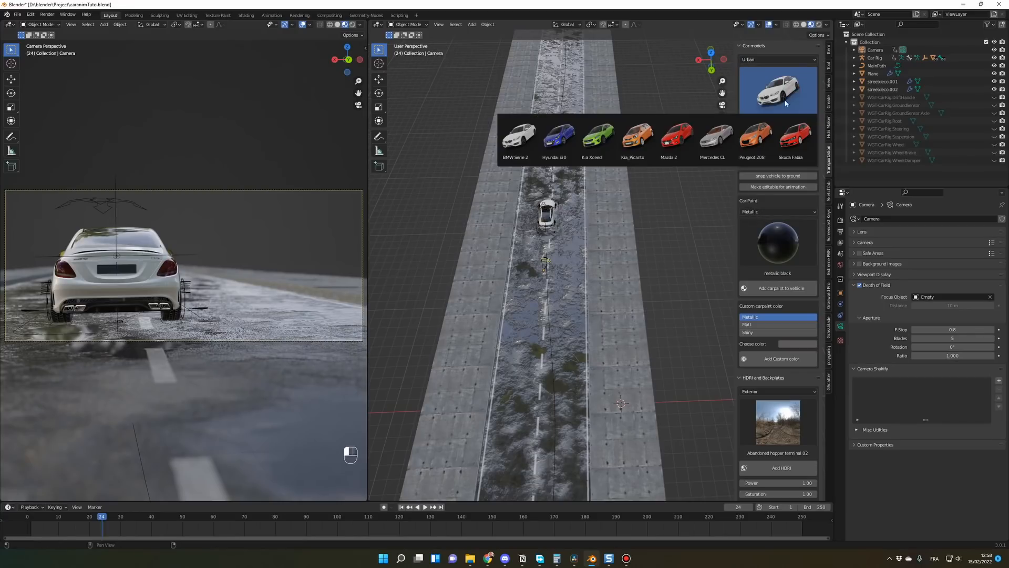
{"action": "left_click", "coordinate": [679, 138]}
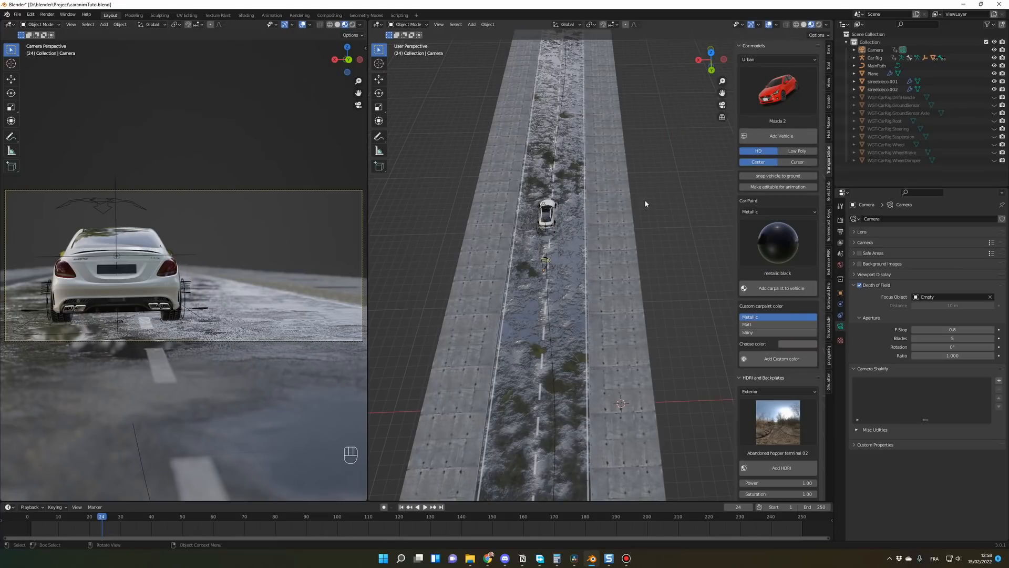
Step: Add the Mazda 2 to the scene as a Low Poly vehicle
{"action": "scroll", "coordinate": [645, 197], "scroll_direction": "down", "scroll_amount": 5}
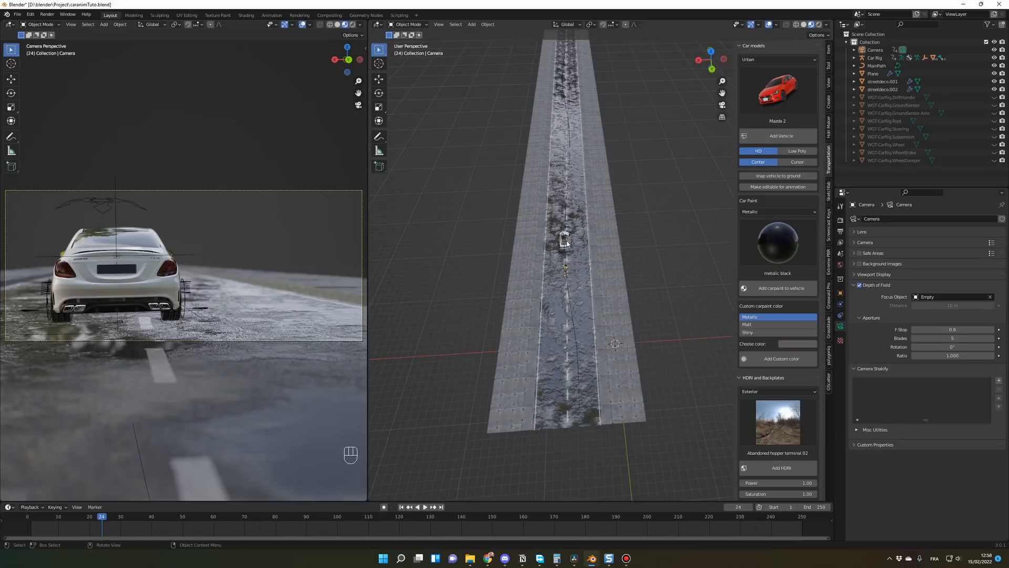
{"action": "middle_click_drag", "start_coordinate": [668, 237], "coordinate": [700, 204]}
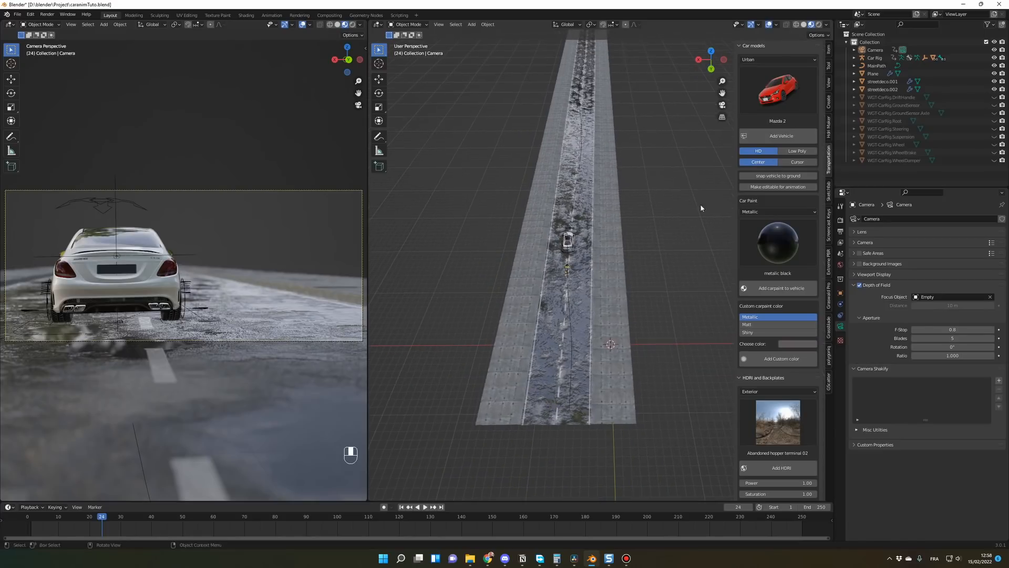
{"action": "left_click", "coordinate": [797, 151]}
{"action": "scroll", "coordinate": [623, 236], "scroll_direction": "up", "scroll_amount": 2}
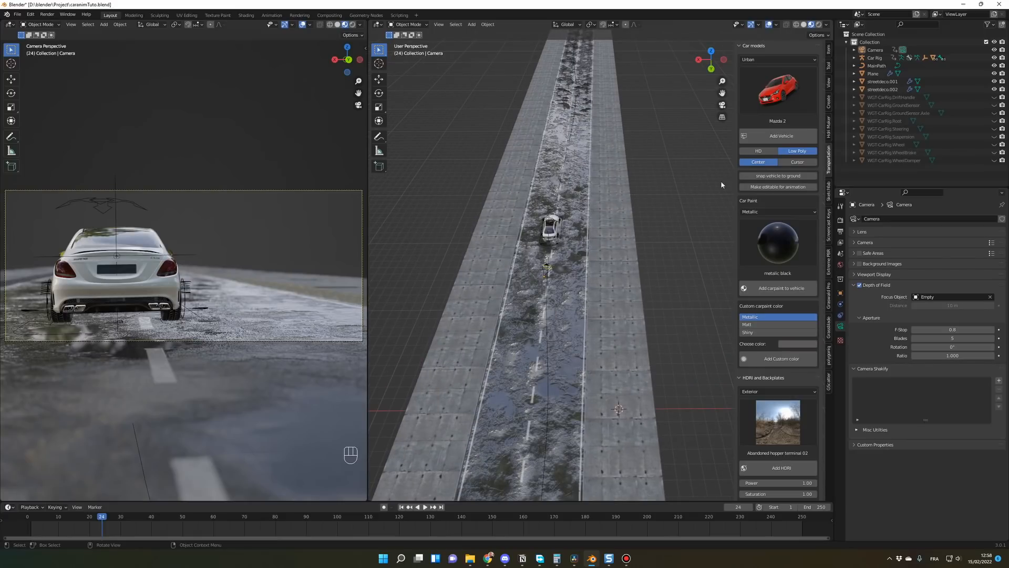
{"action": "left_click", "coordinate": [782, 135]}
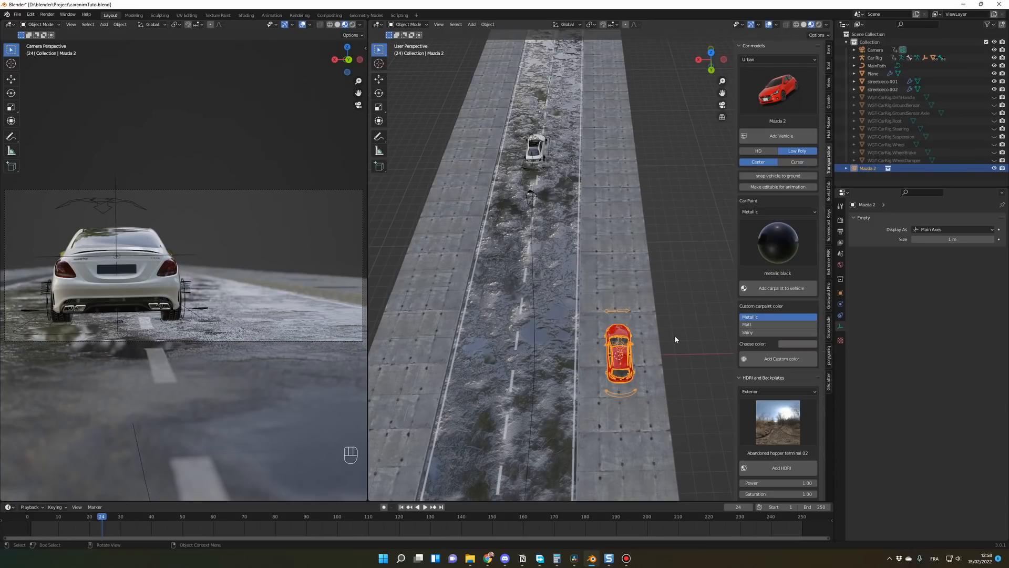
Step: Move the Mazda about 23 m across the ground plane into the lane beside the white car, and play the animation
{"action": "key", "text": "g"}
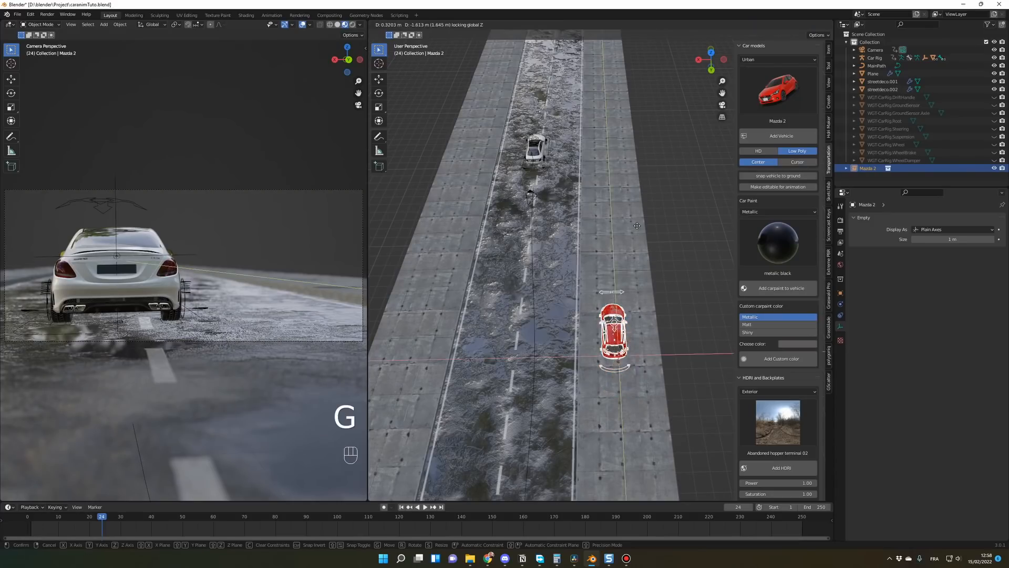
{"action": "left_click", "coordinate": [622, 135]}
{"action": "left_click", "coordinate": [33, 514]}
{"action": "key", "text": "space"}
{"action": "key", "text": "space"}
{"action": "scroll", "coordinate": [543, 259], "scroll_direction": "down", "scroll_amount": 2}
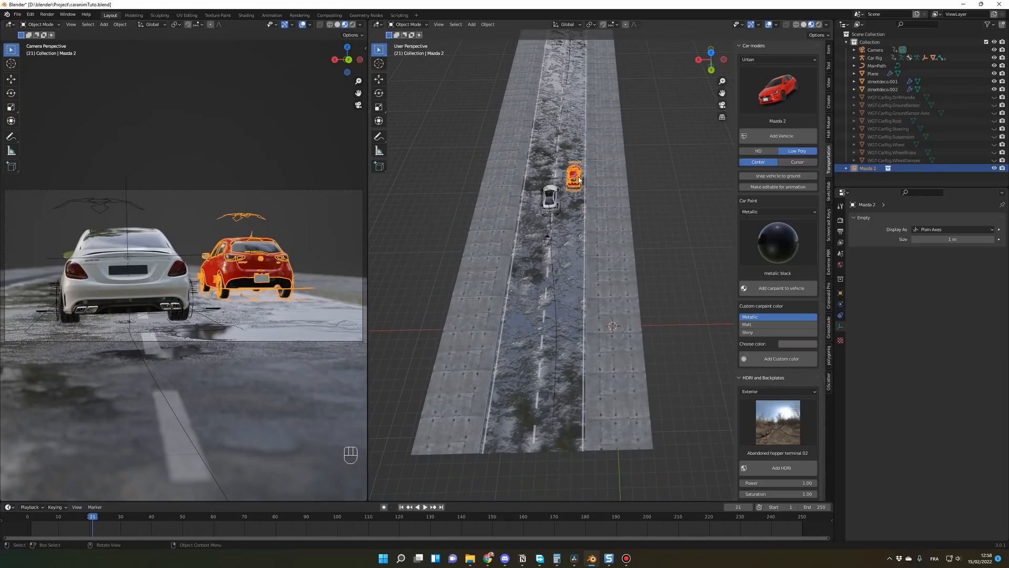
Step: At frame 2, move the Mazda about 16 m back along Y toward the white car and keyframe its location, rotation and scale
{"action": "middle_click_drag", "start_coordinate": [579, 180], "coordinate": [567, 205]}
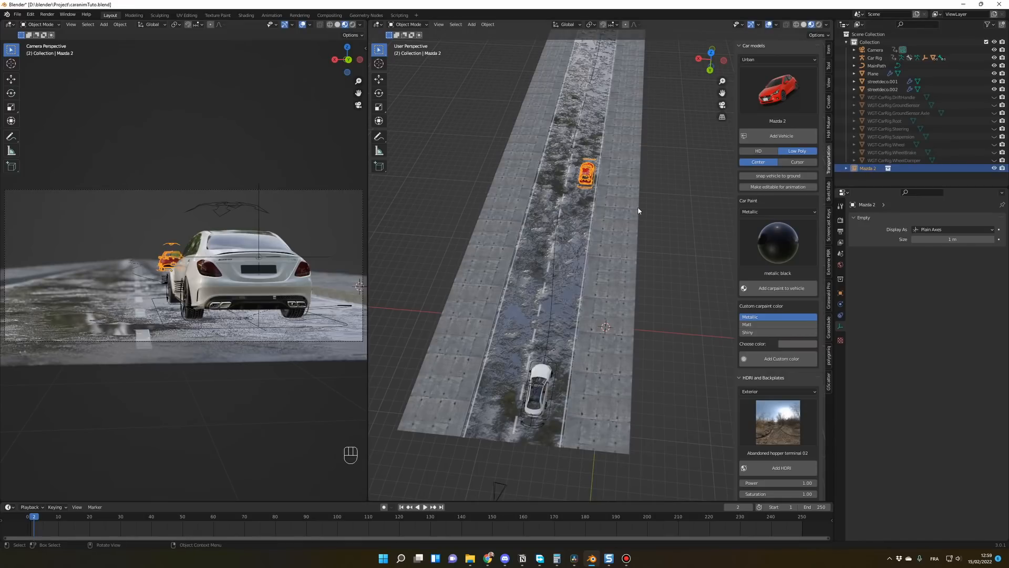
{"action": "key", "text": "g"}
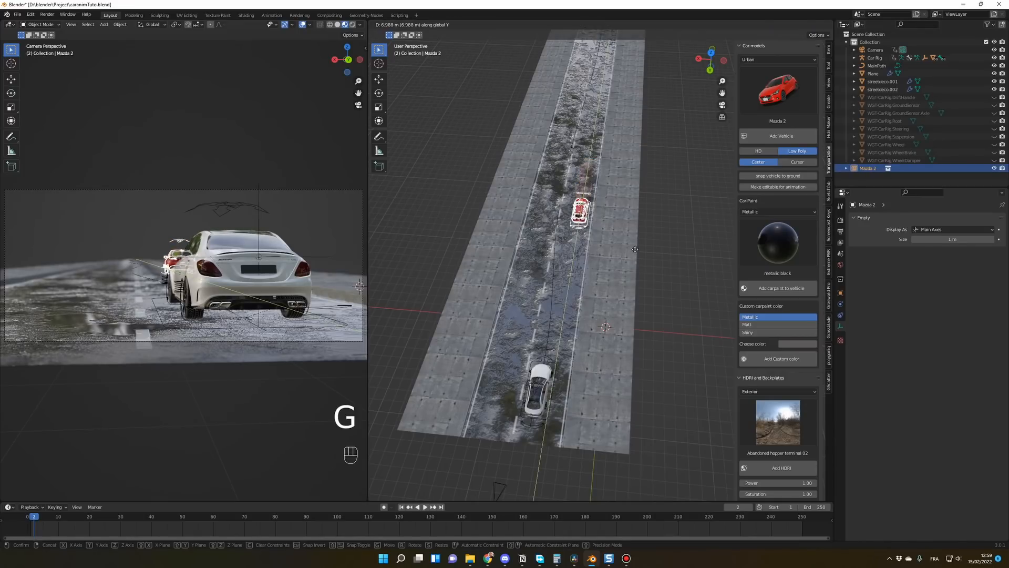
{"action": "left_click", "coordinate": [632, 310]}
{"action": "key", "text": "i"}
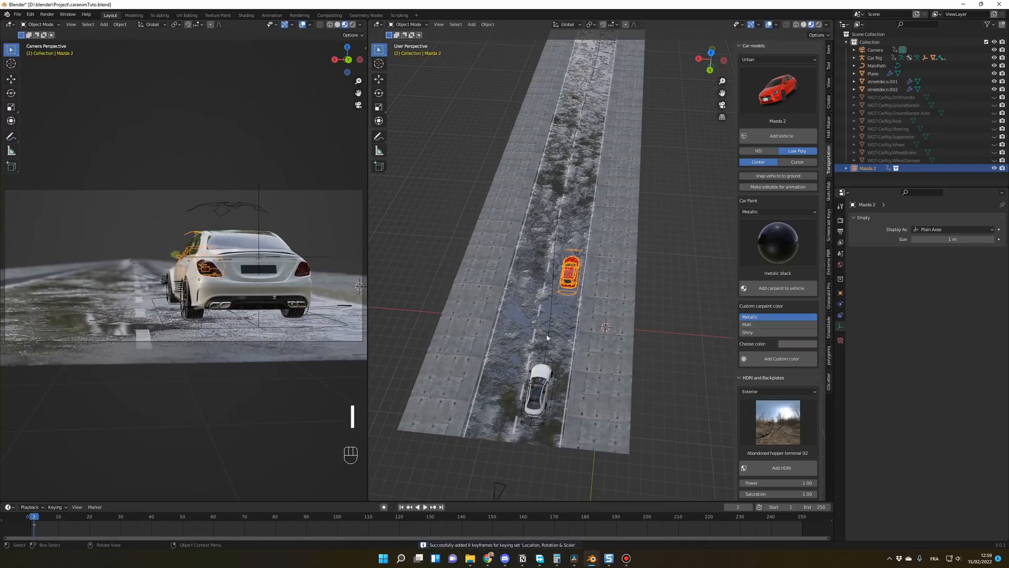
Step: At frame 25, move the Mazda forward along Y to just ahead of the white car and insert a keyframe
{"action": "left_click_drag", "start_coordinate": [52, 518], "coordinate": [107, 520]}
{"action": "key", "text": "g"}
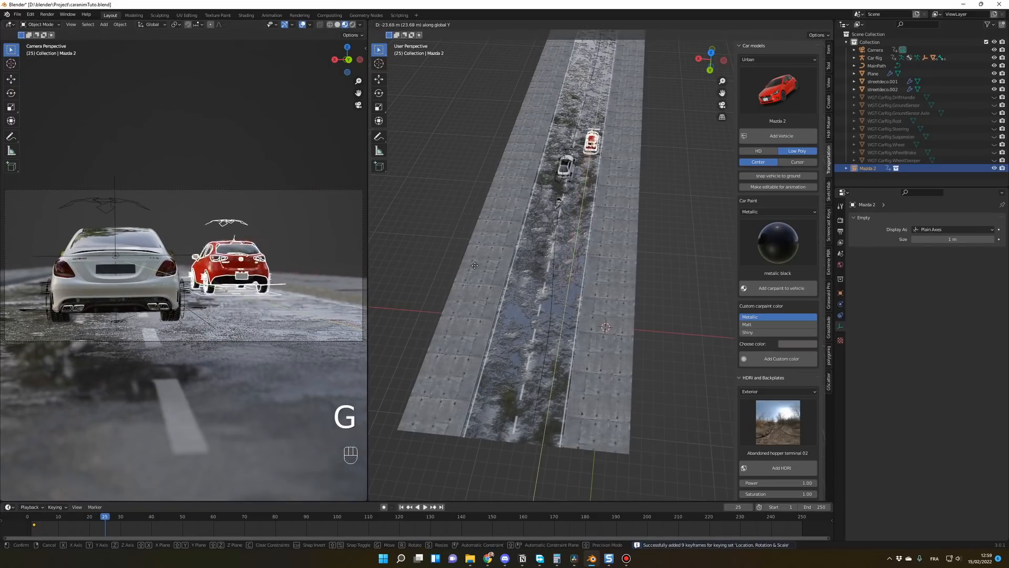
{"action": "left_click", "coordinate": [475, 283]}
{"action": "key", "text": "i"}
Step: At frame 39, move the Mazda about 11.5 m further forward along Y and insert a keyframe
{"action": "left_click_drag", "start_coordinate": [108, 515], "coordinate": [148, 516]}
{"action": "key", "text": "g"}
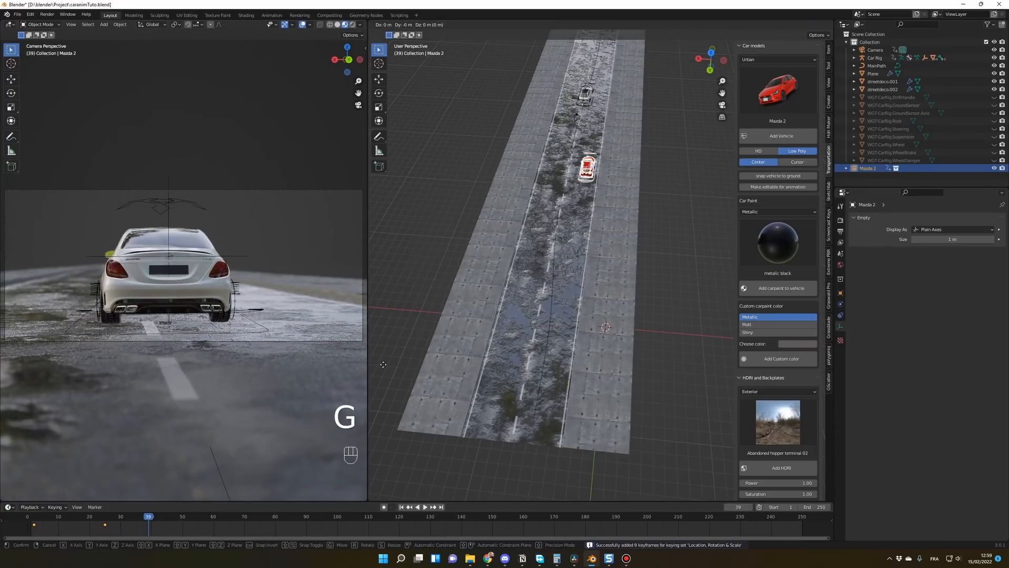
{"action": "left_click", "coordinate": [416, 323]}
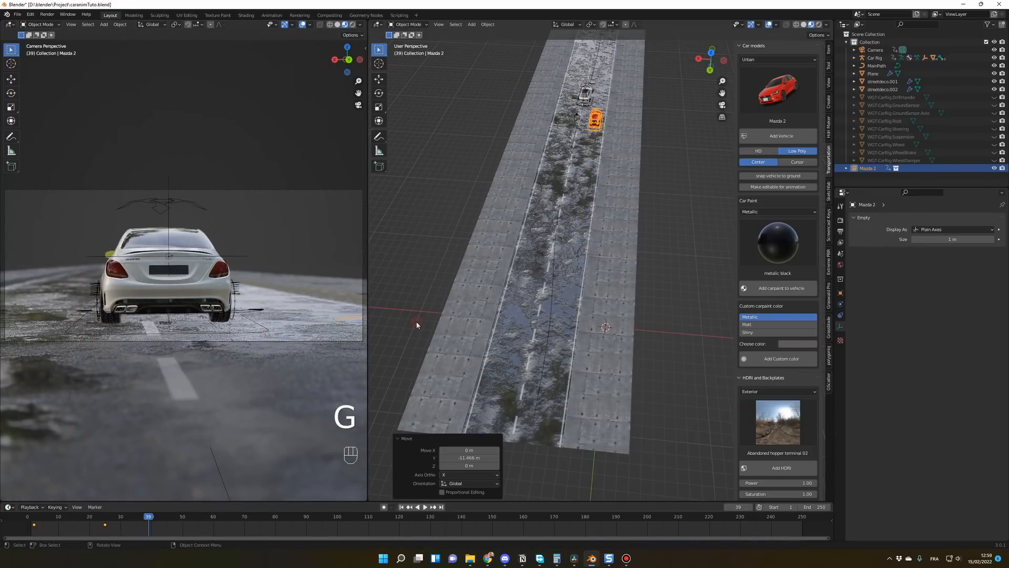
{"action": "key", "text": "i"}
Step: Set the interpolation mode of the Mazda's keyframes to Linear and shift its first keyframe to frame 1
{"action": "left_click_drag", "start_coordinate": [166, 525], "coordinate": [40, 524]}
{"action": "right_click", "coordinate": [35, 526]}
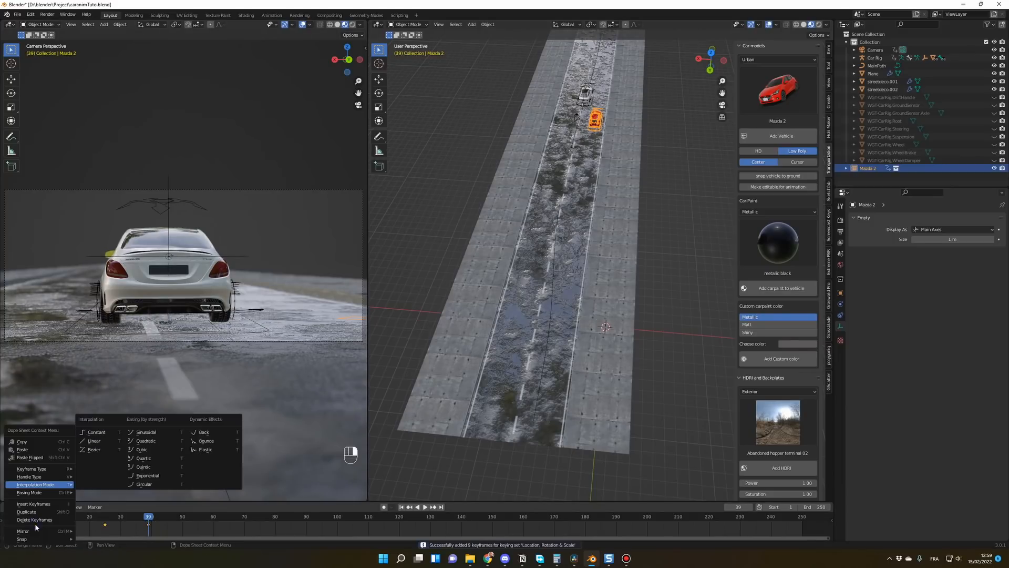
{"action": "mouse_move", "coordinate": [48, 491]}
{"action": "left_click", "coordinate": [98, 447]}
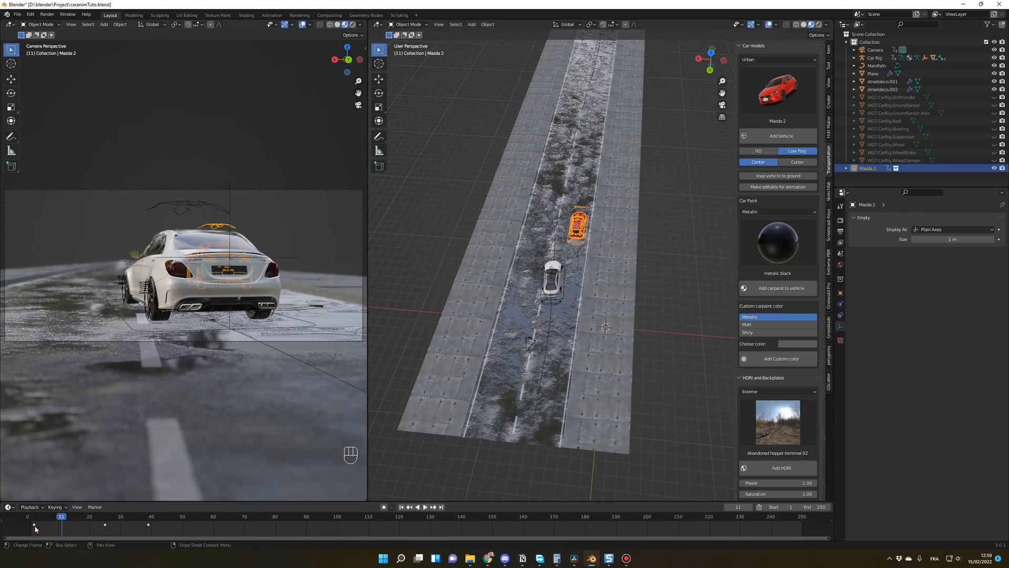
{"action": "left_click_drag", "start_coordinate": [32, 524], "coordinate": [31, 525]}
Step: Play and scrub the animation to check how the white car overtakes the Mazda
{"action": "key", "text": "space"}
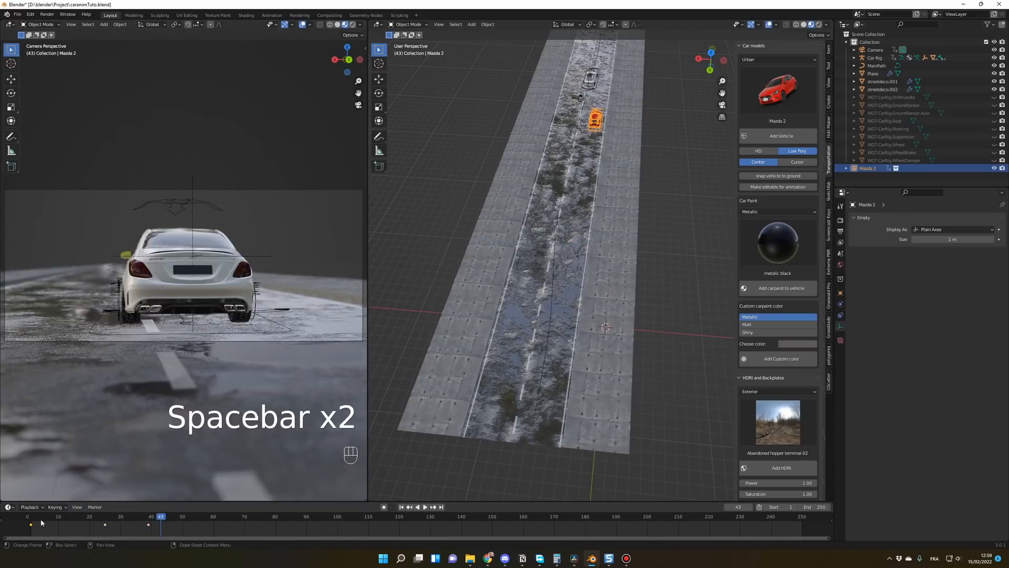
{"action": "left_click", "coordinate": [34, 520]}
{"action": "key", "text": "space"}
{"action": "key", "text": "space"}
{"action": "left_click_drag", "start_coordinate": [74, 520], "coordinate": [80, 521]}
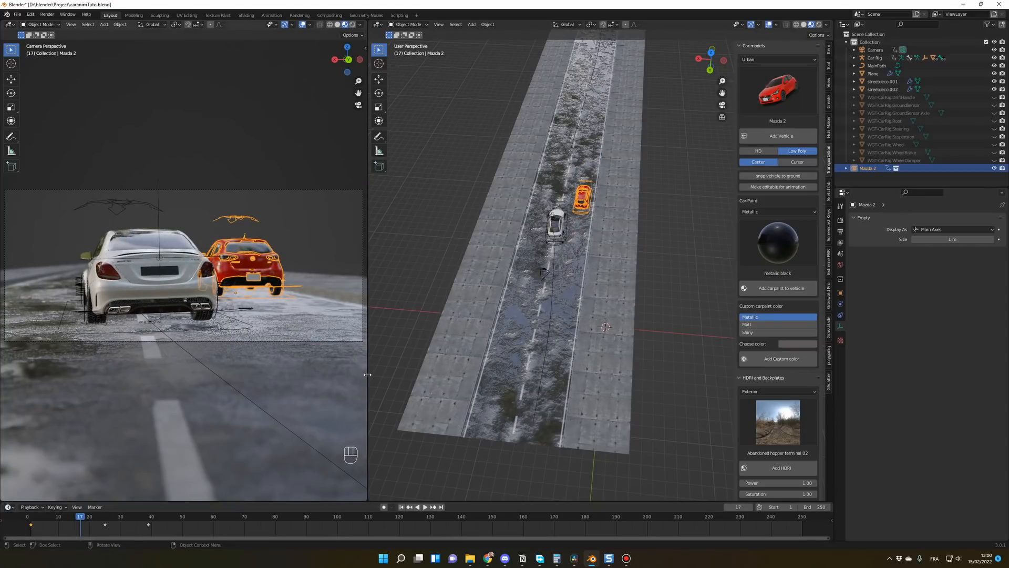
Step: Select the camera and, at frame 1, reframe it low and close behind the white car with the Mazda in shot, and keyframe it
{"action": "left_click_drag", "start_coordinate": [80, 518], "coordinate": [34, 520]}
{"action": "left_click", "coordinate": [874, 50]}
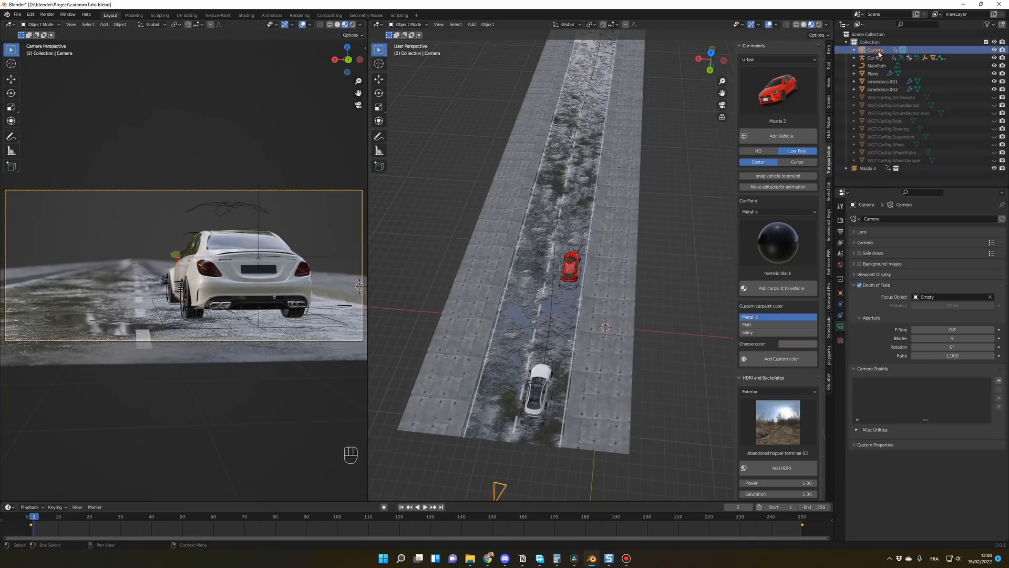
{"action": "left_click", "coordinate": [28, 520]}
{"action": "left_click_drag", "start_coordinate": [30, 520], "coordinate": [32, 519]}
{"action": "middle_click_drag", "start_coordinate": [232, 319], "coordinate": [202, 319]}
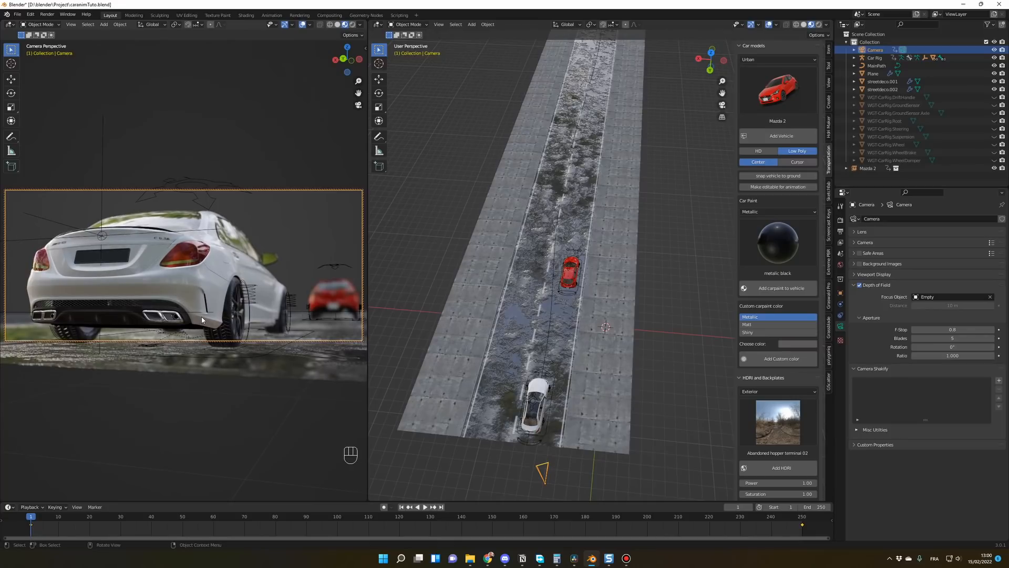
{"action": "key", "text": "i"}
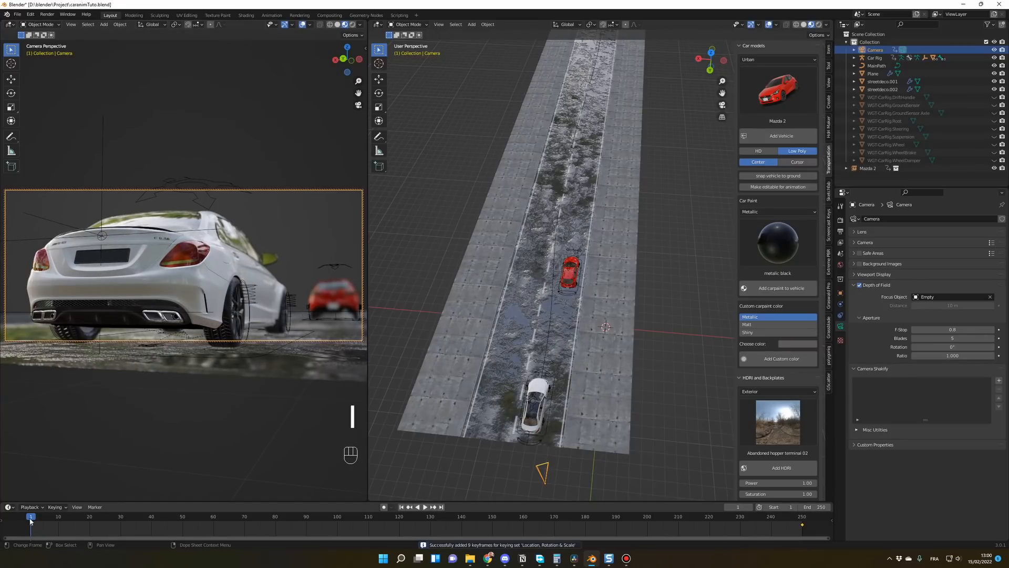
Step: Play the animation through the camera to review the new opening framing
{"action": "key", "text": "space"}
{"action": "mouse_move", "coordinate": [65, 526]}
{"action": "left_mouse_down"}
{"action": "mouse_move", "coordinate": [134, 530]}
{"action": "mouse_move", "coordinate": [85, 518]}
{"action": "mouse_move", "coordinate": [115, 517]}
{"action": "mouse_move", "coordinate": [71, 520]}
{"action": "left_mouse_up"}
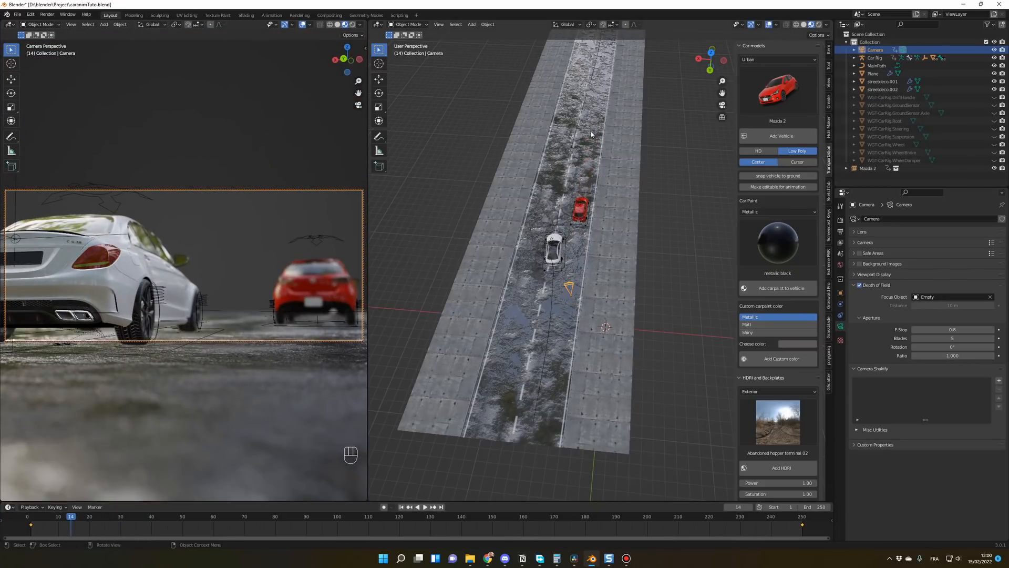
{"action": "scroll", "coordinate": [607, 169], "scroll_direction": "down", "scroll_amount": 4}
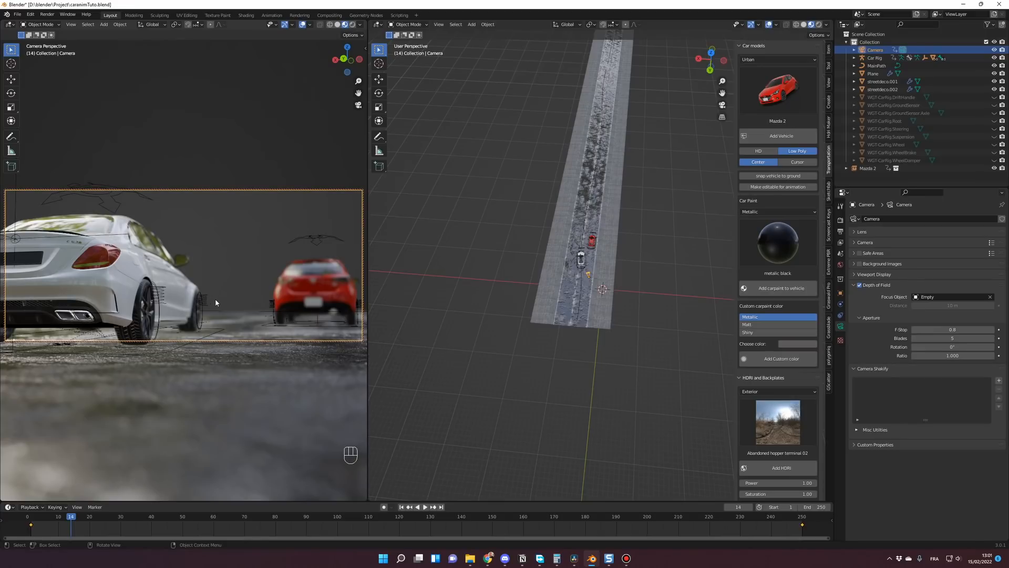
Step: At frame 15, reframe the camera to show the white car straight from behind with the Mazda alongside, and insert a keyframe
{"action": "mouse_move", "coordinate": [32, 518]}
{"action": "left_mouse_down"}
{"action": "mouse_move", "coordinate": [103, 521]}
{"action": "mouse_move", "coordinate": [33, 522]}
{"action": "left_mouse_up"}
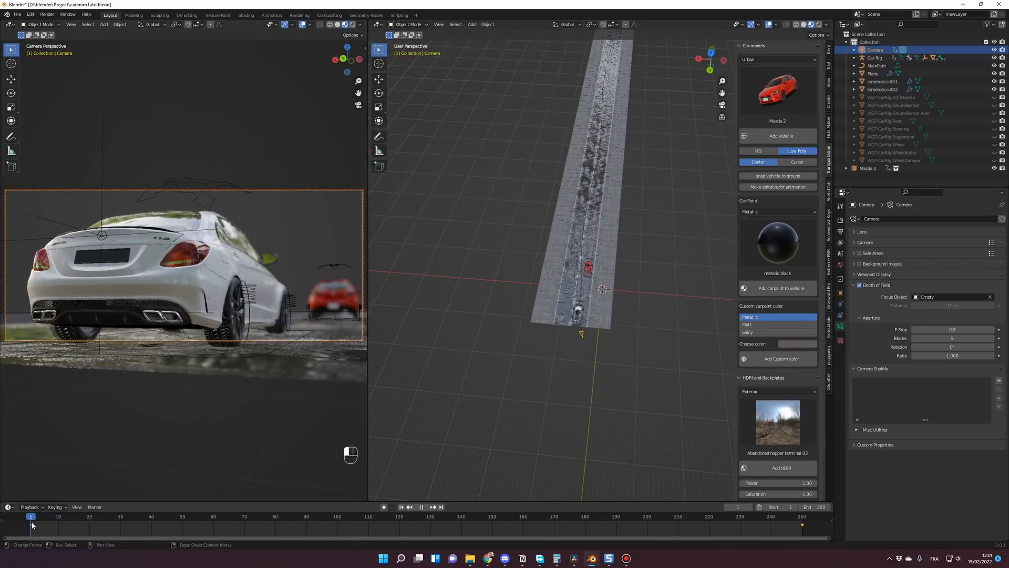
{"action": "key", "text": "space"}
{"action": "key", "text": "space"}
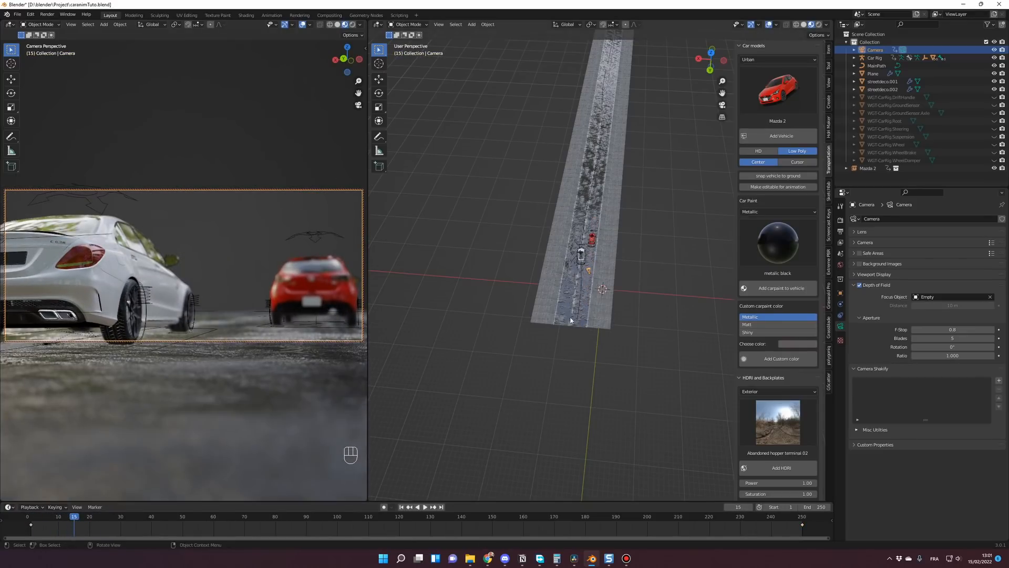
{"action": "middle_click_drag", "start_coordinate": [312, 319], "coordinate": [271, 276]}
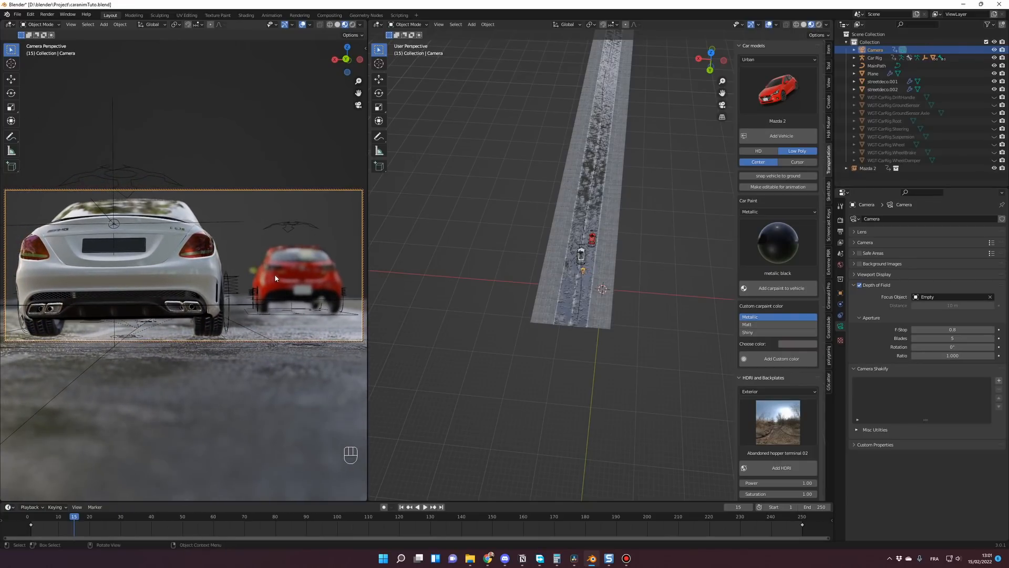
{"action": "key", "text": "i"}
Step: Replay the animation from frame 1 to check the camera movement between its keyframes
{"action": "left_click", "coordinate": [33, 518]}
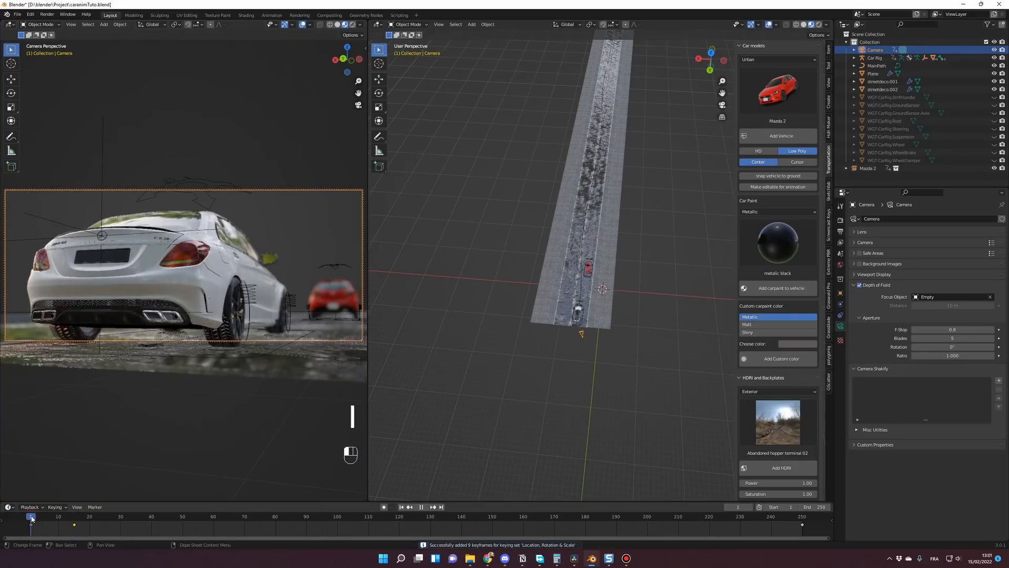
{"action": "key", "text": "space"}
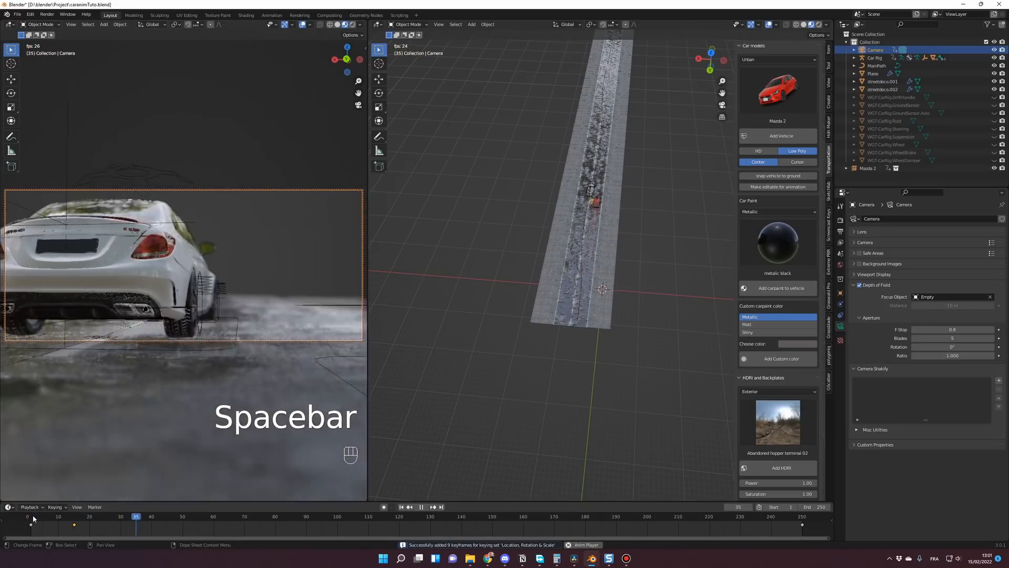
{"action": "key", "text": "space"}
{"action": "key", "text": "space"}
{"action": "key", "text": "space"}
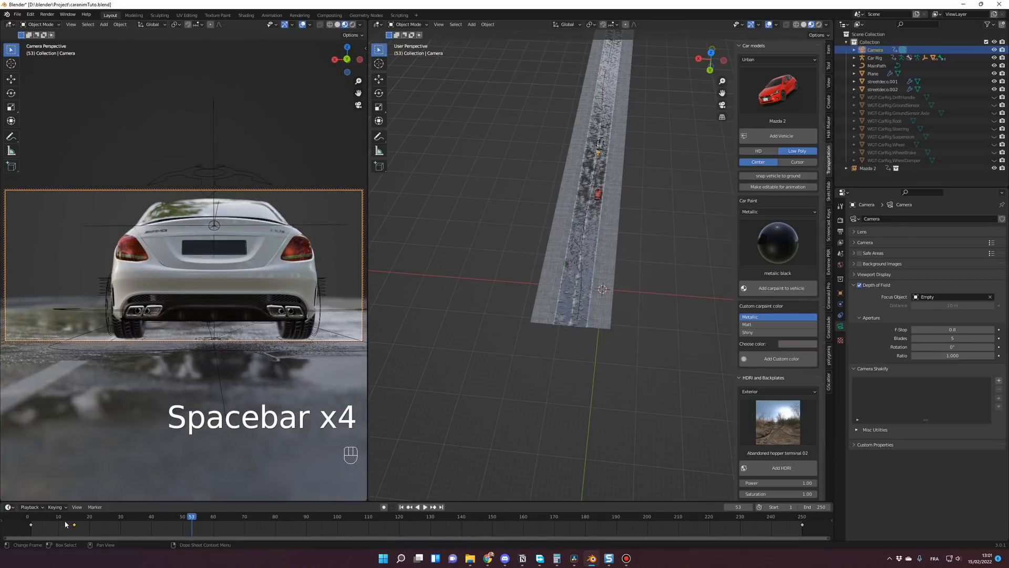
Step: At frame 49, adjust the camera's location and rotation to frame the white car's rear and left side, and insert a keyframe
{"action": "left_click", "coordinate": [73, 516]}
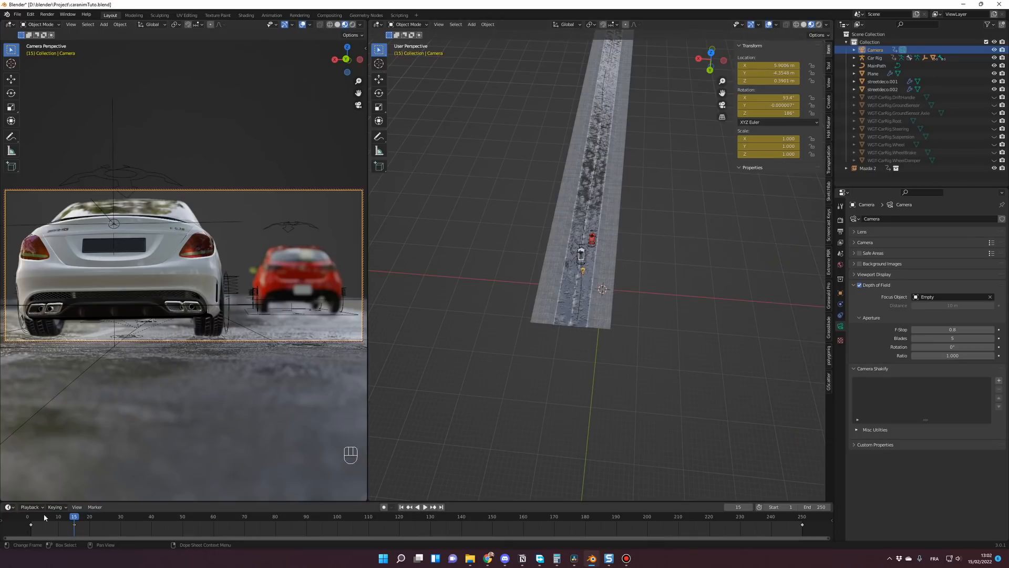
{"action": "left_click", "coordinate": [74, 525]}
{"action": "key", "text": "space"}
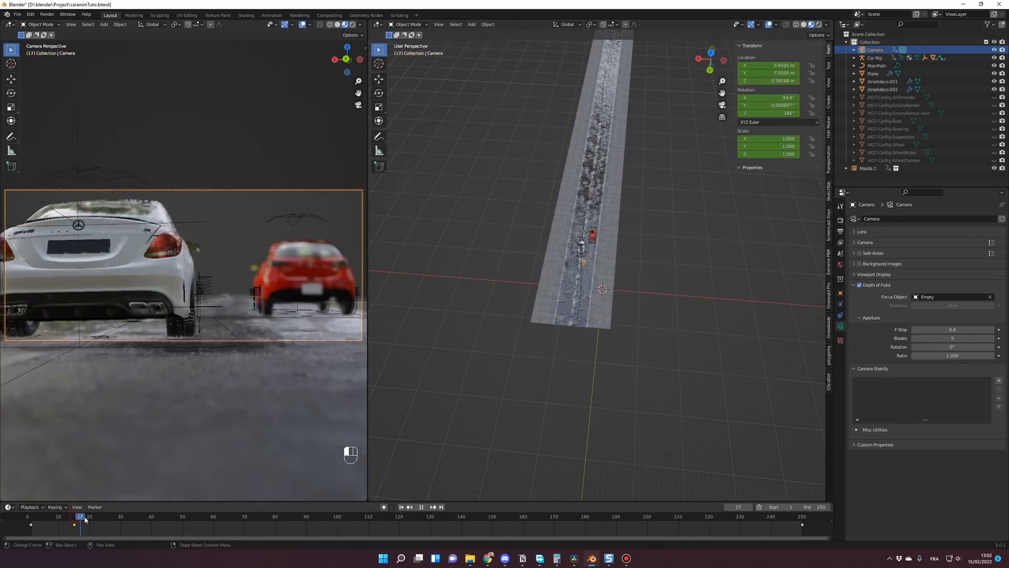
{"action": "left_click_drag", "start_coordinate": [123, 522], "coordinate": [180, 522]}
{"action": "left_click_drag", "start_coordinate": [768, 73], "coordinate": [783, 73]}
{"action": "left_click_drag", "start_coordinate": [769, 113], "coordinate": [778, 113]}
{"action": "middle_click_drag", "start_coordinate": [211, 294], "coordinate": [221, 284], "text": "shift"}
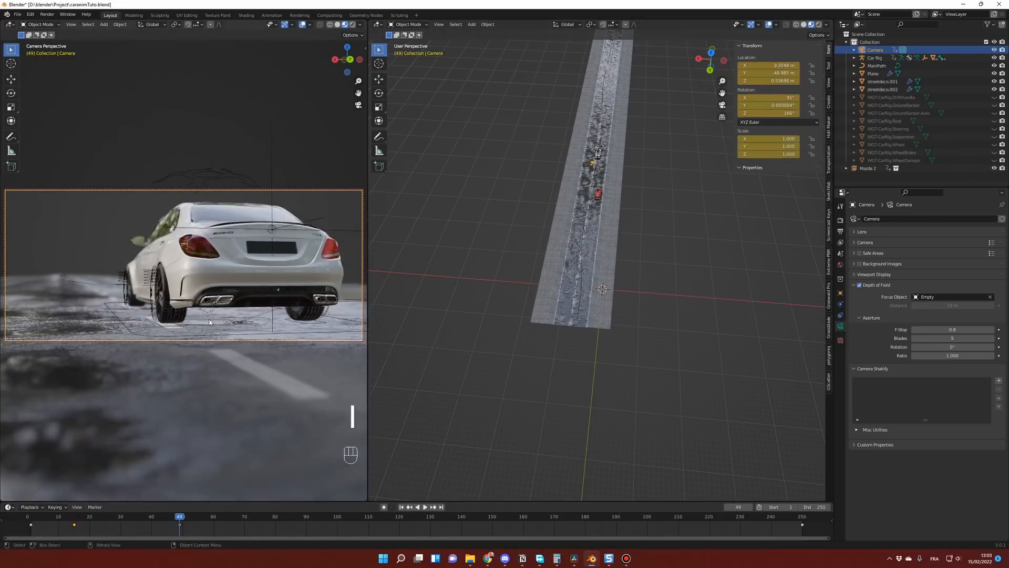
Step: Reframe the camera around the white car's rear at frames 72, 87 and 135, inserting a keyframe at each
{"action": "key", "text": "i"}
{"action": "left_click_drag", "start_coordinate": [180, 521], "coordinate": [250, 521]}
{"action": "middle_click_drag", "start_coordinate": [647, 221], "coordinate": [518, 208], "text": "shift"}
{"action": "key", "text": "i"}
{"action": "left_click_drag", "start_coordinate": [251, 520], "coordinate": [446, 521]}
{"action": "key", "text": "i"}
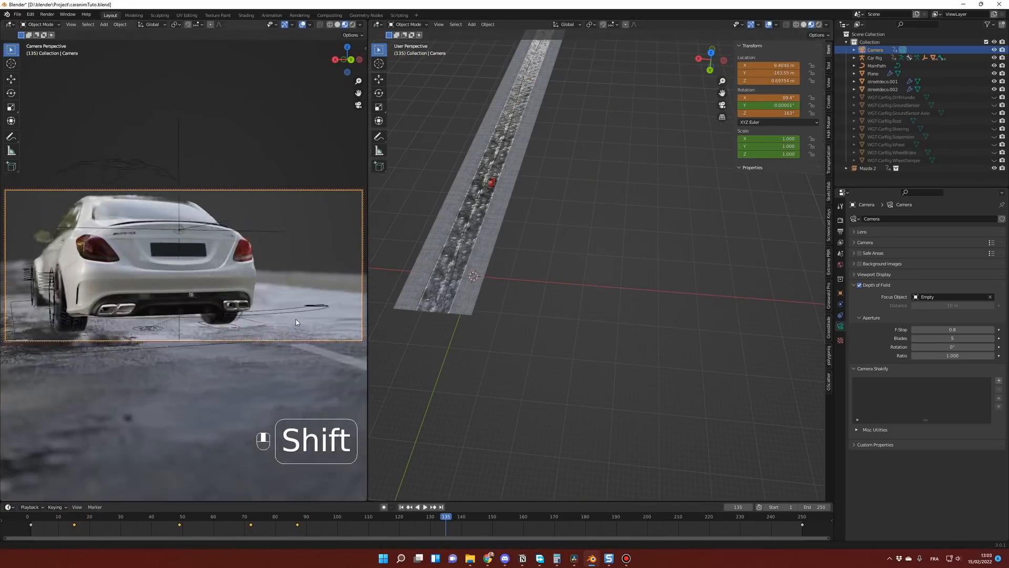
{"action": "key", "text": "i"}
Step: Play the animation from the start and move the camera keyframe at frame 87 to frame 101
{"action": "left_click", "coordinate": [32, 518]}
{"action": "key", "text": "space"}
{"action": "key", "text": "space"}
{"action": "left_click_drag", "start_coordinate": [298, 524], "coordinate": [340, 525]}
Step: Replay the animation several times to check the camera movement with the retimed keyframe
{"action": "left_click", "coordinate": [40, 520]}
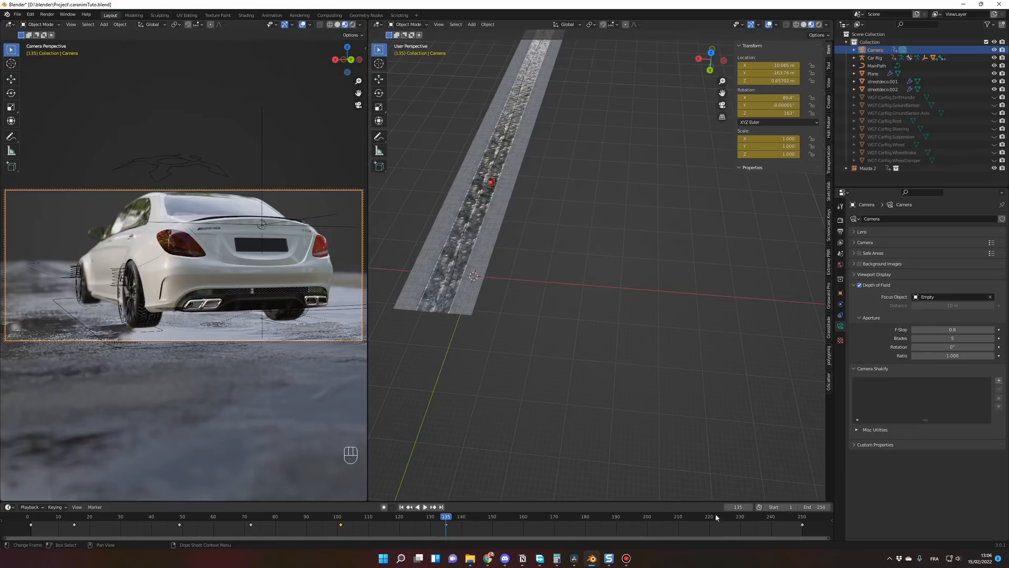
{"action": "key", "text": "space"}
{"action": "key", "text": "space"}
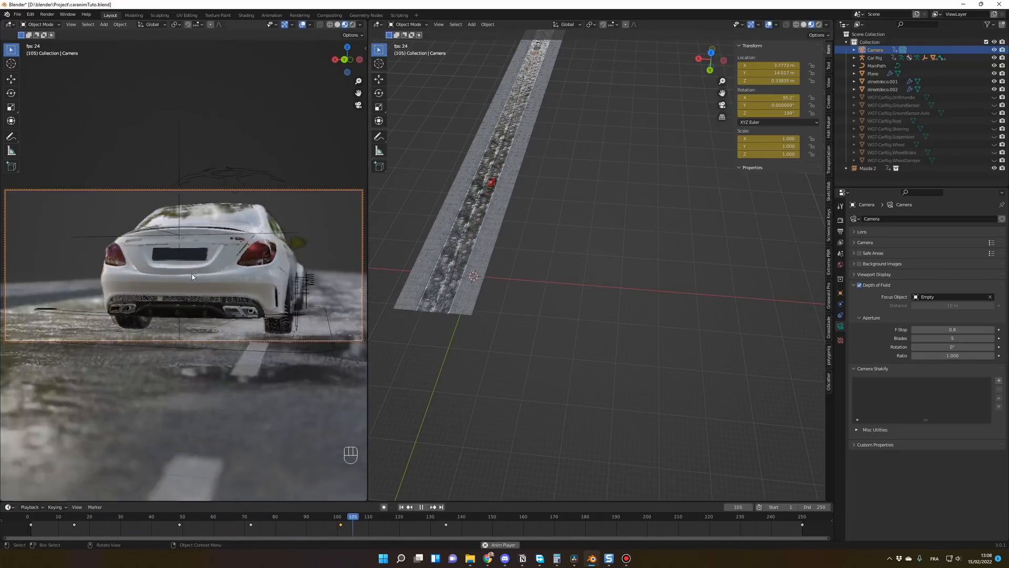
{"action": "key", "text": "space"}
{"action": "key", "text": "space"}
{"action": "key", "text": "space"}
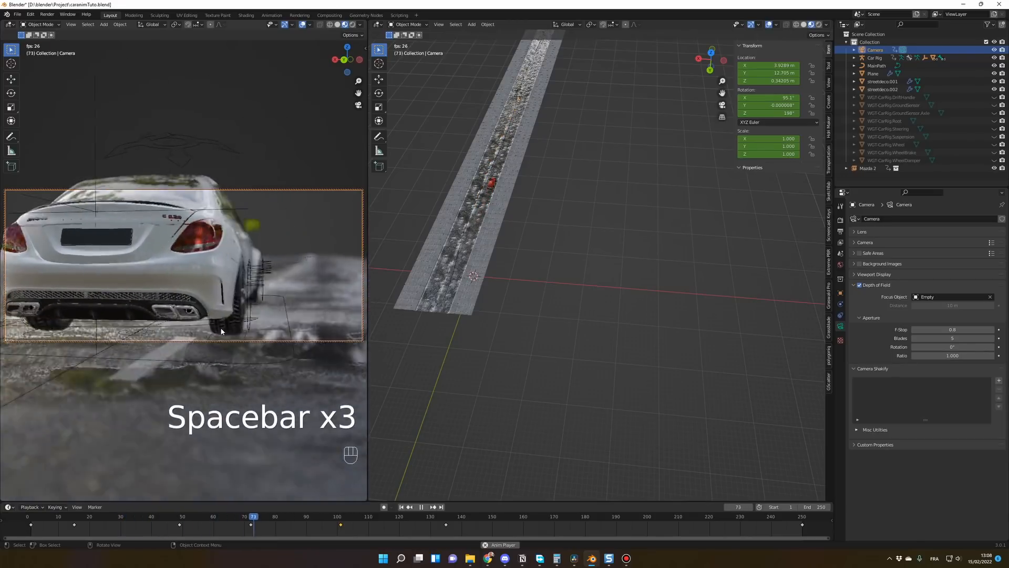
{"action": "key", "text": "space"}
{"action": "key", "text": "space"}
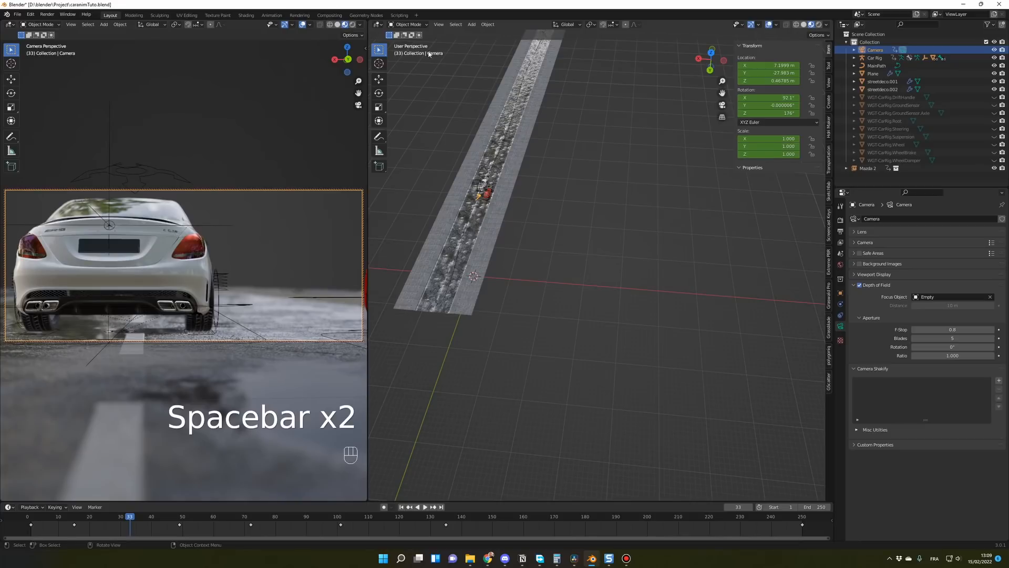
Step: Change the perspective viewport to the Graph Editor and select the camera keyframes from frame 1 to 135, fitting the curves in view
{"action": "left_click", "coordinate": [379, 24]}
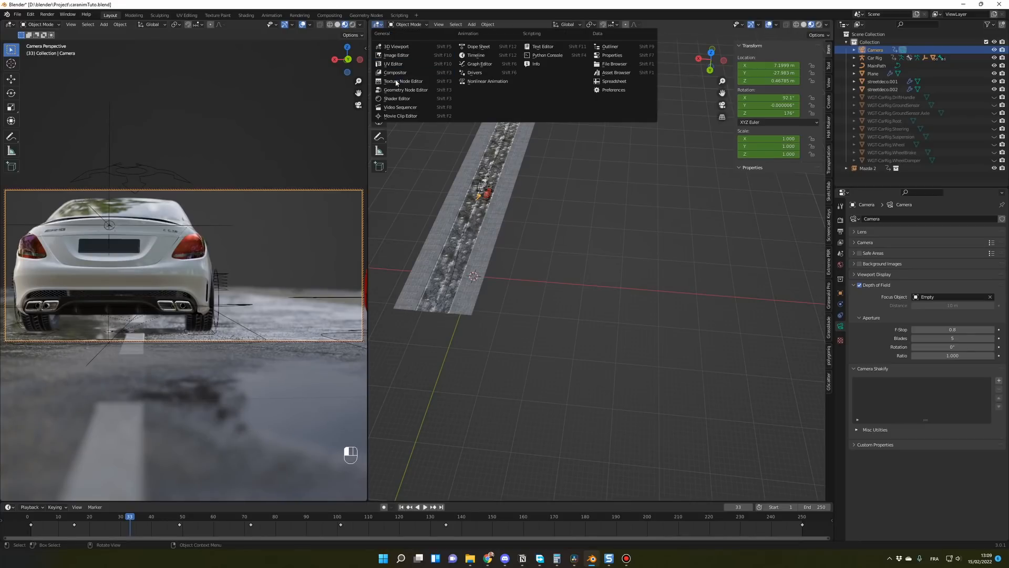
{"action": "left_click", "coordinate": [479, 64]}
{"action": "left_click_drag", "start_coordinate": [456, 531], "coordinate": [21, 523]}
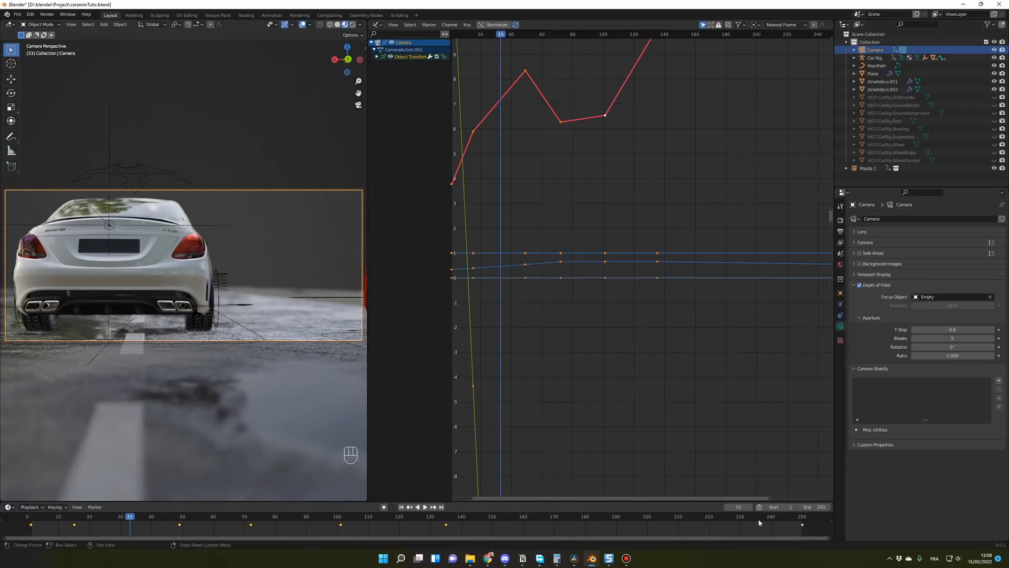
{"action": "key", "text": "Home"}
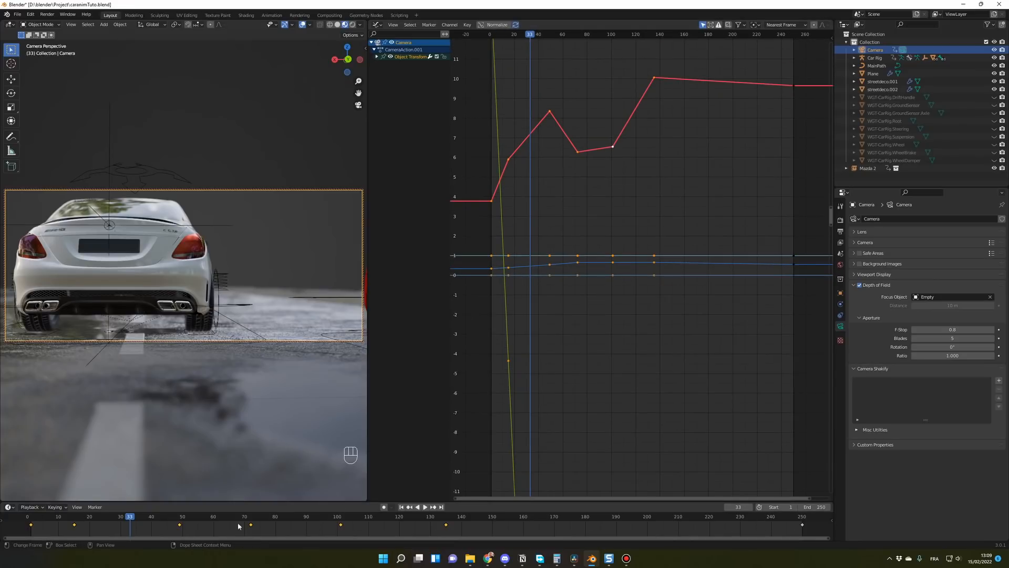
Step: Sample the selected camera keyframes and apply Smooth Keys six times to soften the curves
{"action": "scroll", "coordinate": [615, 329], "scroll_direction": "down", "scroll_amount": 1}
{"action": "left_click", "coordinate": [466, 25]}
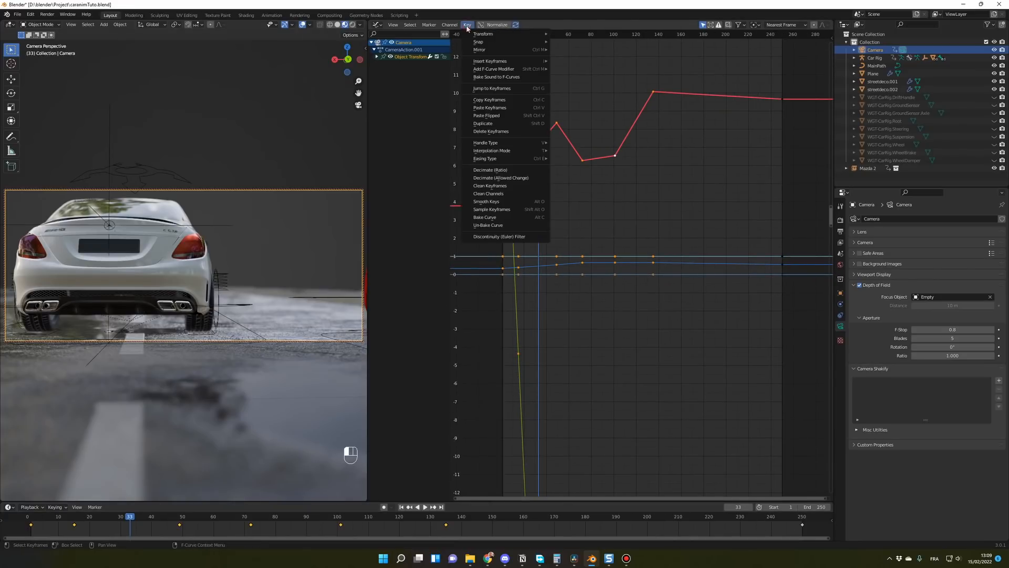
{"action": "left_click", "coordinate": [491, 209]}
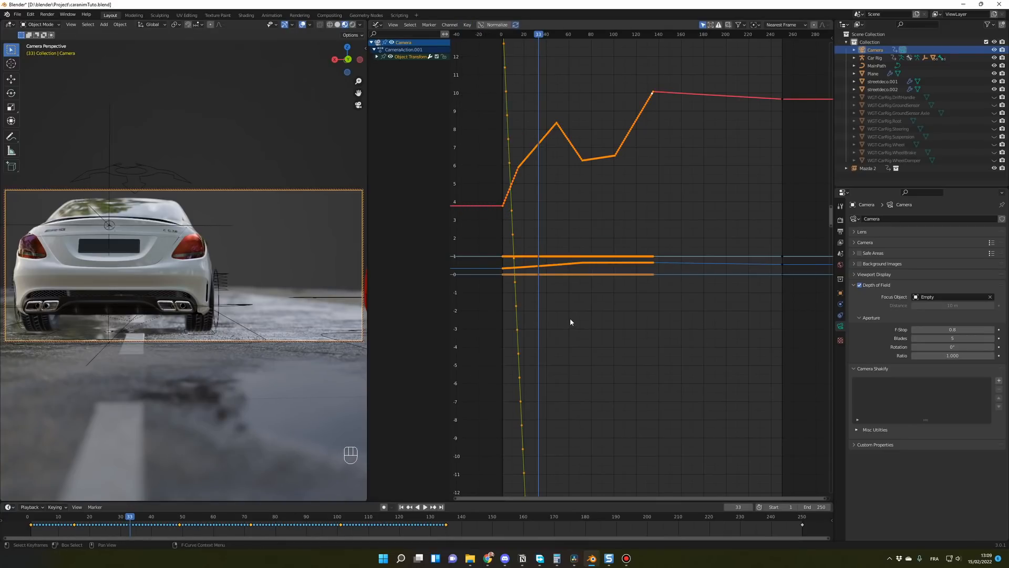
{"action": "key", "text": "alt+o"}
{"action": "key", "text": "alt+o"}
{"action": "key", "text": "alt+o"}
{"action": "key", "text": "alt+o"}
{"action": "key", "text": "alt+o"}
{"action": "key", "text": "alt+o"}
{"action": "key", "text": "alt+o"}
{"action": "key", "text": "alt+o"}
{"action": "key", "text": "alt+o"}
{"action": "key", "text": "alt+o"}
{"action": "key", "text": "alt+o"}
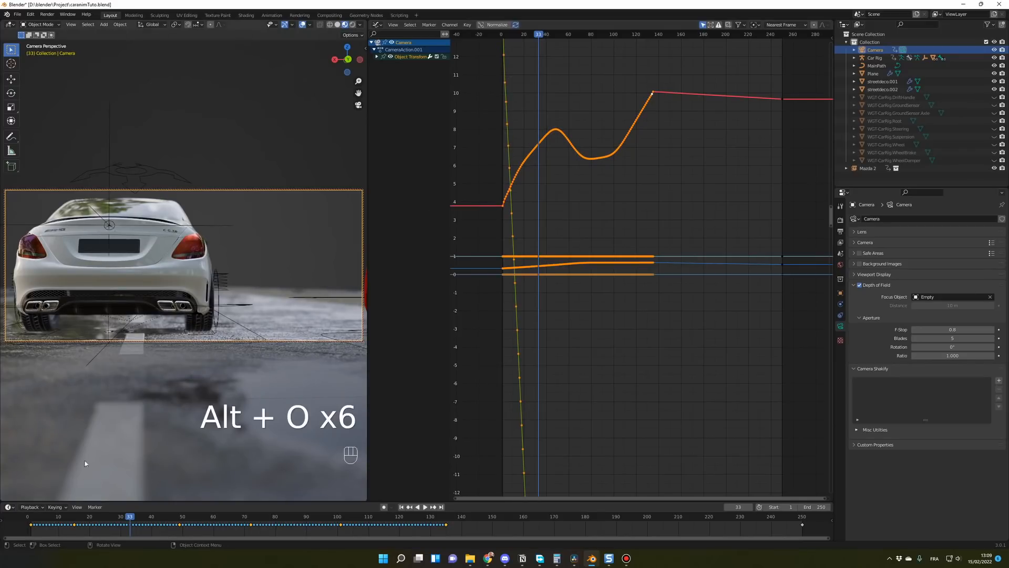
Step: Play the animation from the start to check the smoothed camera movement, and go to frame 135
{"action": "left_click", "coordinate": [34, 519]}
{"action": "key", "text": "space"}
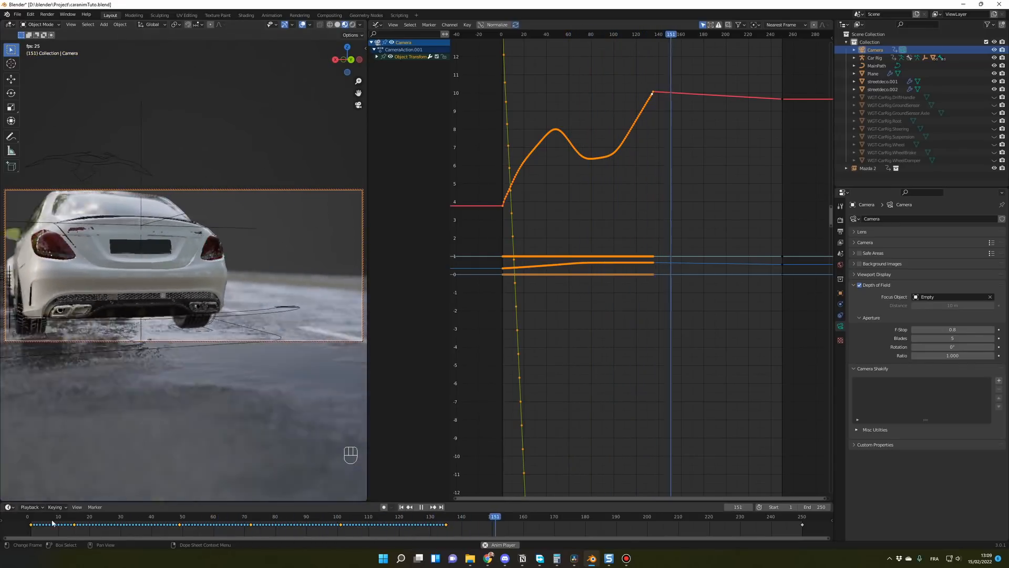
{"action": "left_click", "coordinate": [30, 520]}
{"action": "key", "text": "space"}
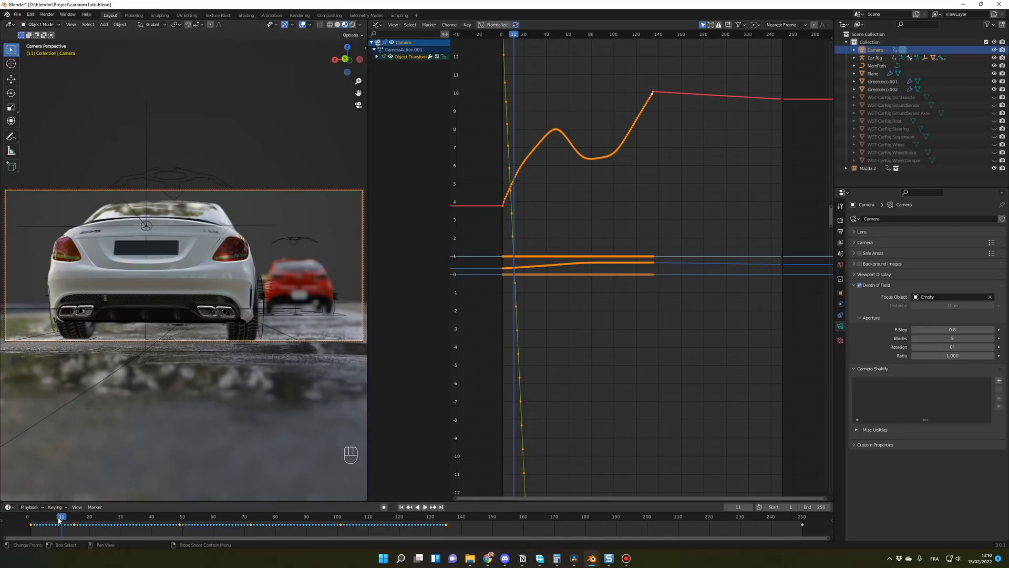
{"action": "key", "text": "space"}
{"action": "key", "text": "space"}
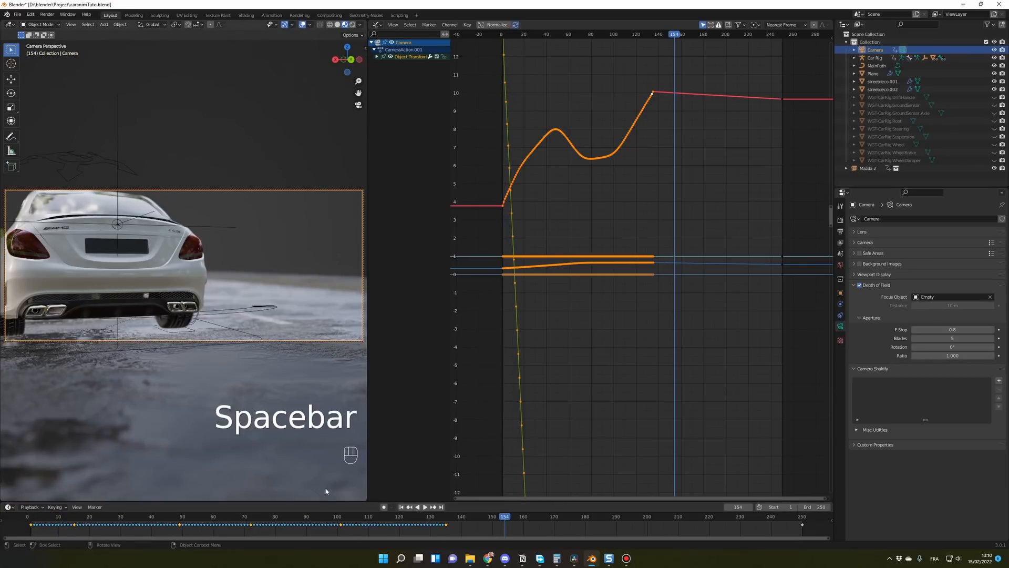
{"action": "left_click", "coordinate": [446, 521]}
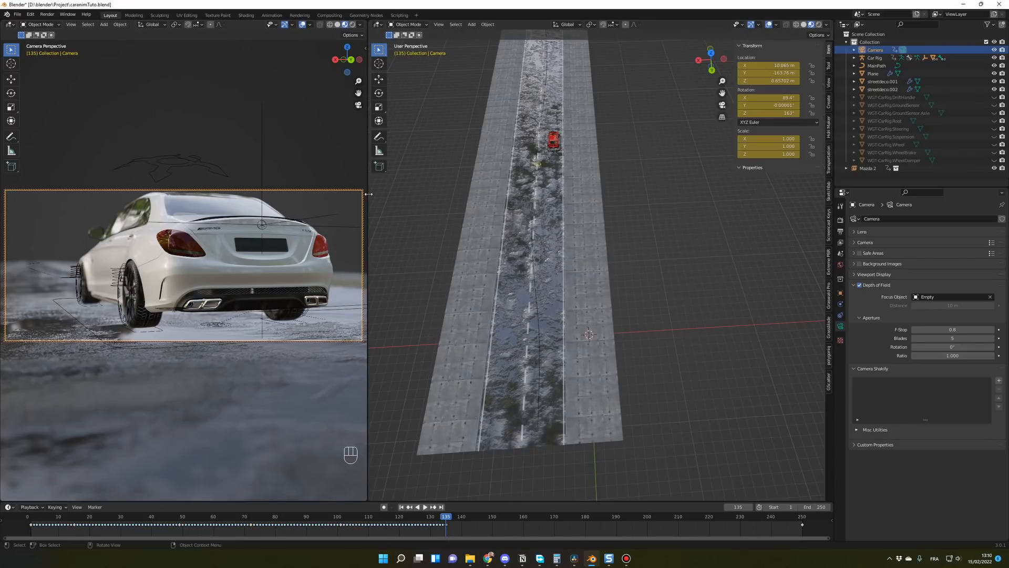
Step: Join the two viewport areas into one large camera view
{"action": "right_click", "coordinate": [368, 194]}
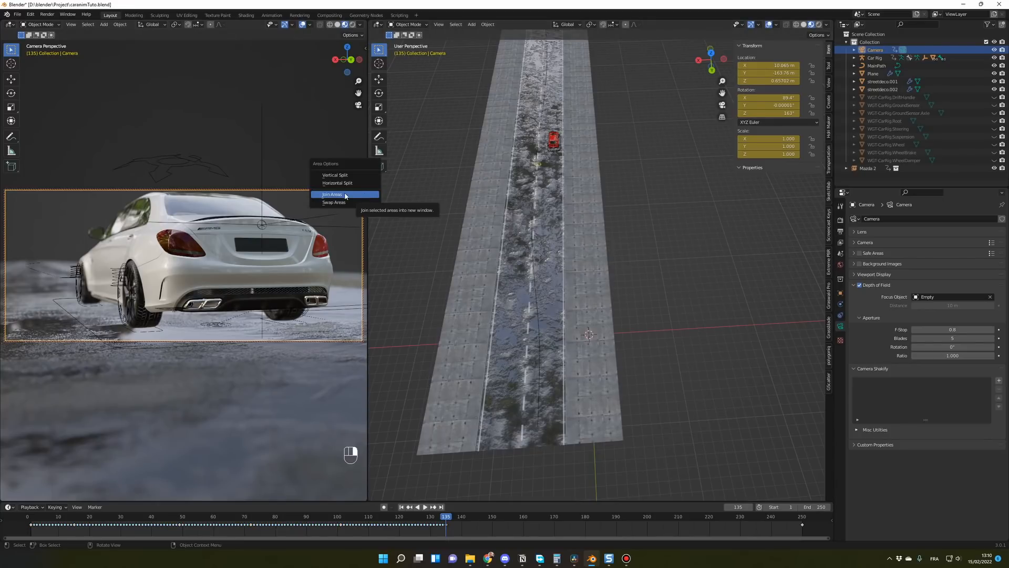
{"action": "left_click", "coordinate": [346, 194]}
{"action": "left_click", "coordinate": [532, 261]}
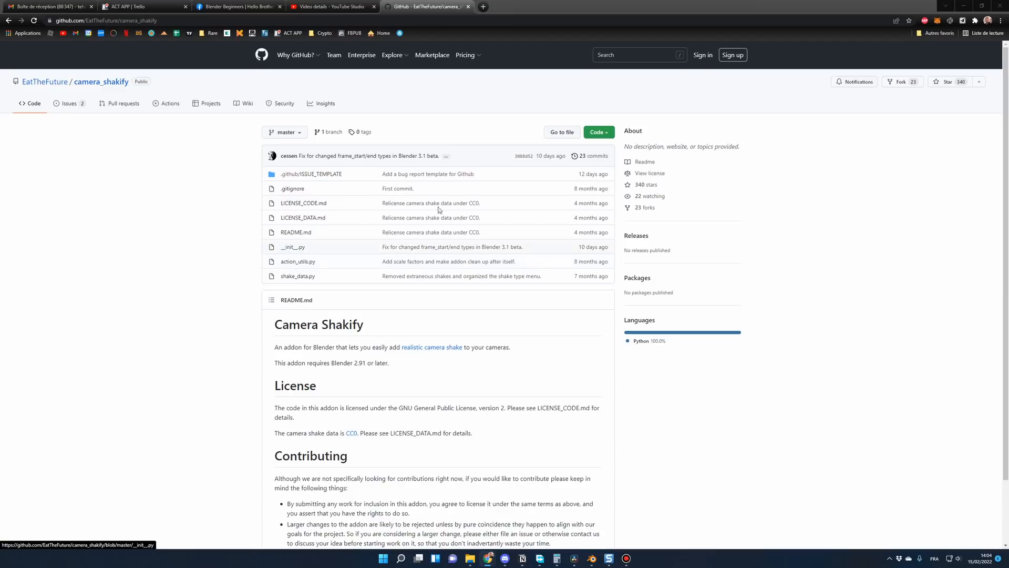
Step: Open the camera_shakify download options on GitHub, and switch to Blender to try installing camera_shakify-master.zip from the Plugins folder
{"action": "left_click", "coordinate": [607, 138]}
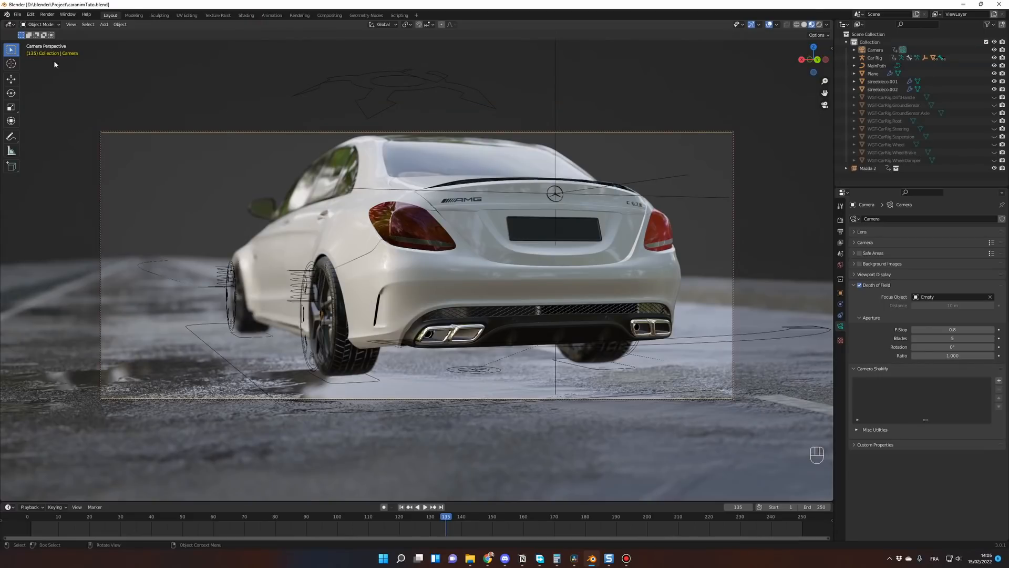
{"action": "left_click", "coordinate": [30, 15]}
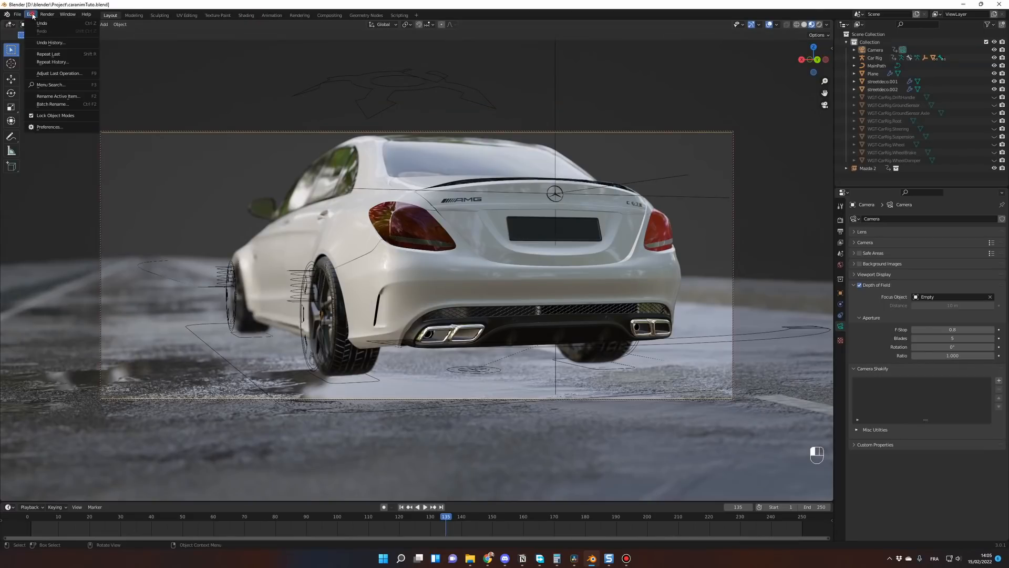
{"action": "left_click", "coordinate": [49, 127]}
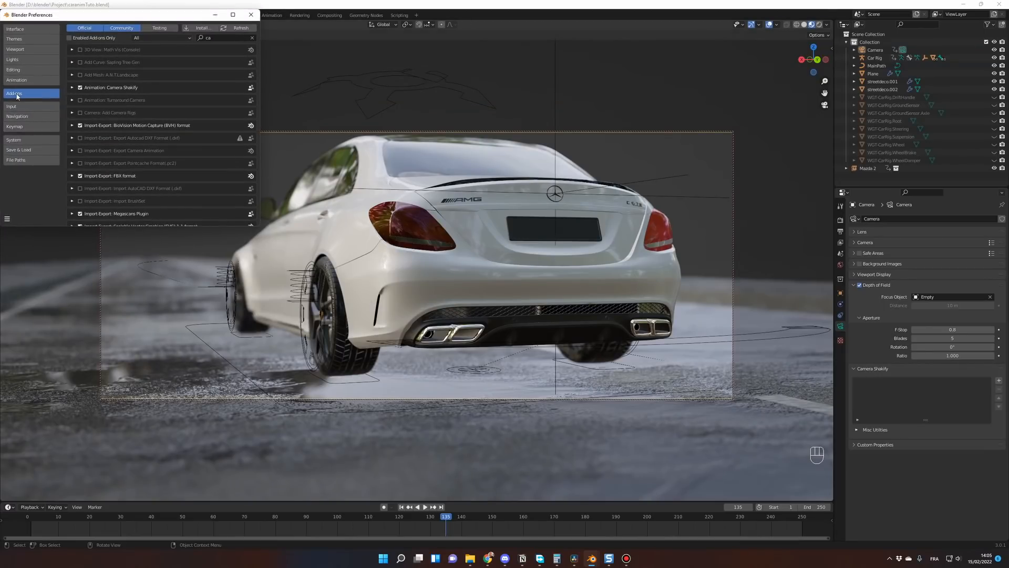
{"action": "left_click", "coordinate": [203, 28]}
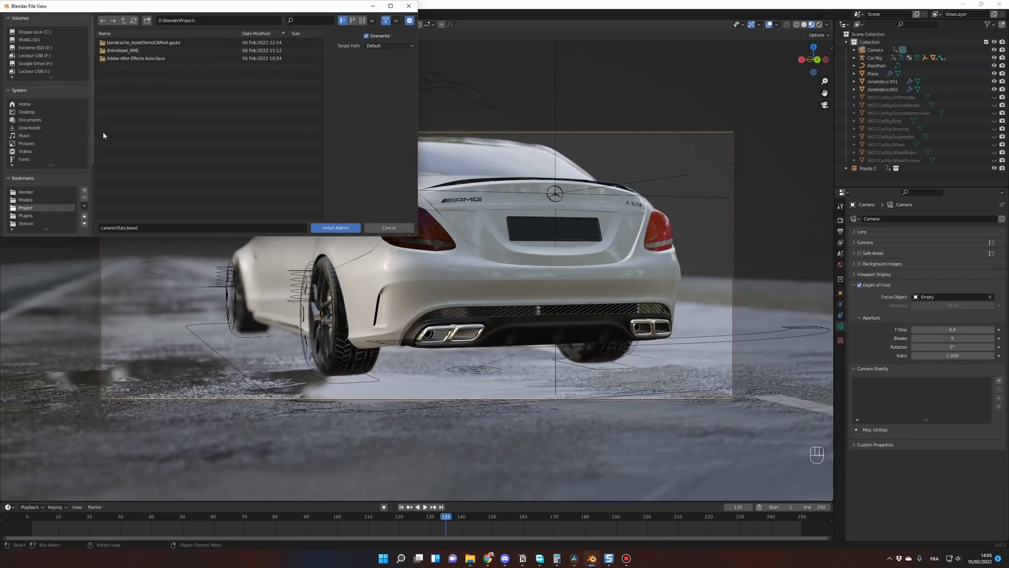
{"action": "left_click", "coordinate": [29, 216]}
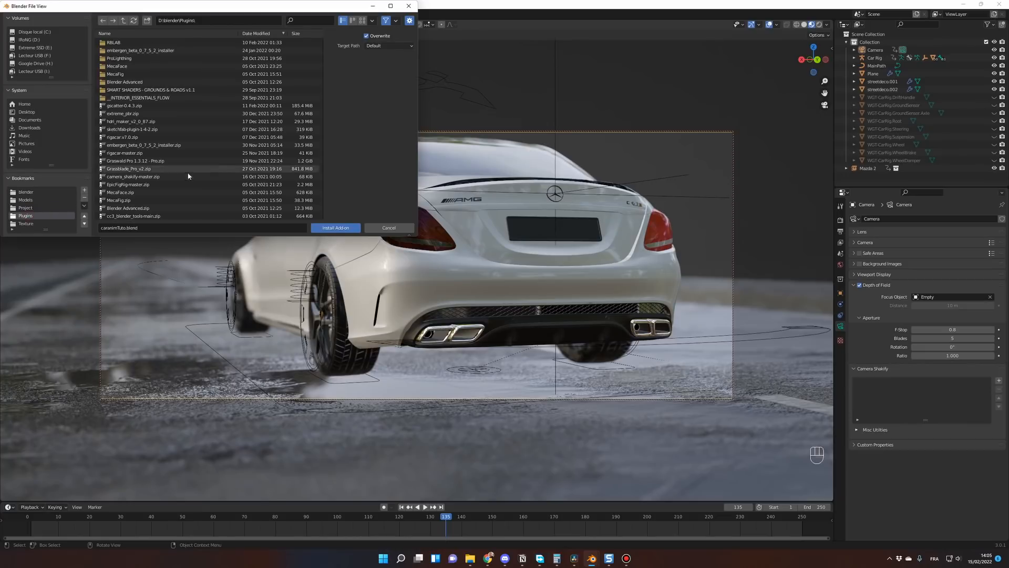
{"action": "scroll", "coordinate": [158, 179], "scroll_direction": "down", "scroll_amount": 3}
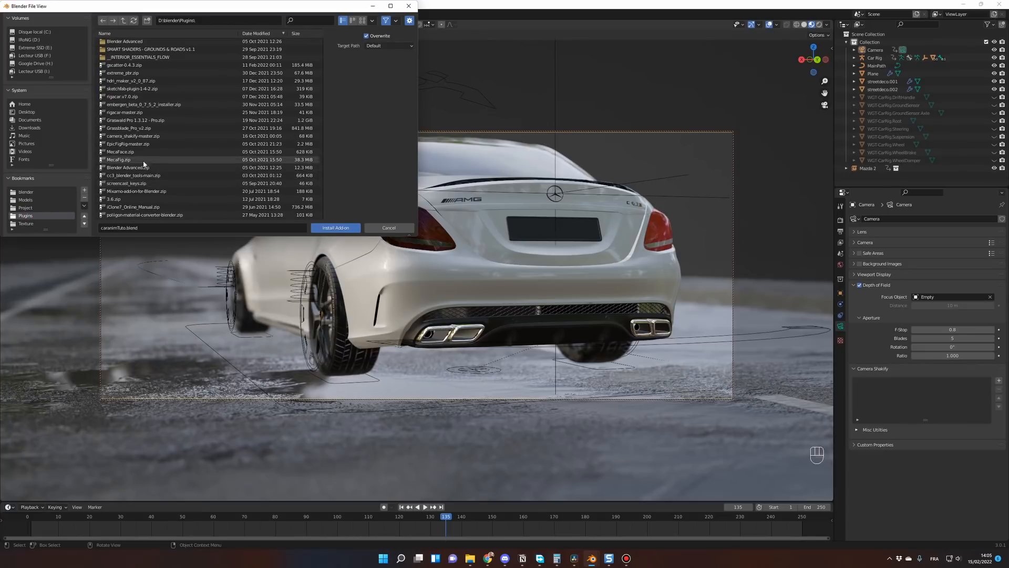
{"action": "left_click", "coordinate": [132, 136]}
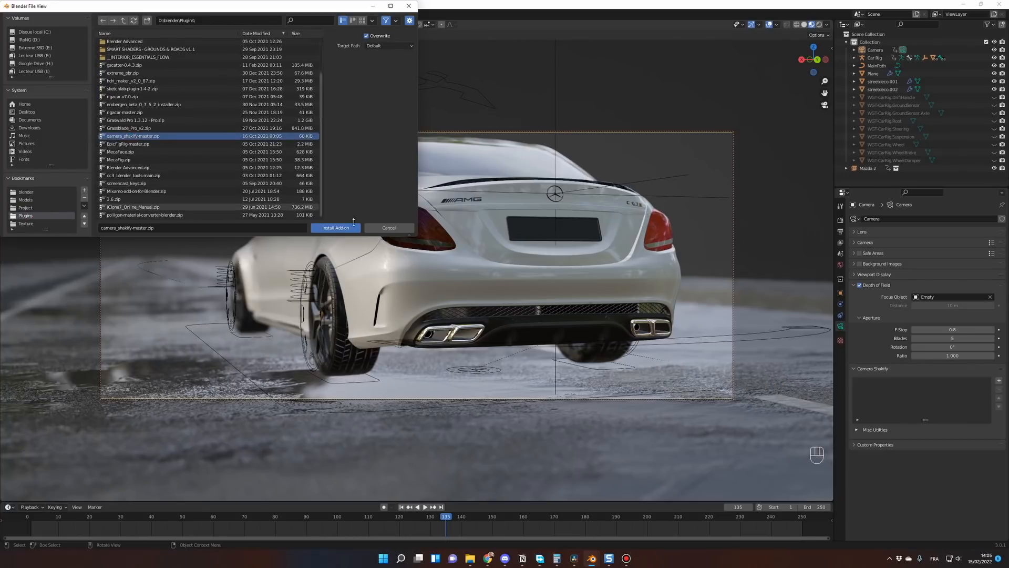
{"action": "left_click", "coordinate": [389, 229]}
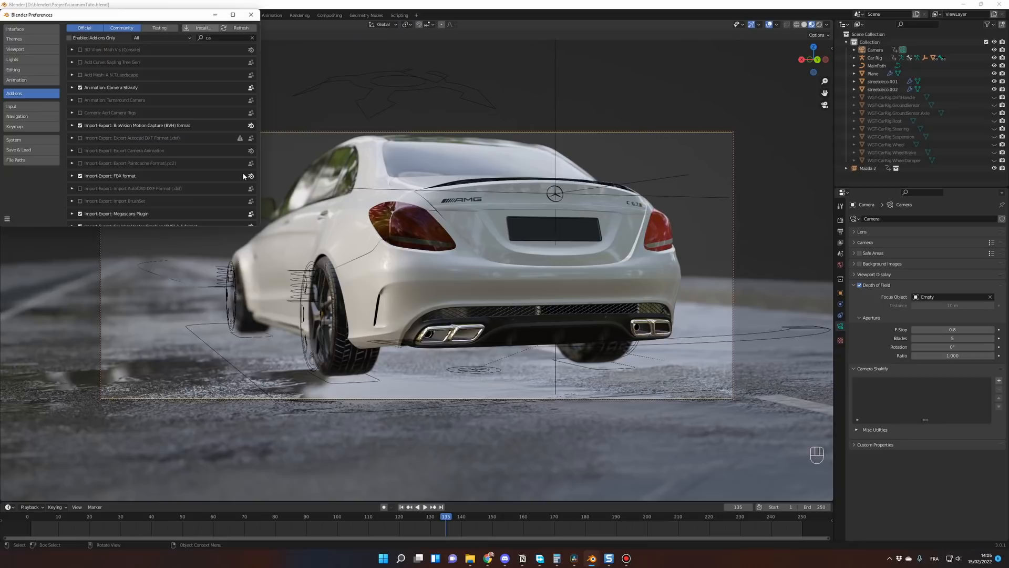
Step: Search the add-ons for "ca" to locate Camera Shakify
{"action": "left_click", "coordinate": [222, 37]}
{"action": "type", "text": "ca"}
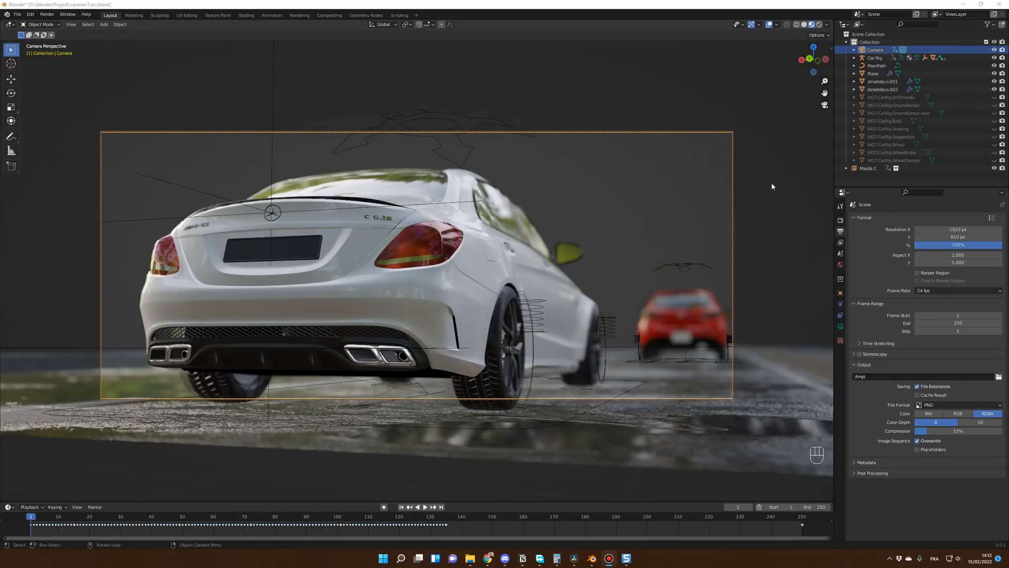
Step: Add an Investigation shake to the camera in its Camera Shakify settings
{"action": "left_click", "coordinate": [841, 327]}
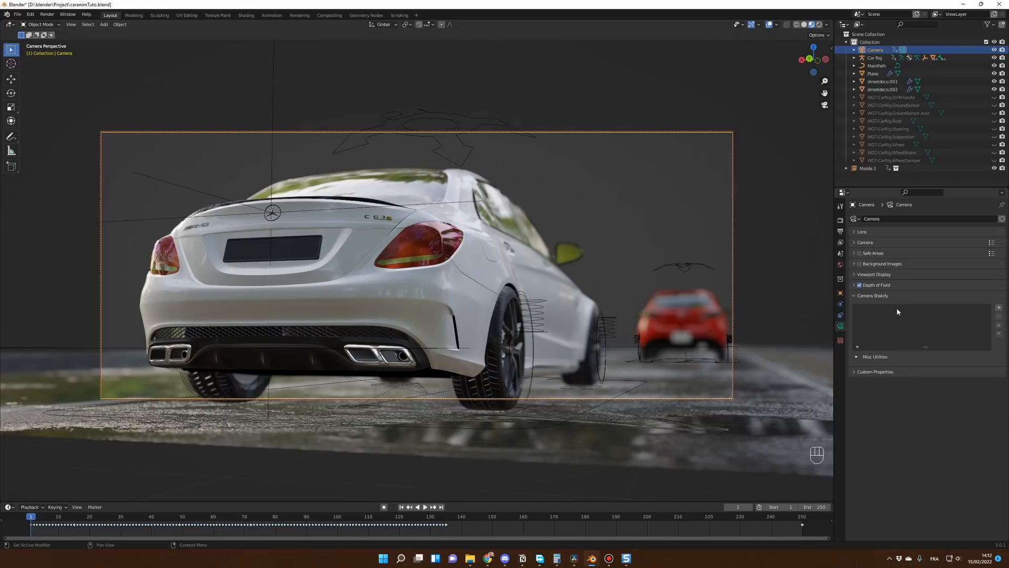
{"action": "left_click", "coordinate": [878, 296]}
{"action": "left_click", "coordinate": [884, 295]}
{"action": "left_click", "coordinate": [999, 309]}
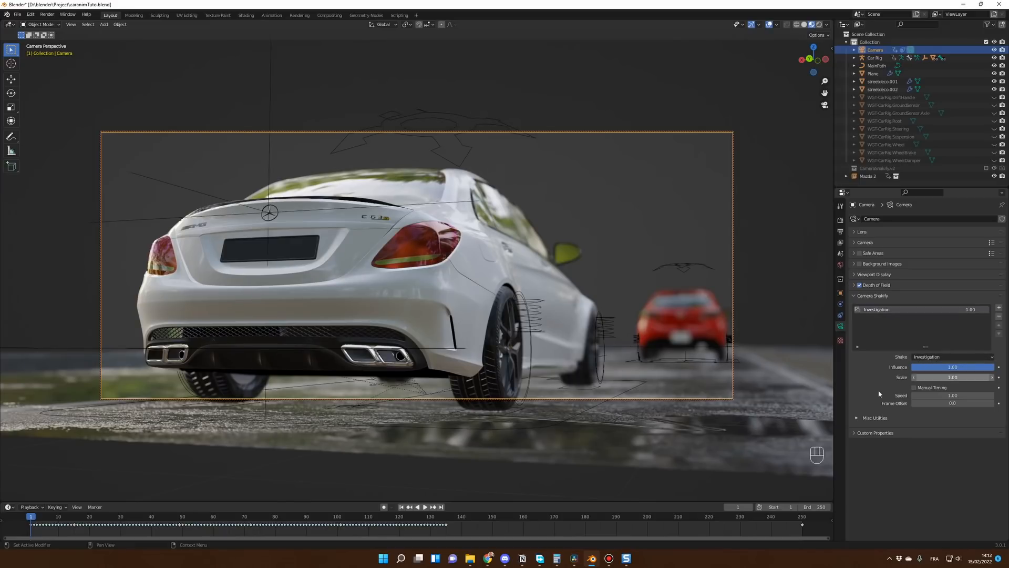
Step: Play the animation with the Investigation shake at full influence and return to frame 1
{"action": "key", "text": "space"}
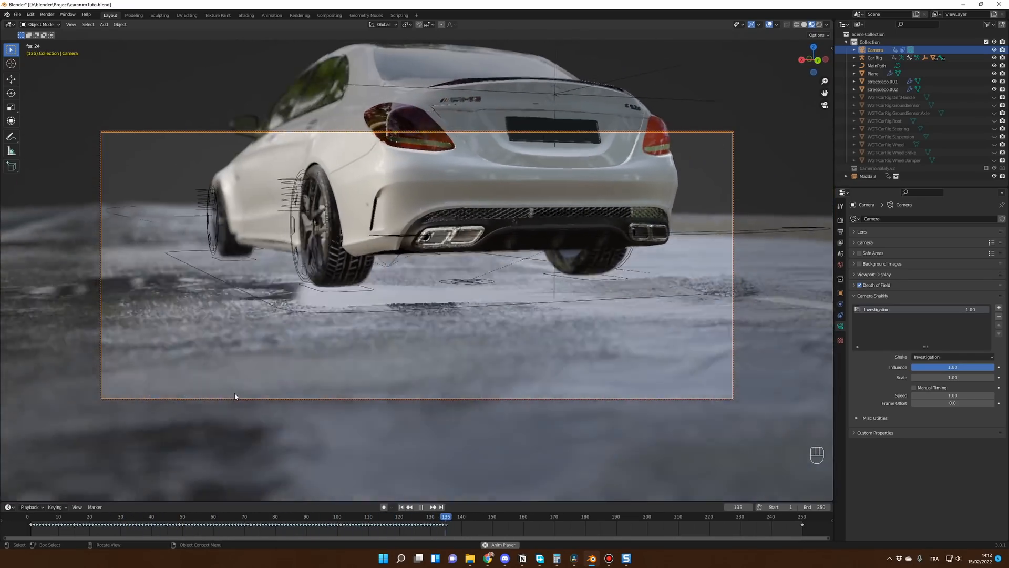
{"action": "key", "text": "space"}
{"action": "left_click_drag", "start_coordinate": [41, 516], "coordinate": [30, 516]}
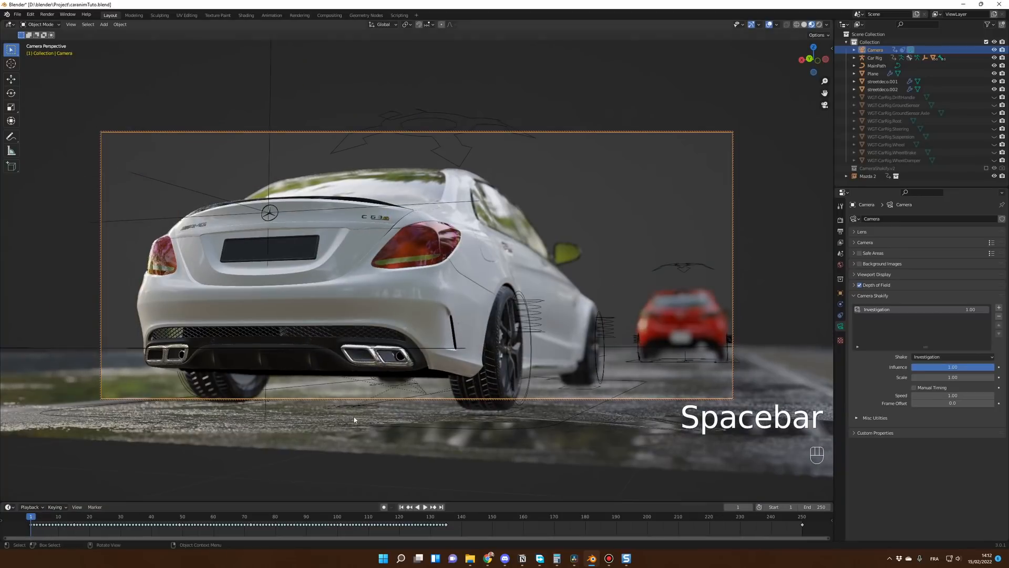
Step: Set the Investigation shake's influence to 0.1
{"action": "left_click", "coordinate": [945, 367]}
{"action": "type", "text": "0.1"}
{"action": "key", "text": "Return"}
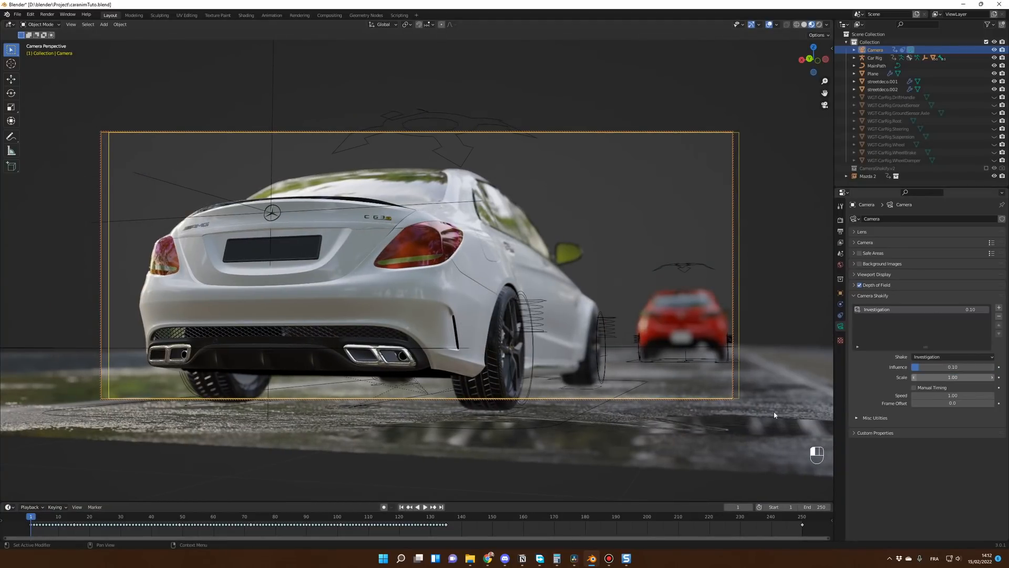
Step: Replay the animation to judge the reduced camera shake, and return to frame 1
{"action": "key", "text": "space"}
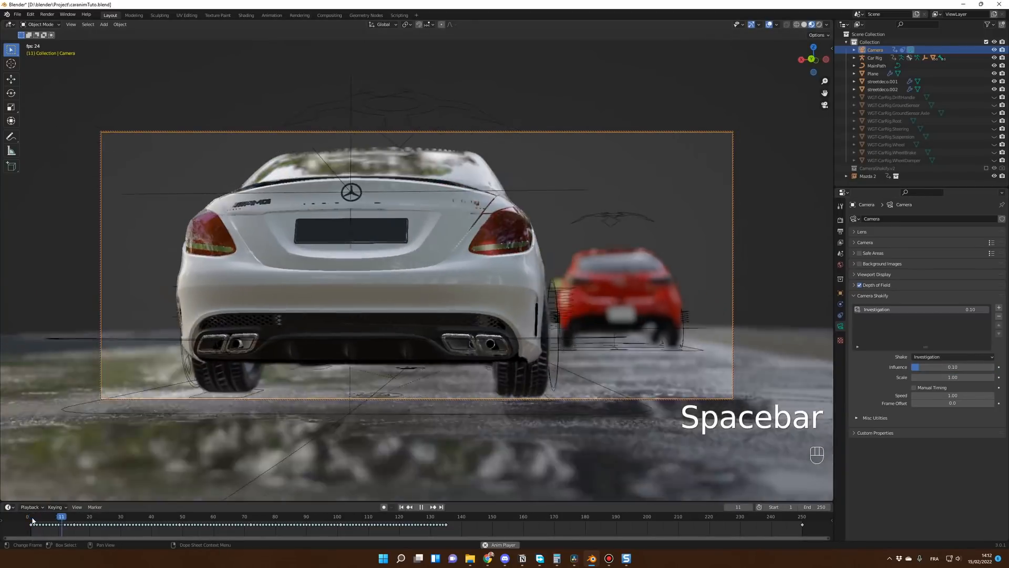
{"action": "key", "text": "space"}
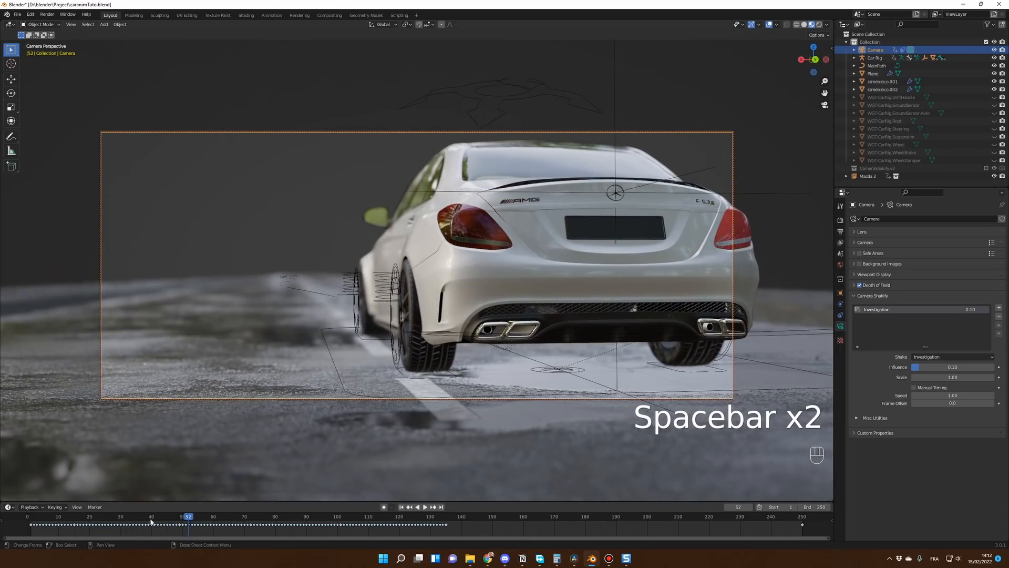
{"action": "left_click", "coordinate": [33, 522]}
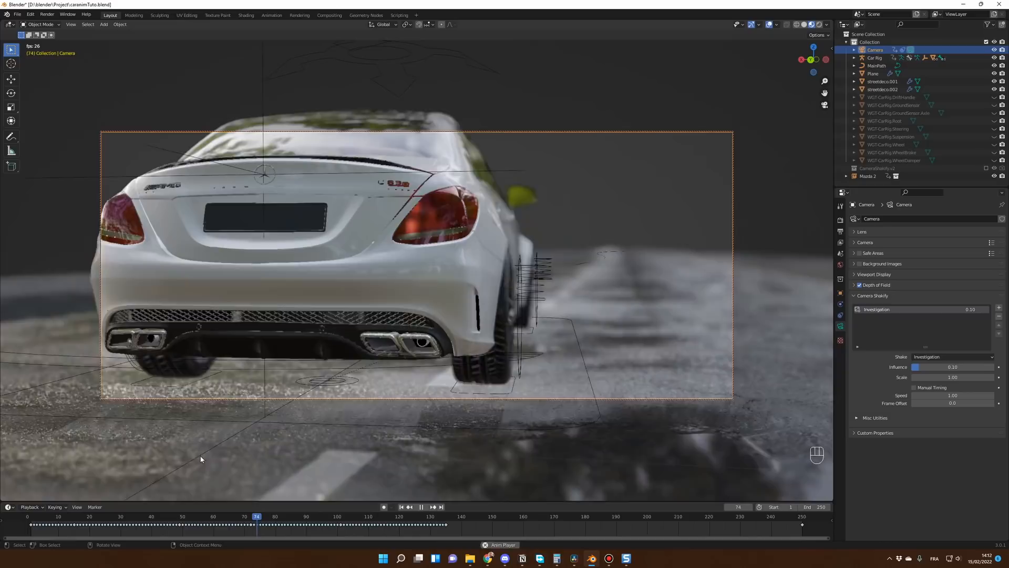
{"action": "key", "text": "space"}
{"action": "left_click_drag", "start_coordinate": [49, 518], "coordinate": [32, 517]}
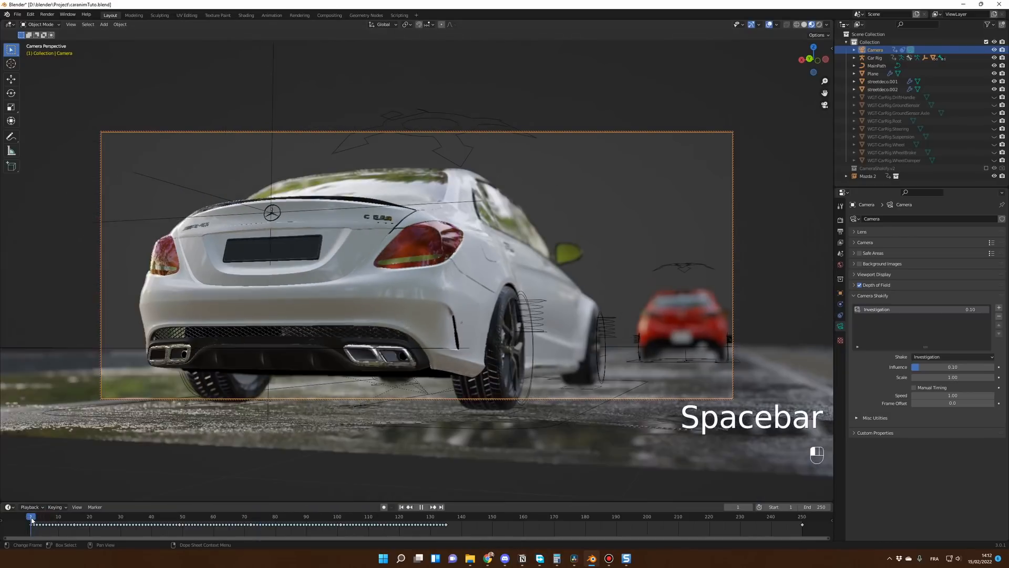
Step: Add a second shake to the camera and set its type to Spaceship Shake (2D)
{"action": "left_click", "coordinate": [999, 308]}
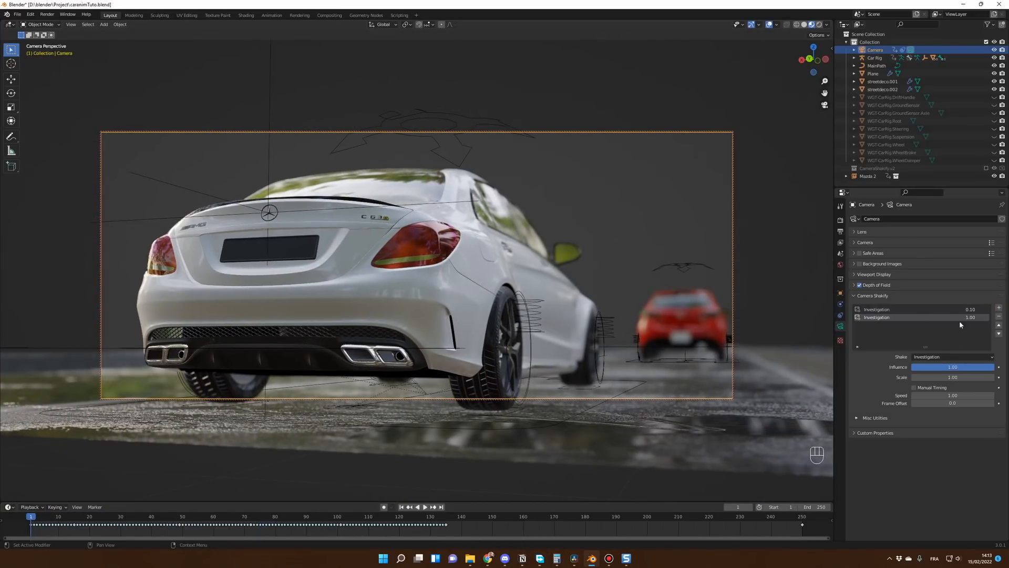
{"action": "left_click", "coordinate": [931, 357]}
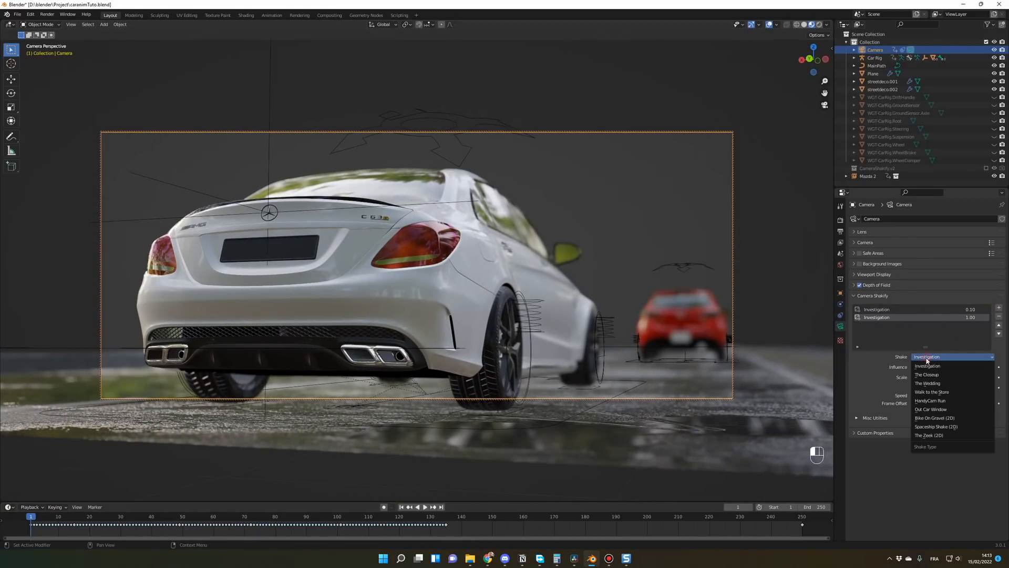
{"action": "left_click", "coordinate": [944, 427]}
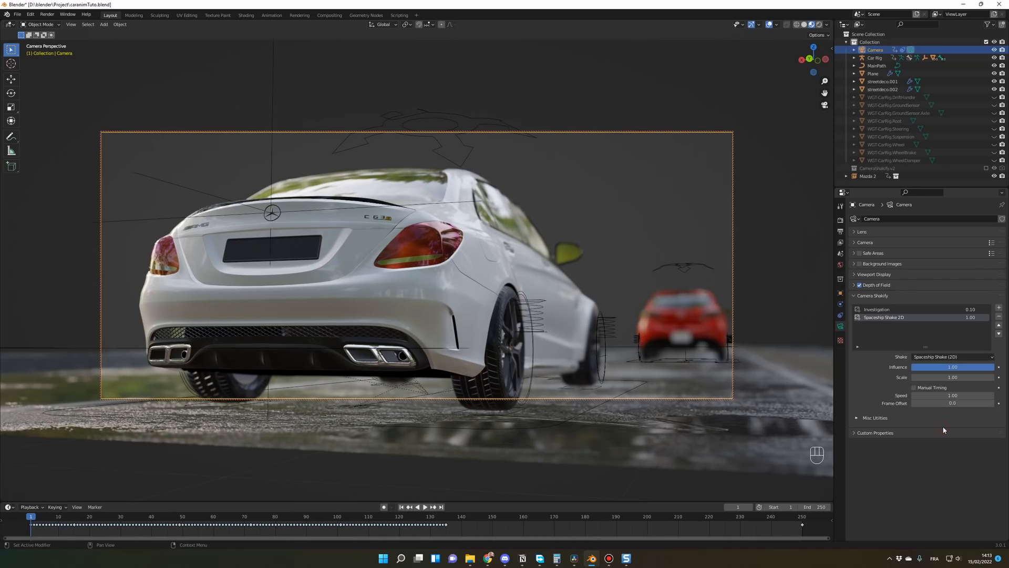
Step: Play the animation with the Spaceship Shake at full influence and return to frame 1
{"action": "key", "text": "space"}
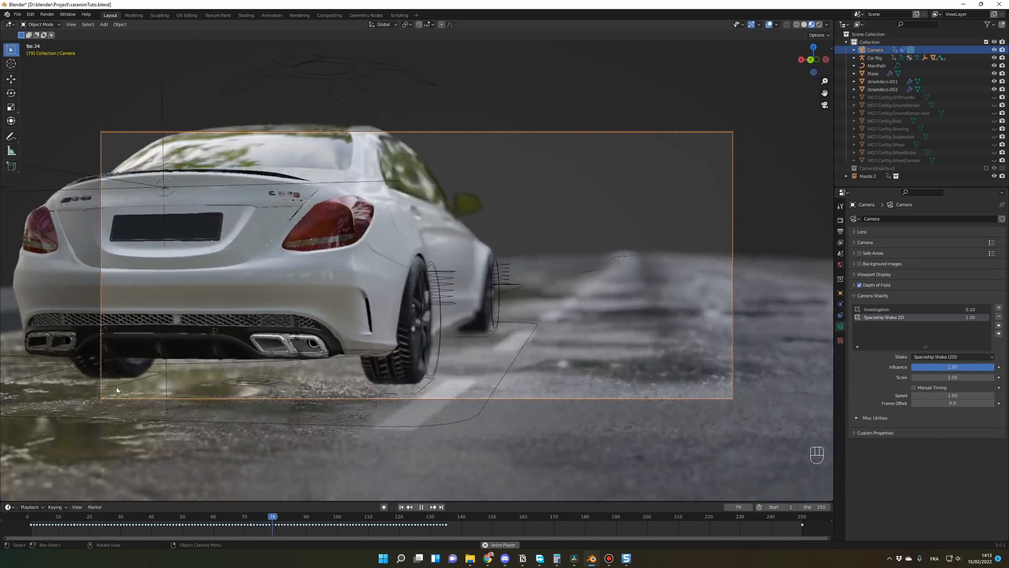
{"action": "key", "text": "space"}
{"action": "left_click_drag", "start_coordinate": [41, 518], "coordinate": [30, 517]}
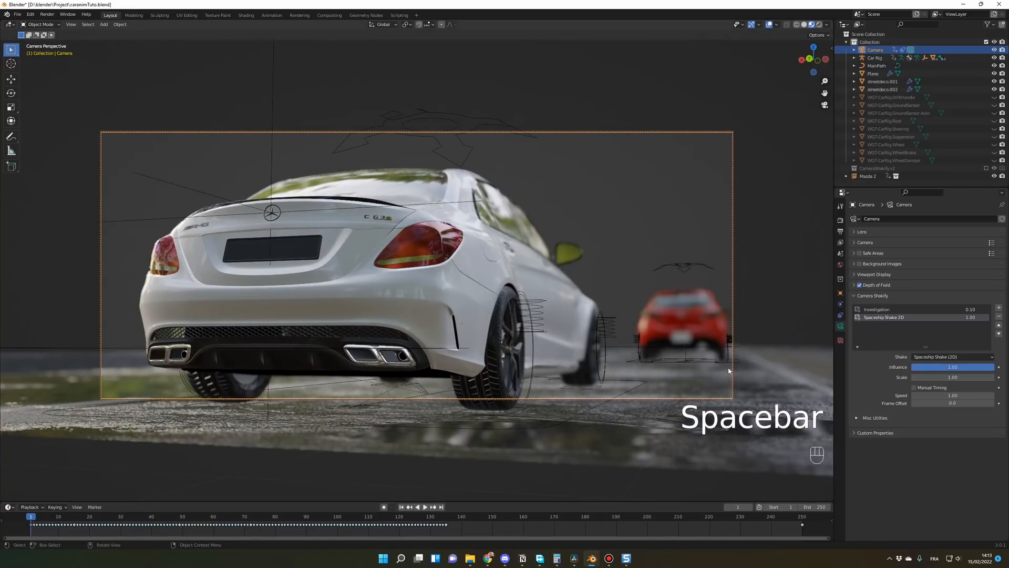
Step: Set the Spaceship Shake's influence to 0.3 and replay the animation to judge the combined shake
{"action": "left_click_drag", "start_coordinate": [931, 366], "coordinate": [873, 367]}
{"action": "key", "text": "space"}
{"action": "key", "text": "space"}
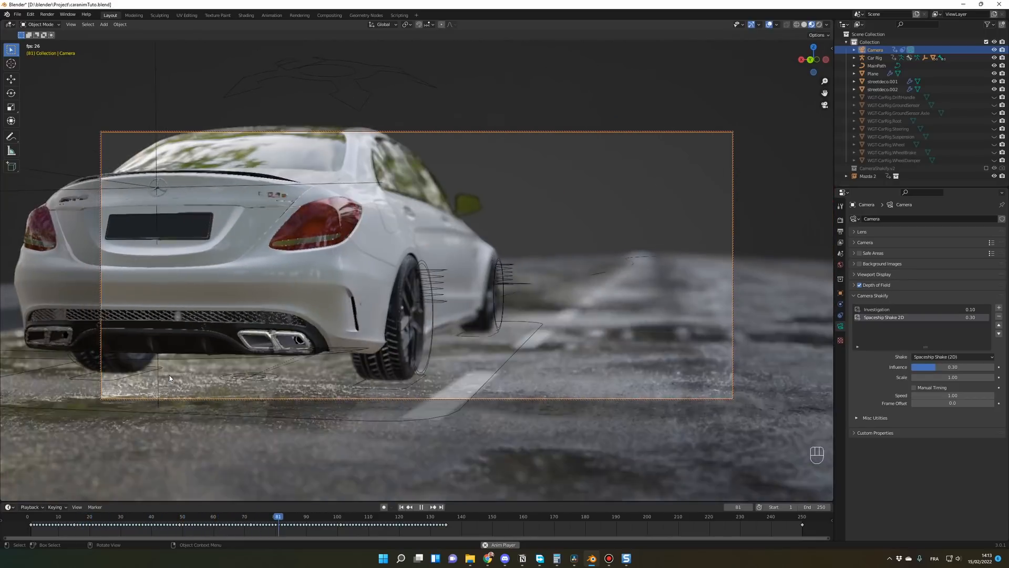
{"action": "key", "text": "space"}
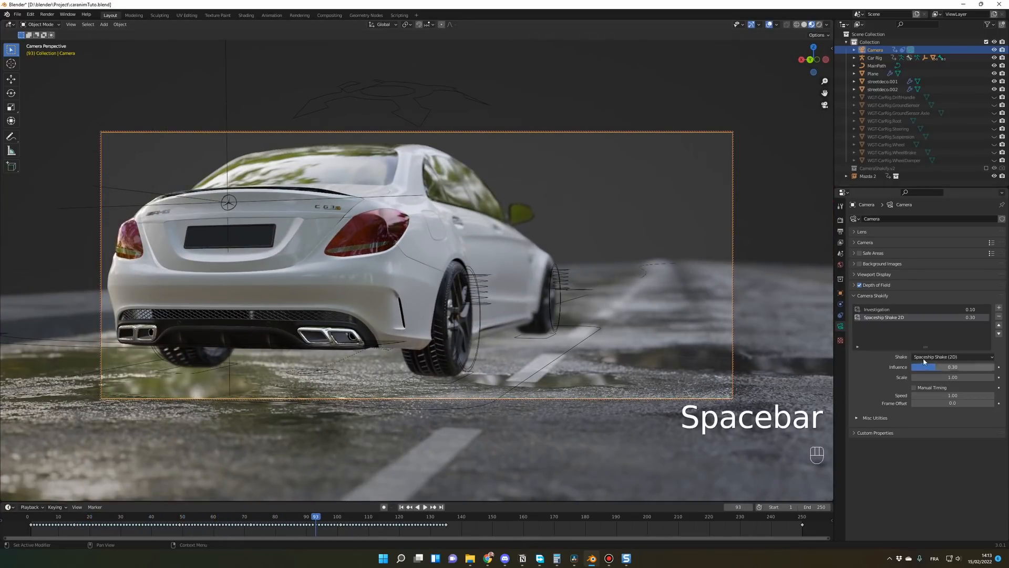
Step: Add a third shake to the camera and set its type to Bike On Gravel (2D)
{"action": "left_click", "coordinate": [998, 308]}
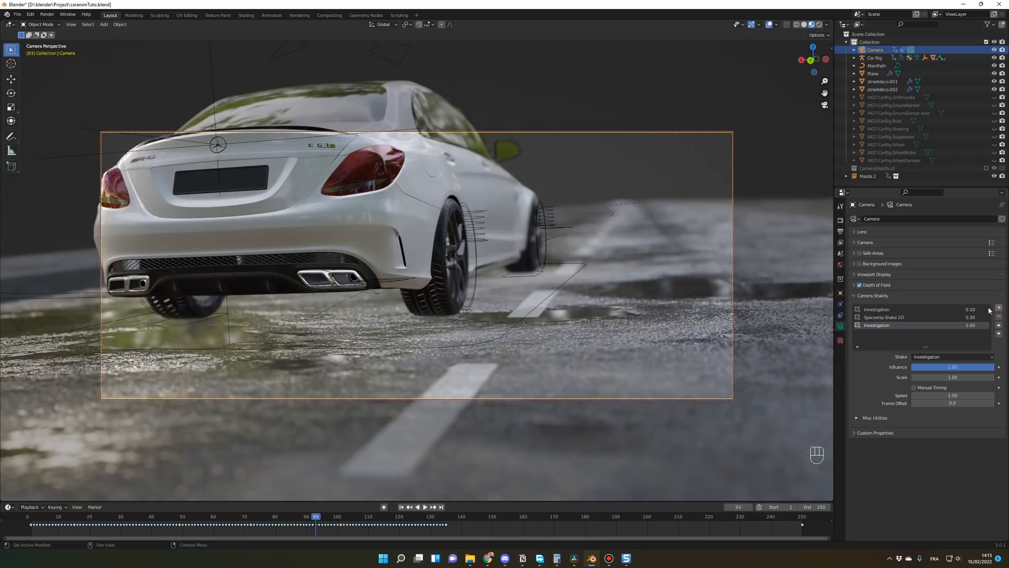
{"action": "left_click", "coordinate": [940, 357]}
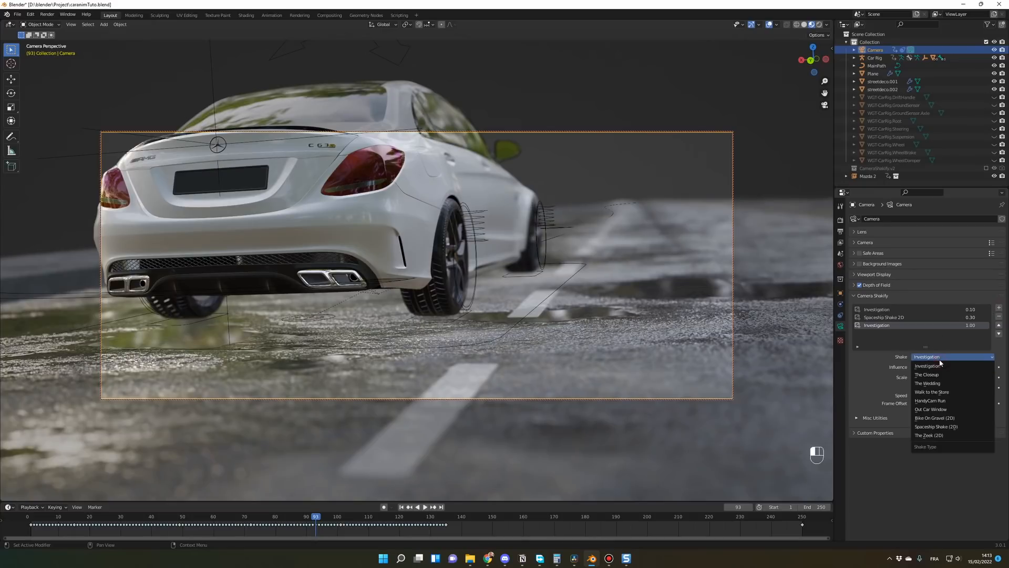
{"action": "left_click", "coordinate": [945, 418]}
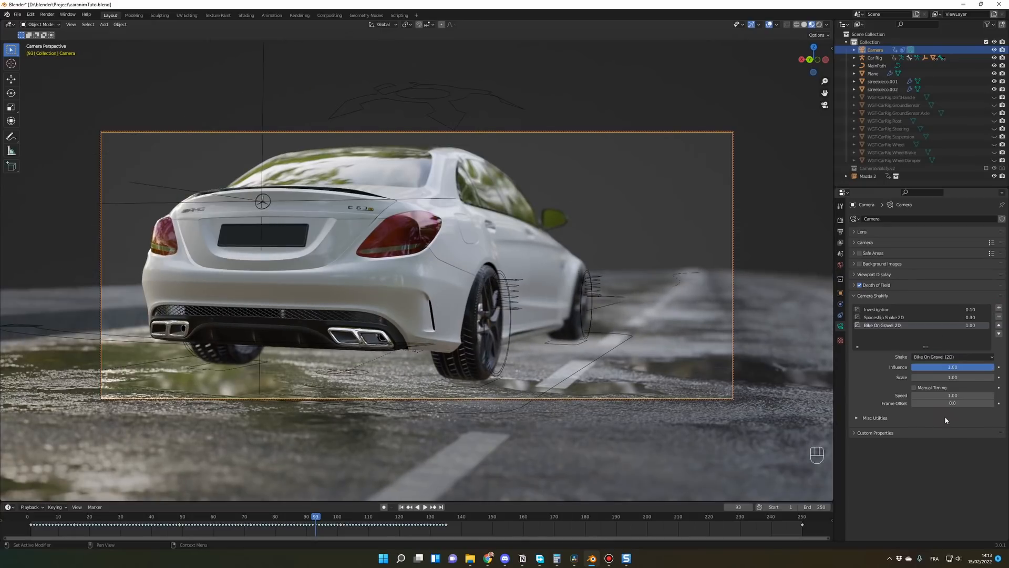
Step: Play the animation from the start with the Bike On Gravel shake at full influence
{"action": "left_click", "coordinate": [34, 518]}
{"action": "key", "text": "space"}
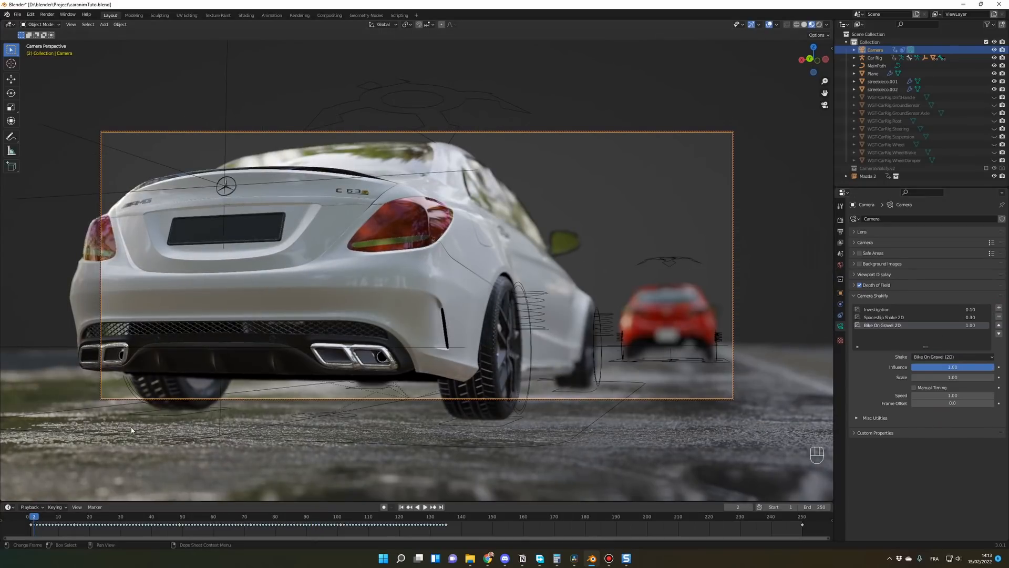
{"action": "key", "text": "space"}
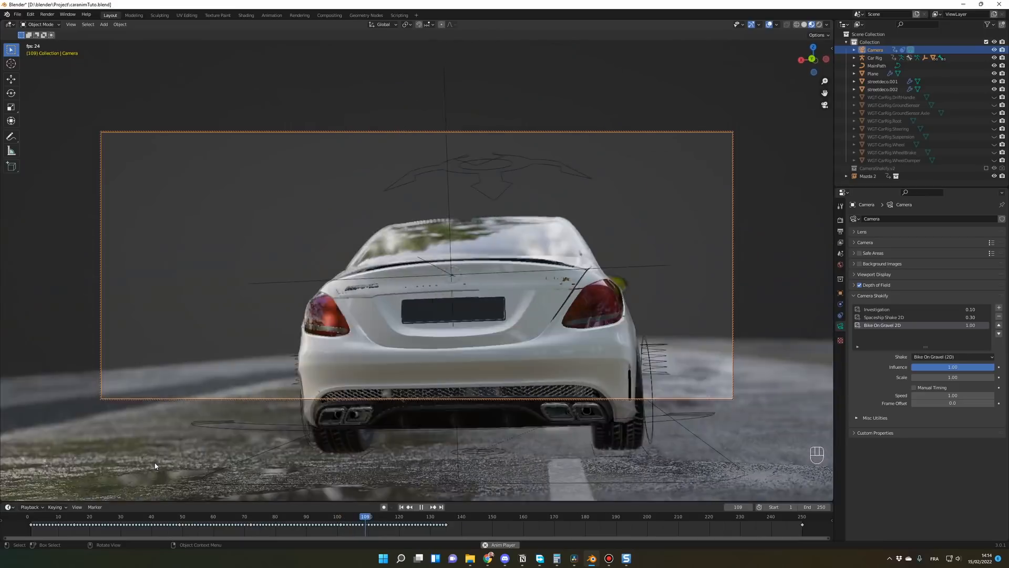
{"action": "key", "text": "space"}
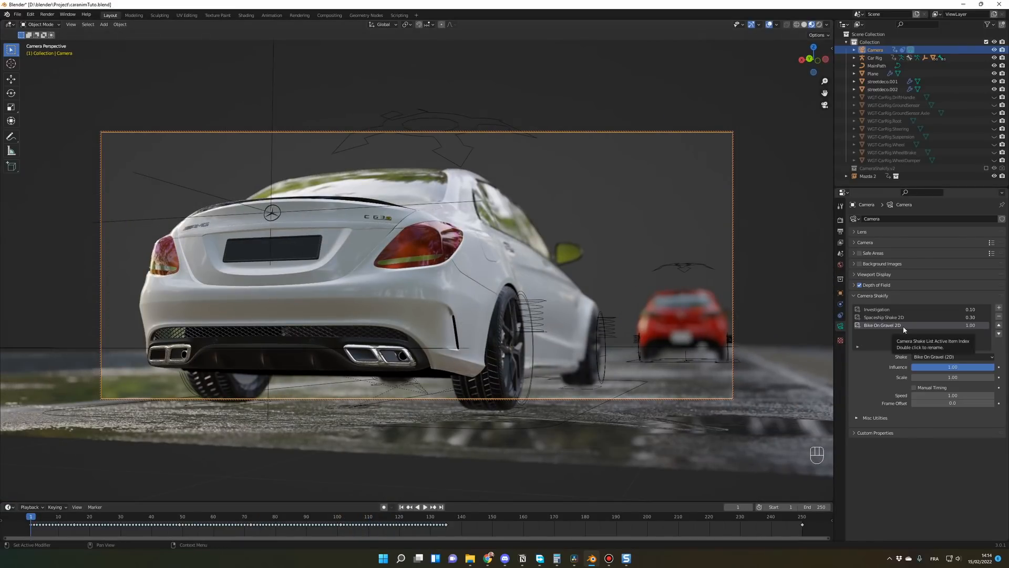
Step: Try an influence of 0.1 for the Bike On Gravel shake and play the animation from frame 1
{"action": "double_click", "coordinate": [929, 367]}
{"action": "type", "text": "0.1"}
{"action": "key", "text": "Return"}
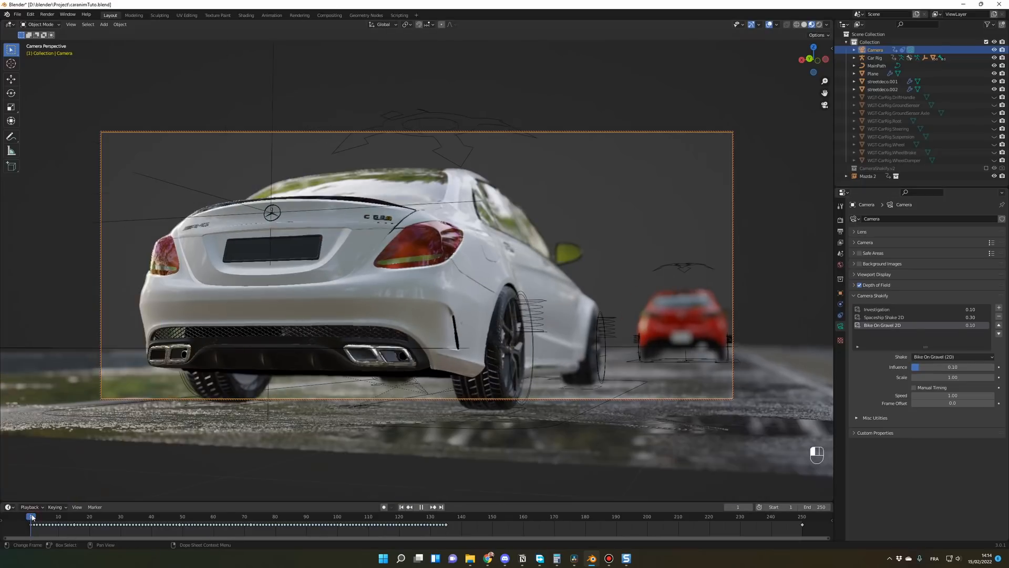
{"action": "key", "text": "space"}
{"action": "key", "text": "space"}
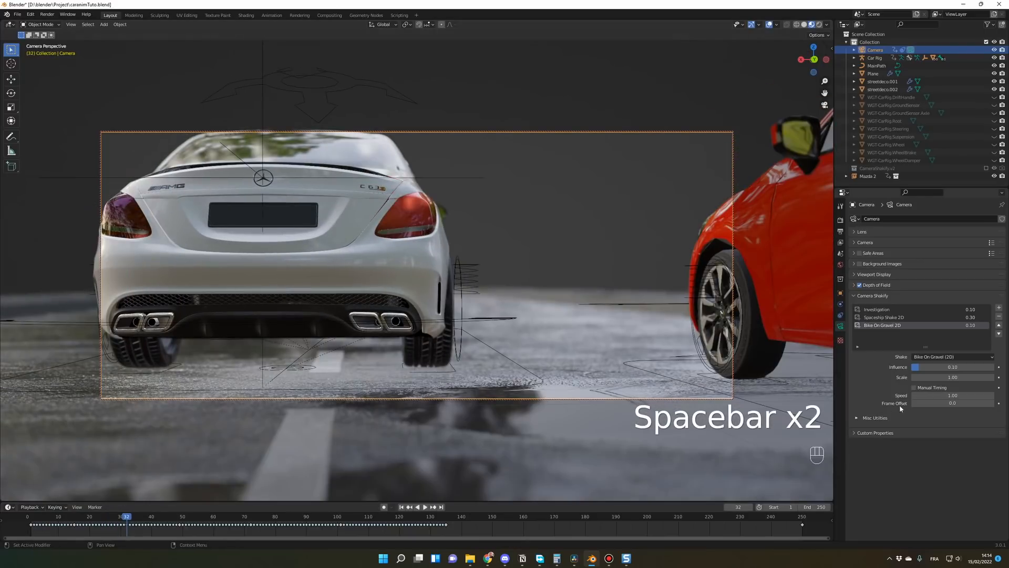
Step: Set the Bike On Gravel shake's influence to 0.01
{"action": "left_click", "coordinate": [934, 367]}
{"action": "type", "text": "0"}
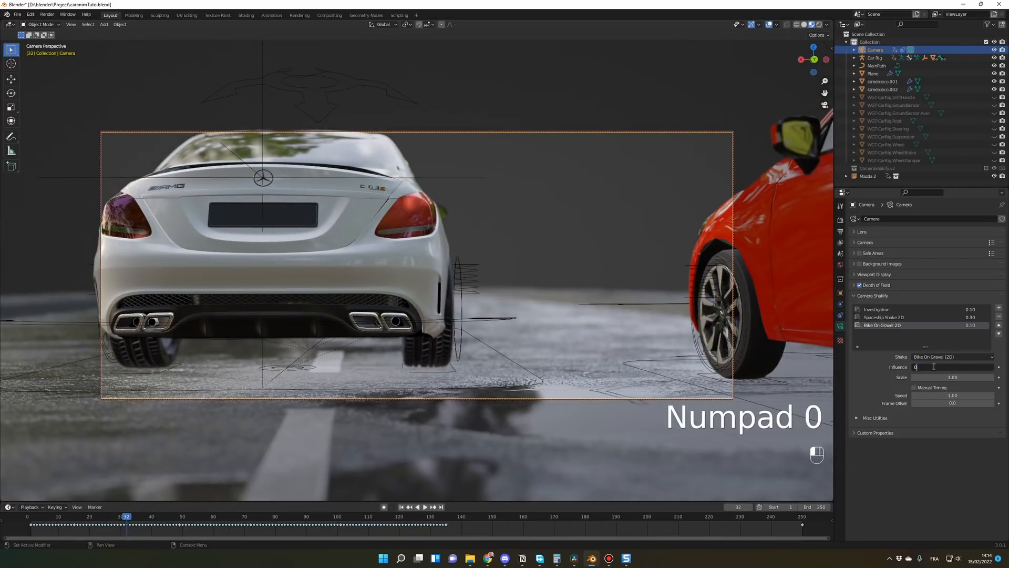
{"action": "type", "text": ".01"}
{"action": "key", "text": "Return"}
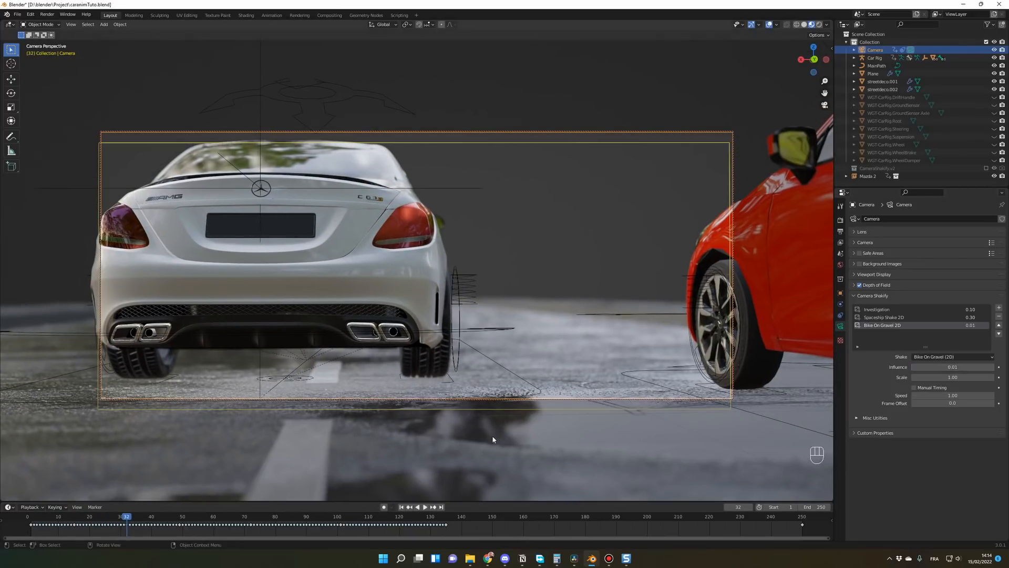
Step: Replay the animation several times from the start to check the three combined camera shakes
{"action": "left_click", "coordinate": [28, 523]}
{"action": "key", "text": "space"}
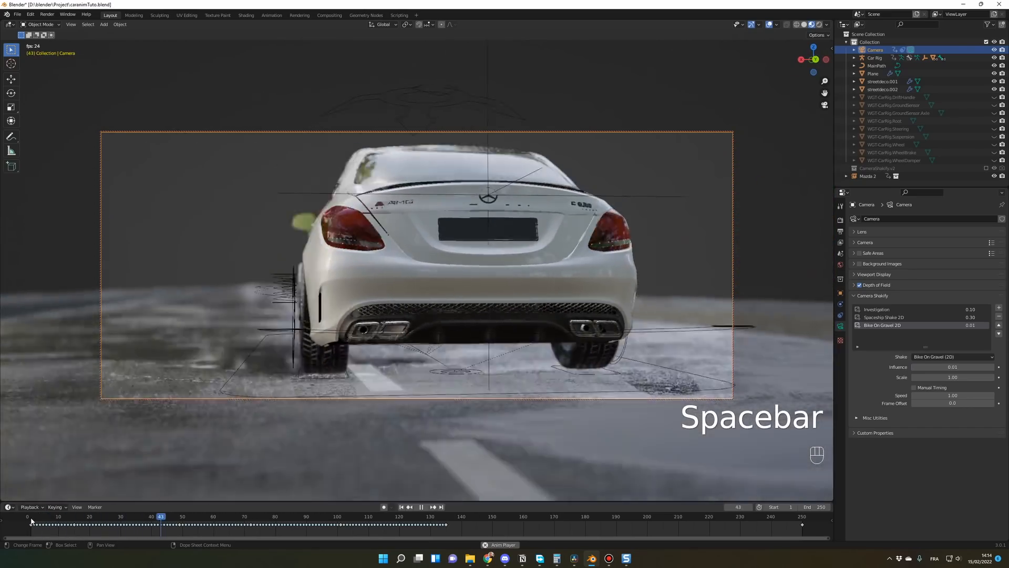
{"action": "key", "text": "space"}
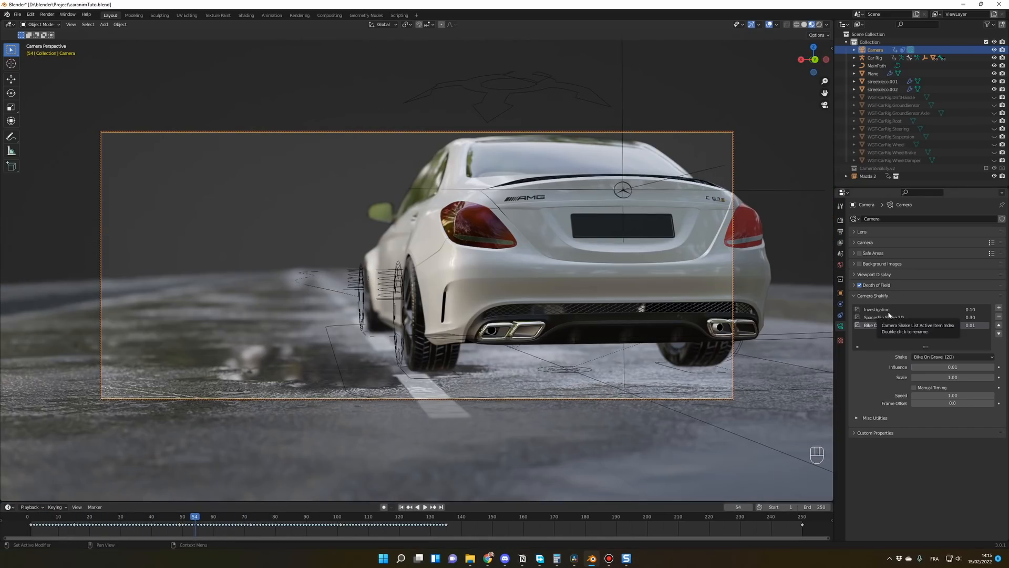
{"action": "left_click", "coordinate": [32, 517]}
{"action": "key", "text": "space"}
{"action": "key", "text": "space"}
{"action": "key", "text": "space"}
{"action": "key", "text": "space"}
{"action": "key", "text": "space"}
{"action": "key", "text": "space"}
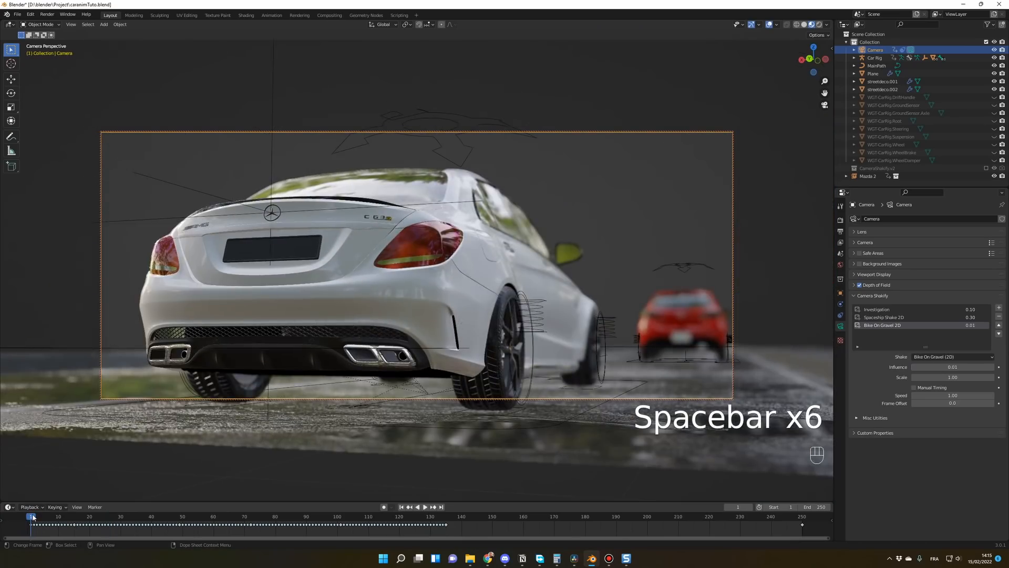
{"action": "key", "text": "space"}
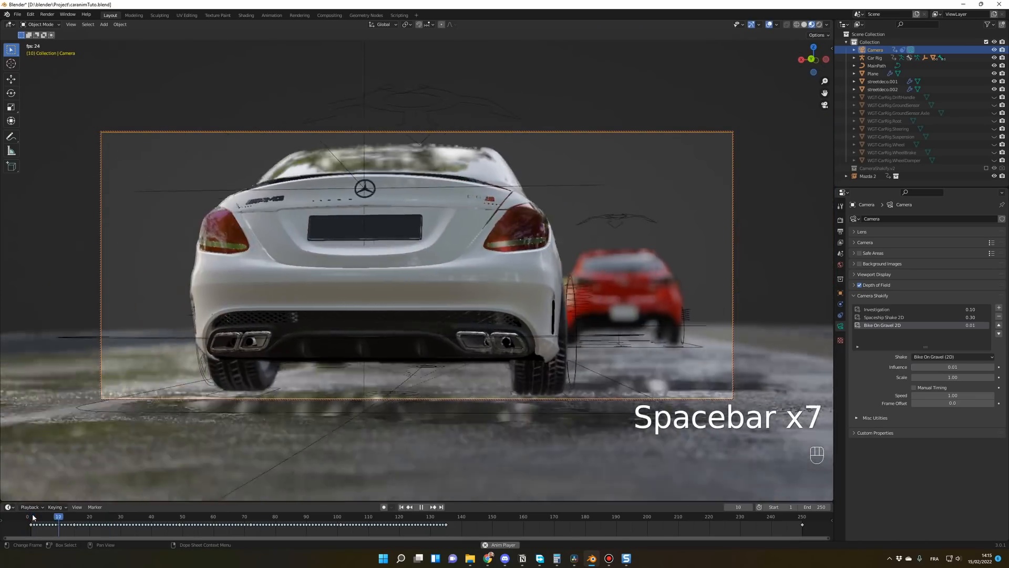
{"action": "key", "text": "space"}
{"action": "key", "text": "space"}
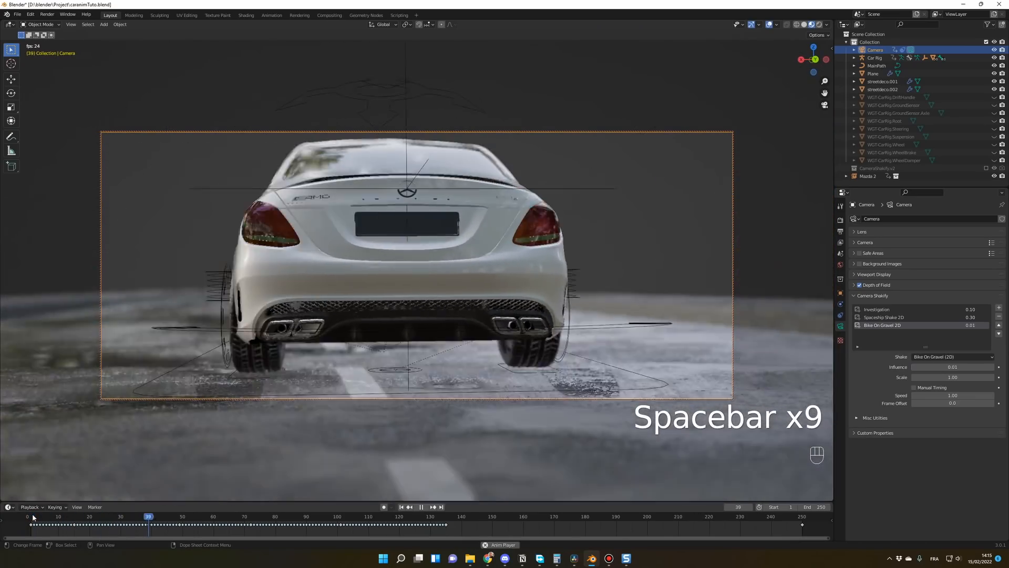
{"action": "key", "text": "space"}
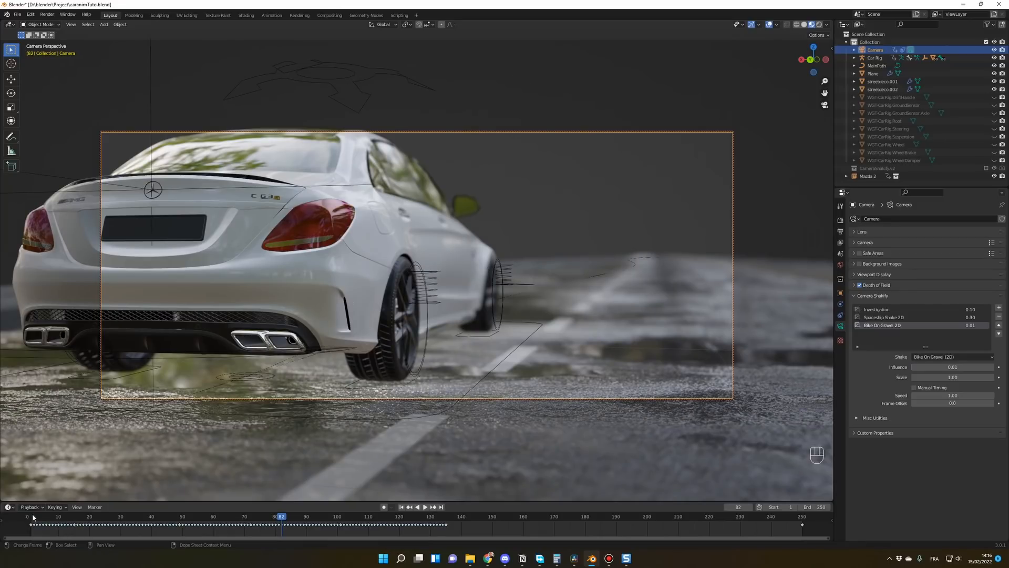
{"action": "left_click", "coordinate": [32, 517]}
{"action": "key", "text": "space"}
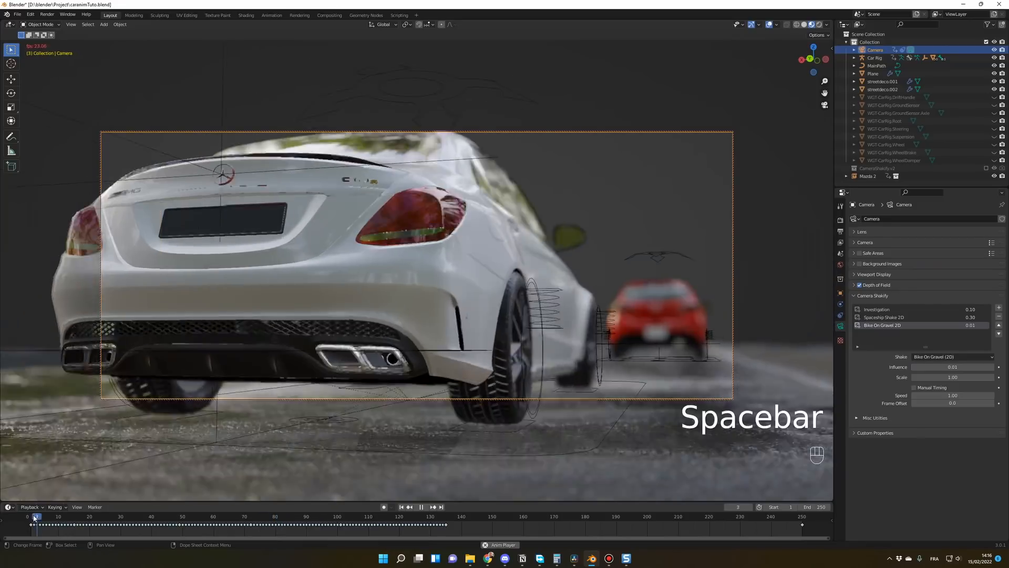
{"action": "key", "text": "space"}
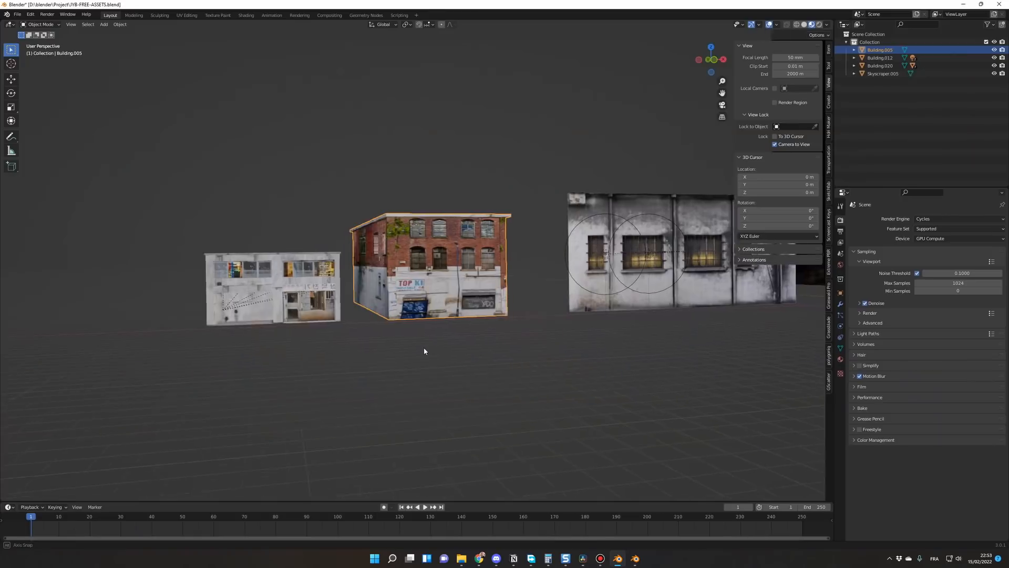
Step: Look over the free building models and the larger building and skyscraper asset packs
{"action": "mouse_move", "coordinate": [424, 347]}
{"action": "middle_mouse_down"}
{"action": "mouse_move", "coordinate": [371, 350]}
{"action": "mouse_move", "coordinate": [437, 348]}
{"action": "middle_mouse_up"}
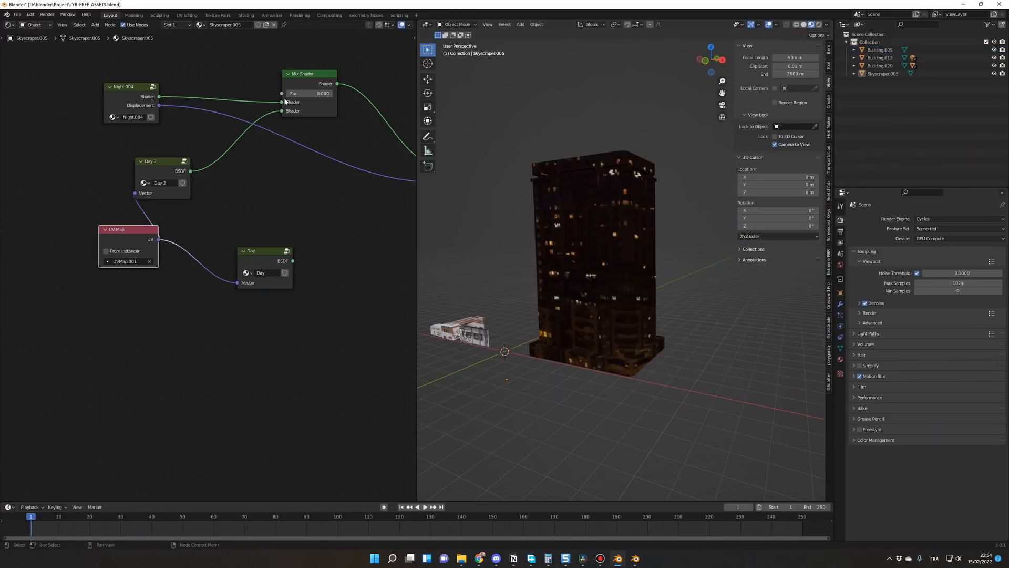
{"action": "mouse_move", "coordinate": [294, 93]}
{"action": "left_mouse_down"}
{"action": "mouse_move", "coordinate": [336, 93]}
{"action": "mouse_move", "coordinate": [290, 94]}
{"action": "left_mouse_up"}
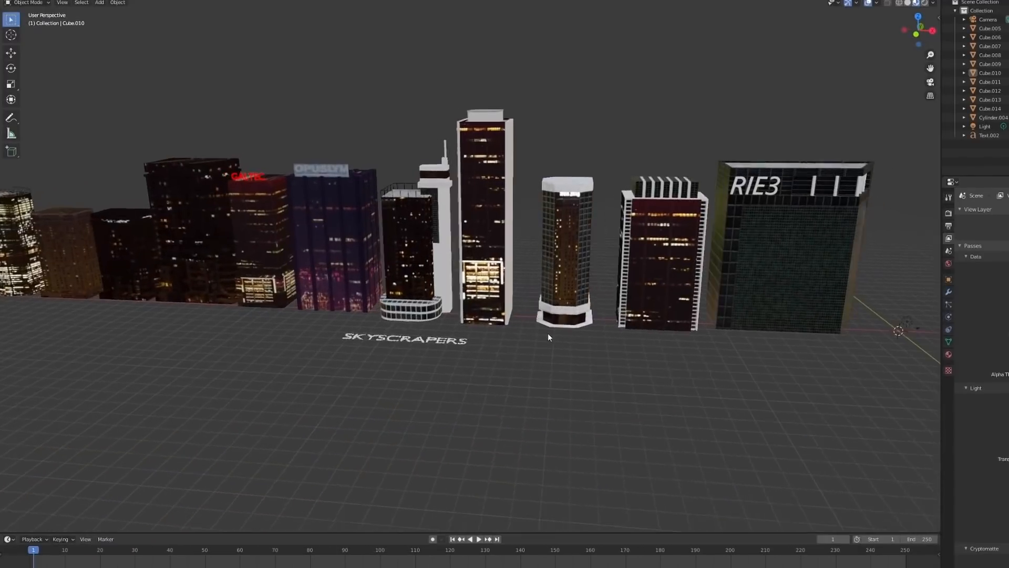
{"action": "middle_click_drag", "start_coordinate": [547, 333], "coordinate": [613, 326]}
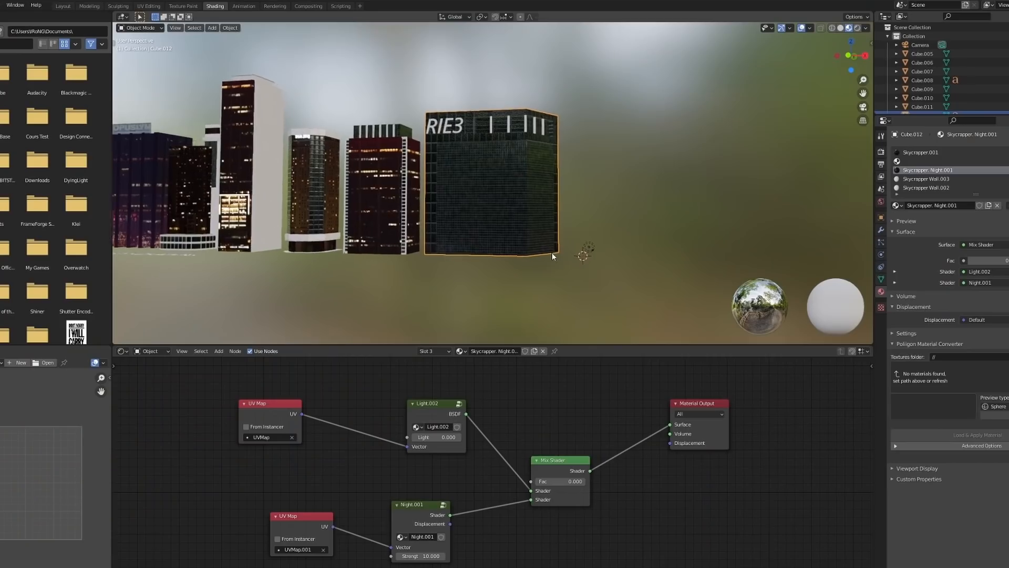
{"action": "scroll", "coordinate": [552, 252], "scroll_direction": "up", "scroll_amount": 5}
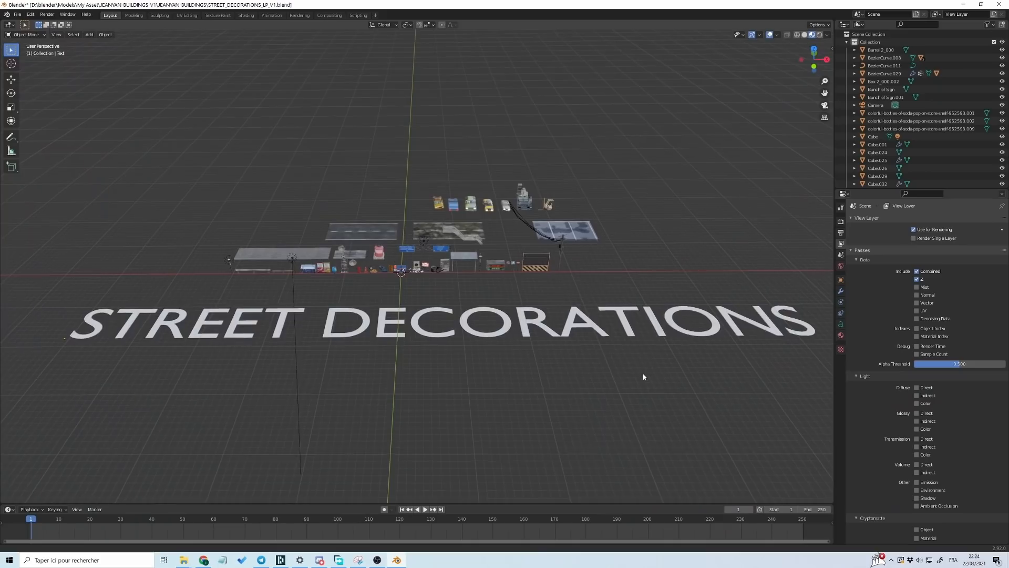
{"action": "middle_click_drag", "start_coordinate": [646, 372], "coordinate": [657, 284]}
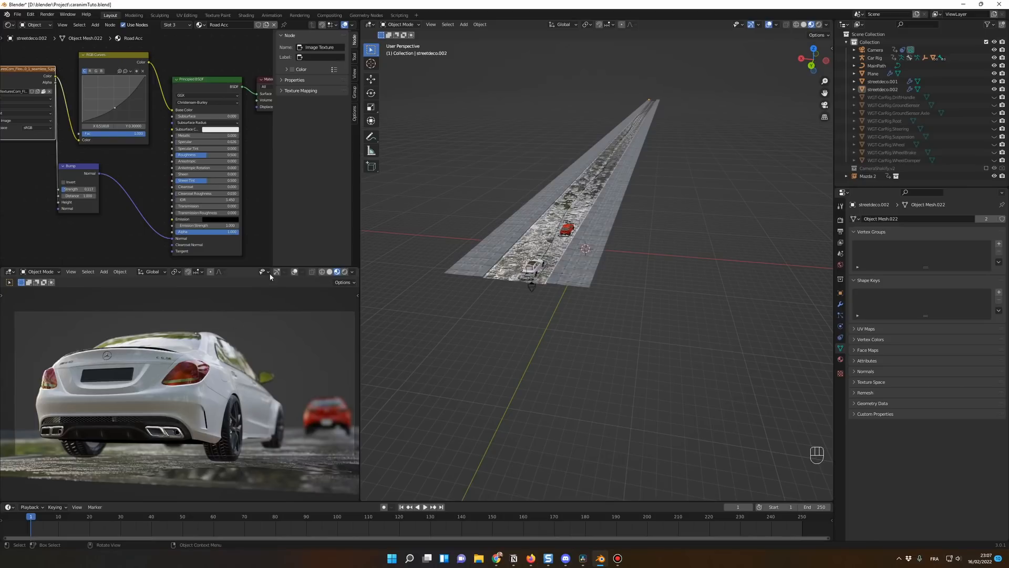
Step: Toggle the camera viewport's overlays and toolbar on and off again
{"action": "left_click", "coordinate": [294, 273]}
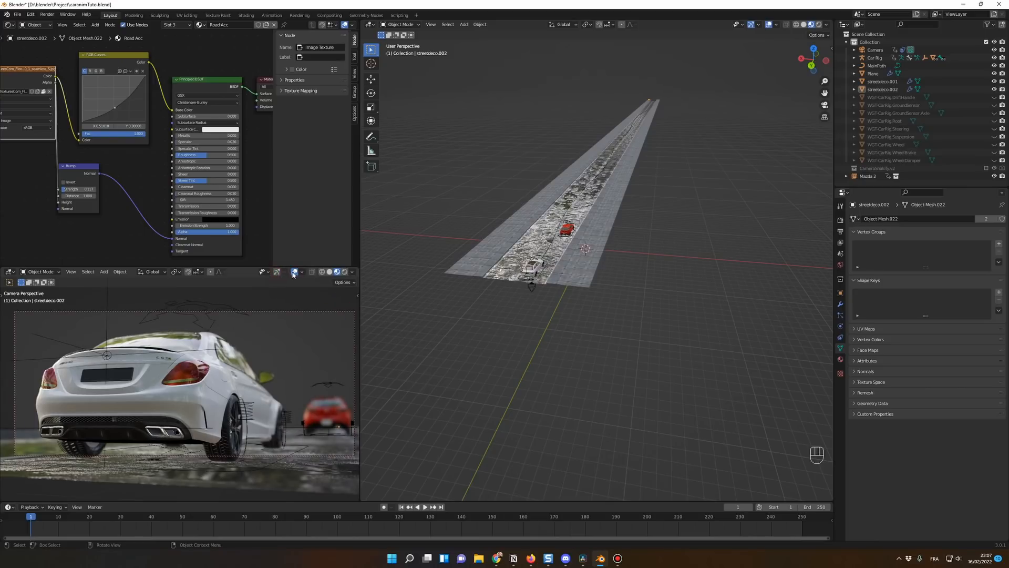
{"action": "left_click", "coordinate": [294, 272]}
{"action": "key", "text": "t"}
{"action": "key", "text": "t"}
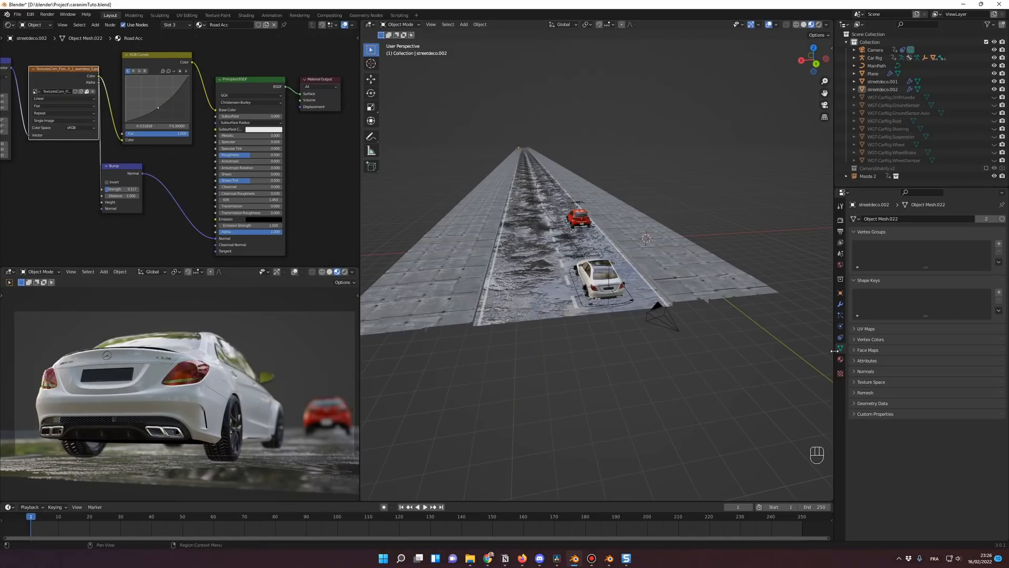
Step: Copy the brick Building.005 from the BUILDINGS_LP_V1 file and paste it into the car animation scene
{"action": "key", "text": "alt+Tab"}
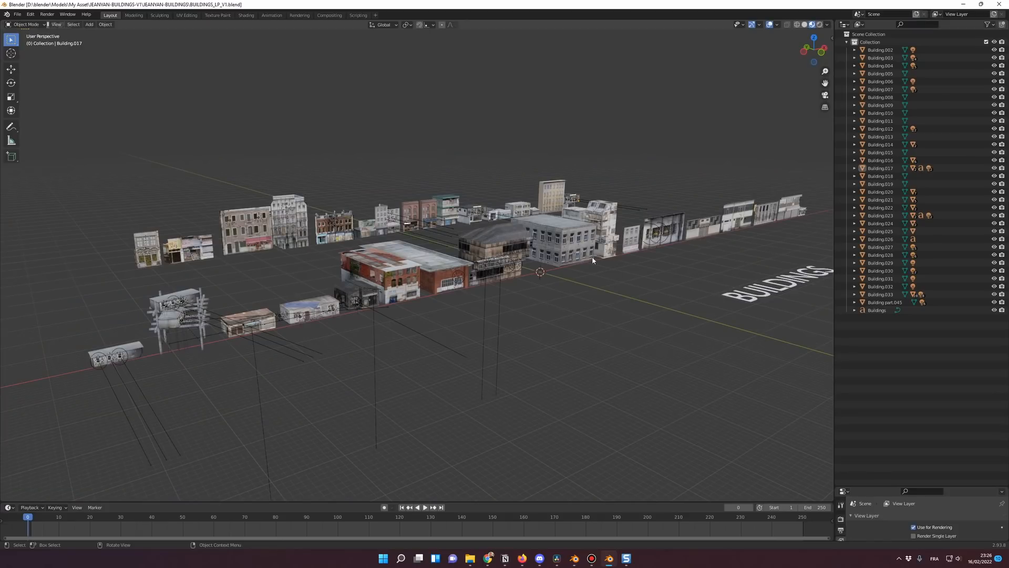
{"action": "left_click", "coordinate": [403, 275]}
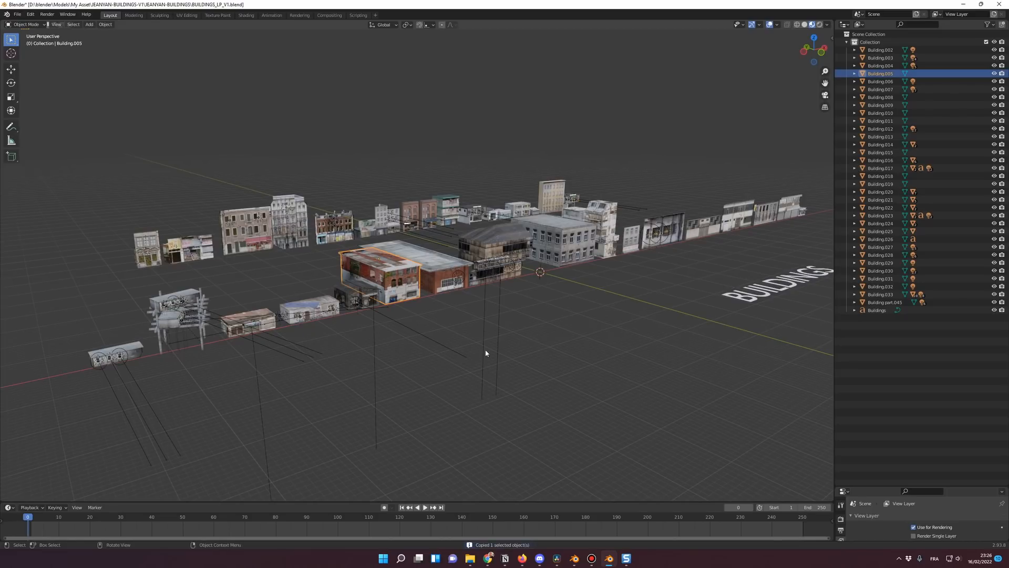
{"action": "left_click", "coordinate": [573, 555]}
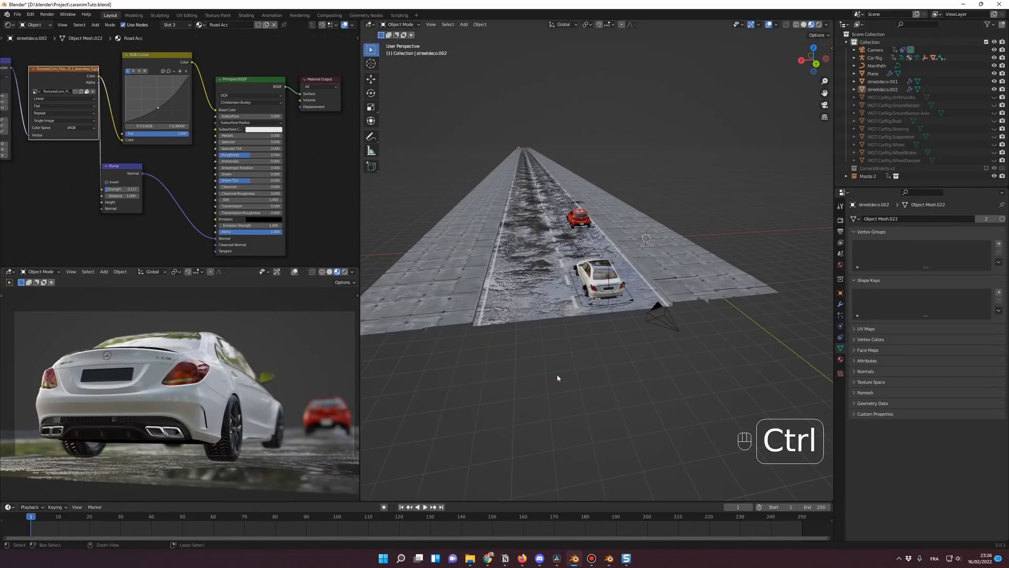
{"action": "key", "text": "ctrl+v"}
{"action": "scroll", "coordinate": [609, 383], "scroll_direction": "down", "scroll_amount": 3}
{"action": "scroll", "coordinate": [609, 382], "scroll_direction": "down", "scroll_amount": 4}
{"action": "left_click", "coordinate": [764, 269]}
{"action": "scroll", "coordinate": [712, 311], "scroll_direction": "down", "scroll_amount": 2}
{"action": "middle_click_drag", "start_coordinate": [713, 311], "coordinate": [640, 325], "text": "shift"}
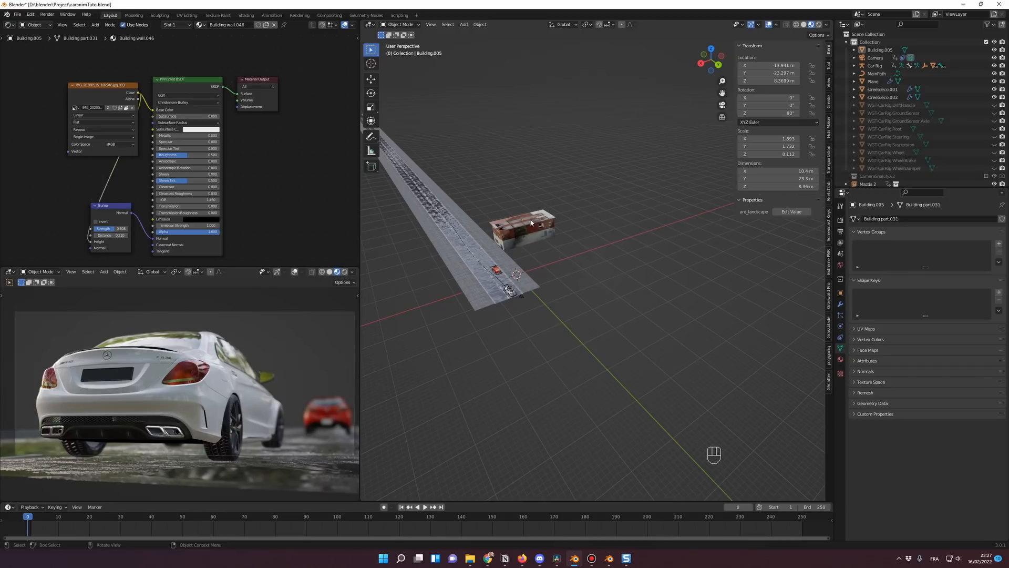
Step: Move the brick building about 25 m along Y down the road and replay the animation to check its position
{"action": "key", "text": "Right"}
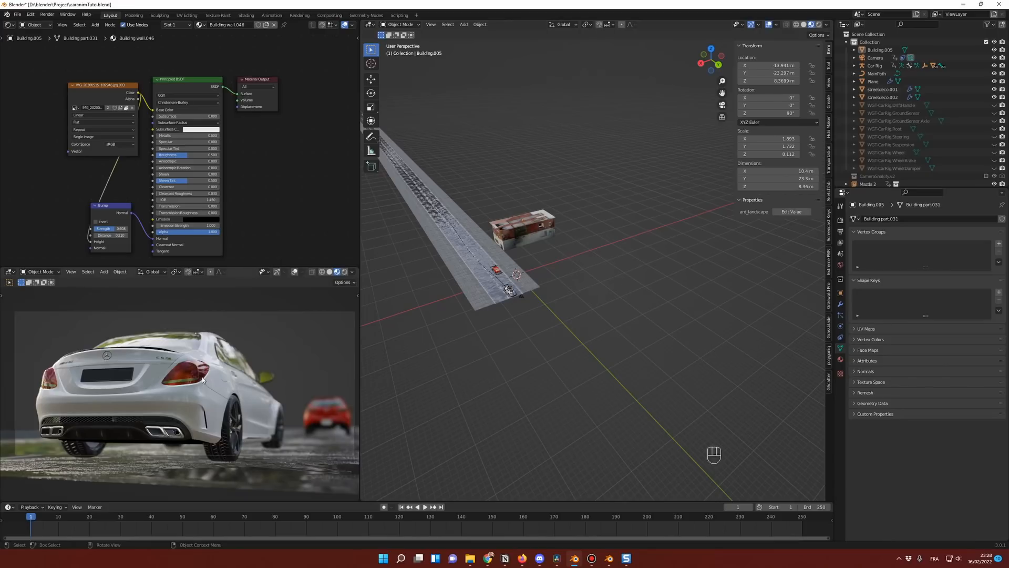
{"action": "key", "text": "space"}
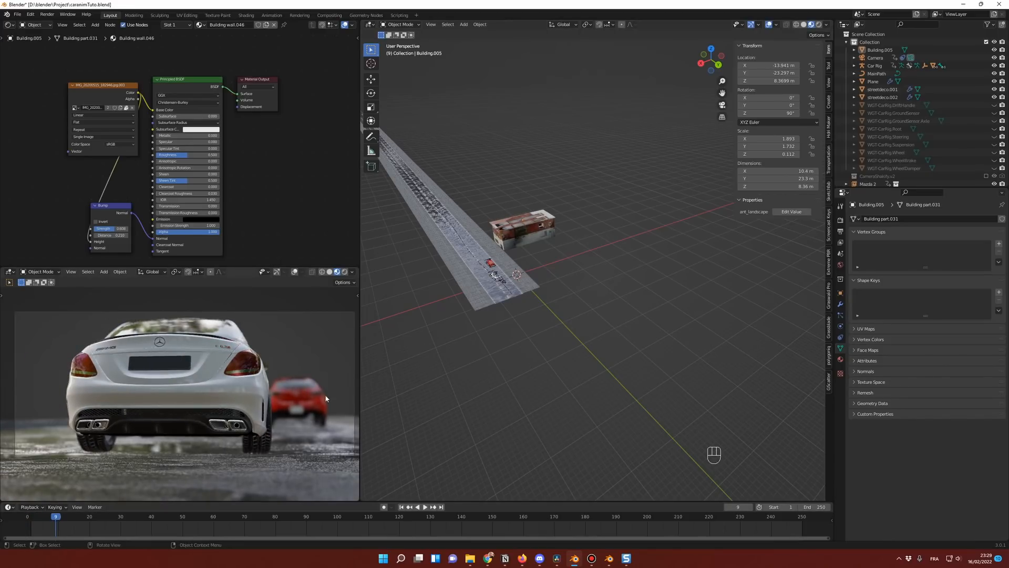
{"action": "left_click", "coordinate": [532, 240]}
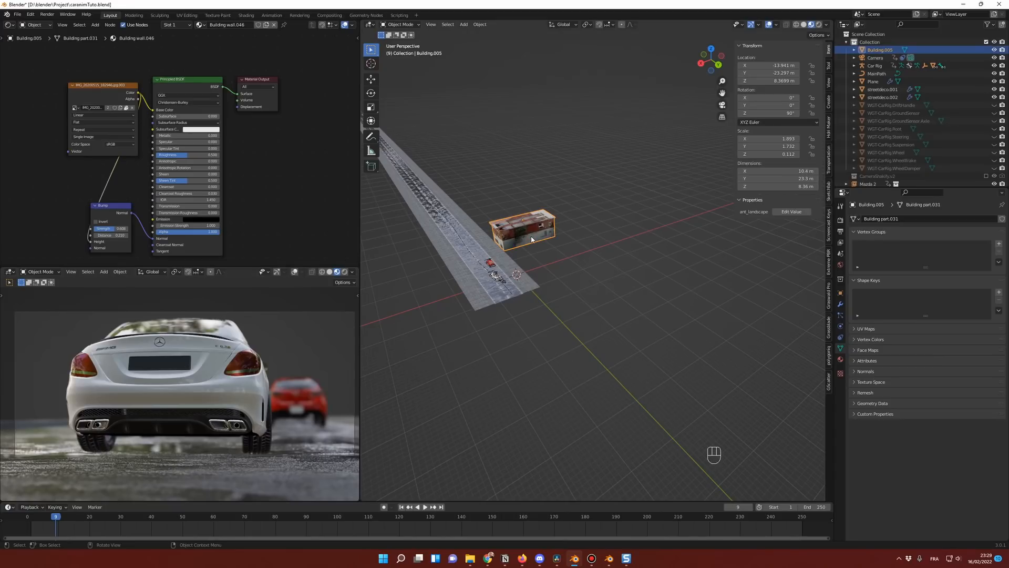
{"action": "key", "text": "g"}
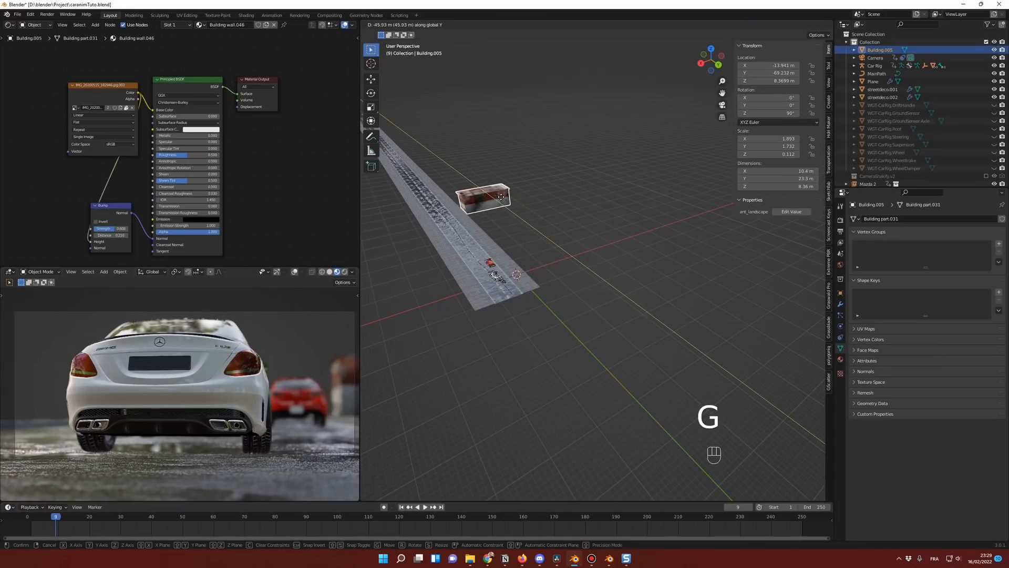
{"action": "left_click", "coordinate": [512, 217]}
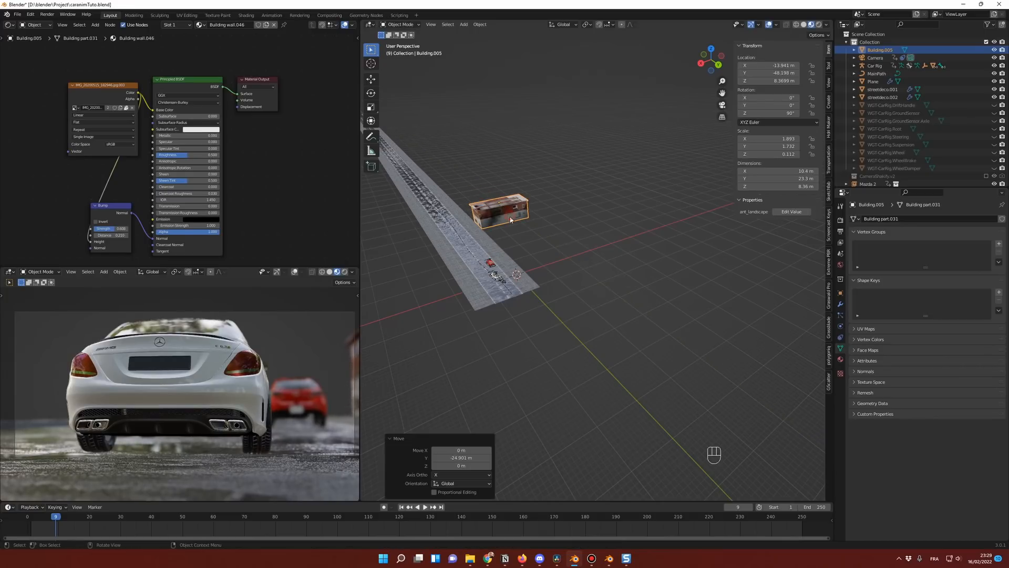
{"action": "left_click", "coordinate": [37, 517]}
{"action": "key", "text": "space"}
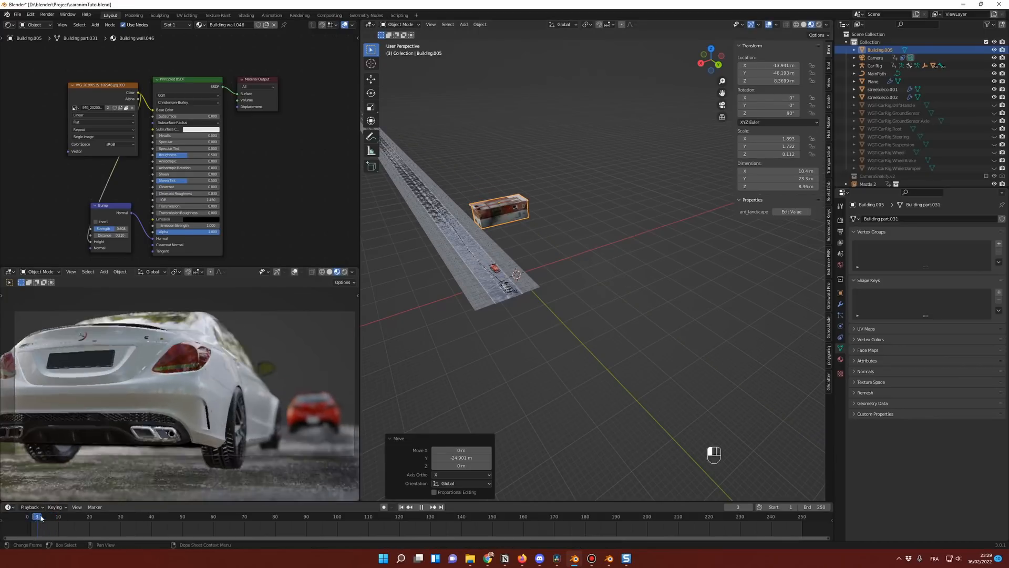
{"action": "key", "text": "space"}
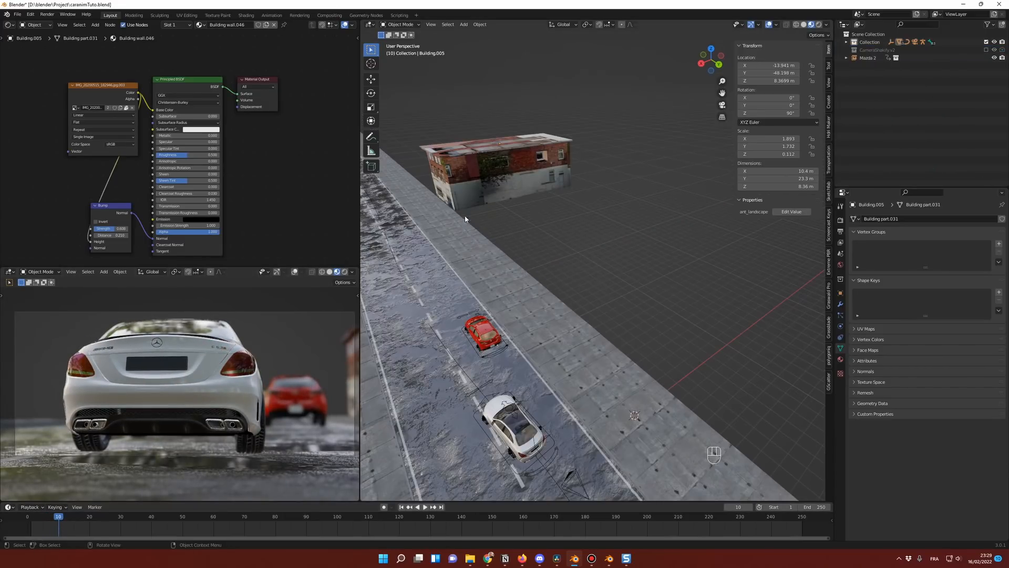
Step: Move the brick building into a new collection named "right side"
{"action": "left_click", "coordinate": [468, 188]}
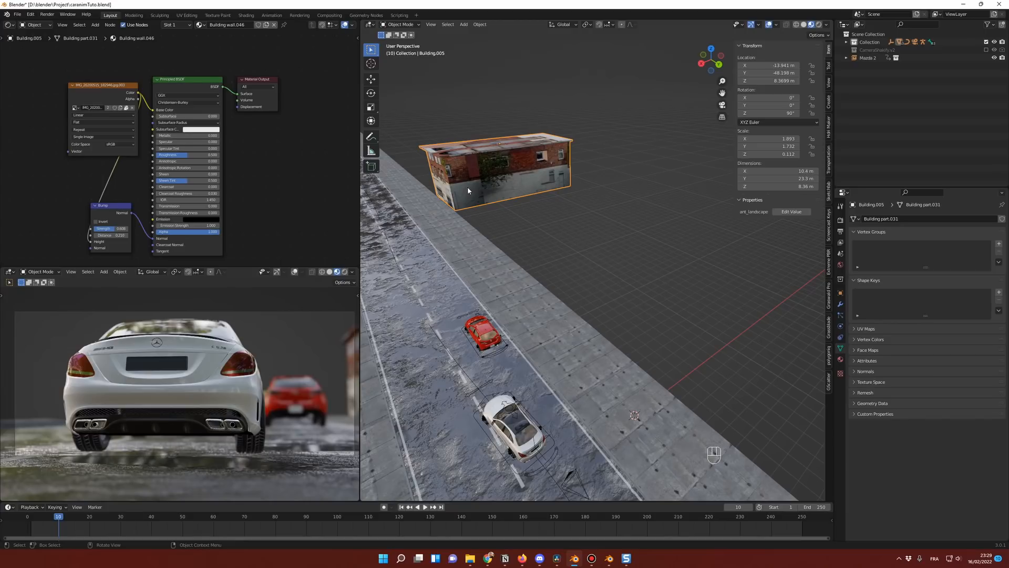
{"action": "key", "text": "m"}
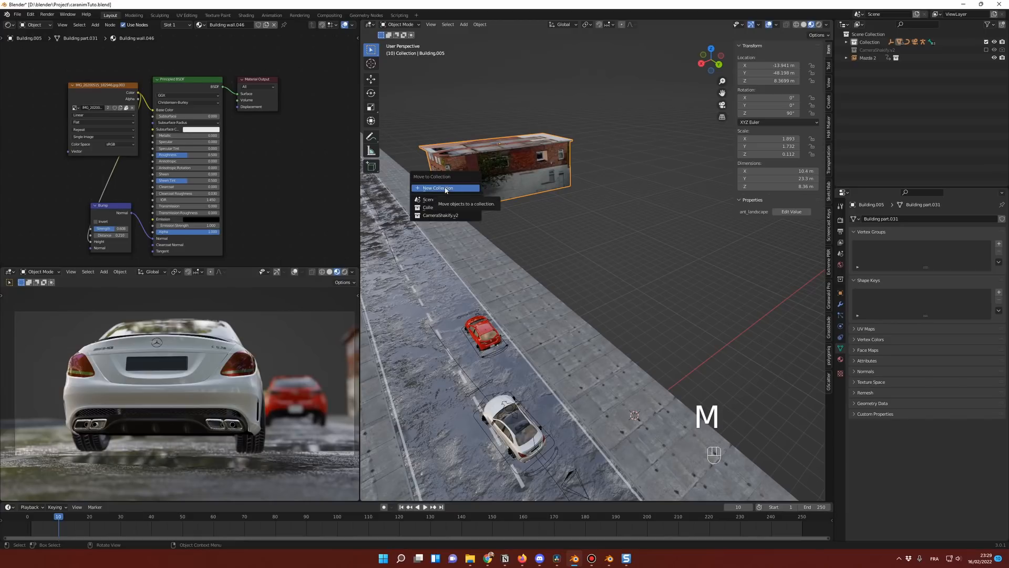
{"action": "left_click", "coordinate": [444, 188]}
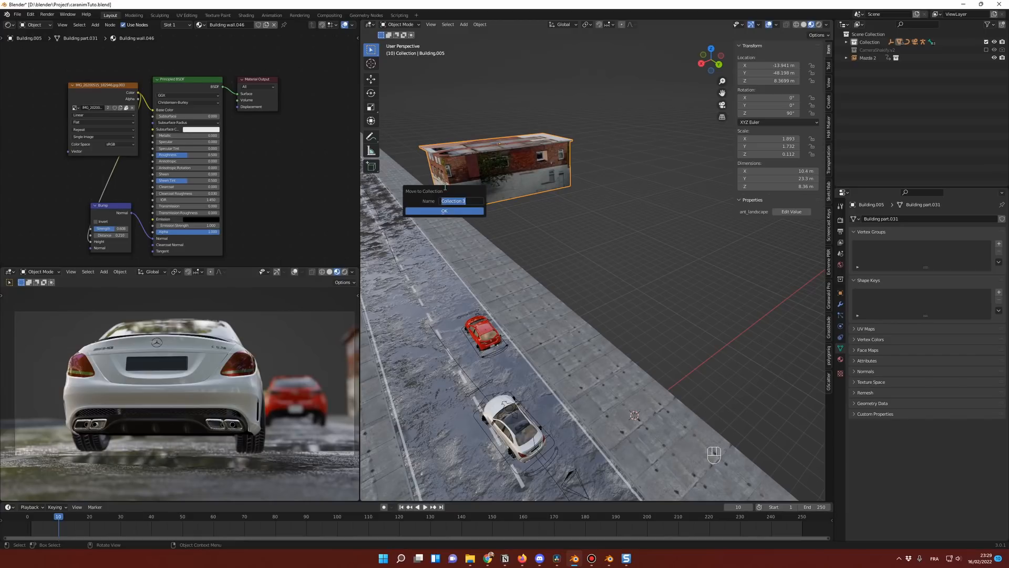
{"action": "type", "text": "right side"}
{"action": "left_click", "coordinate": [444, 211]}
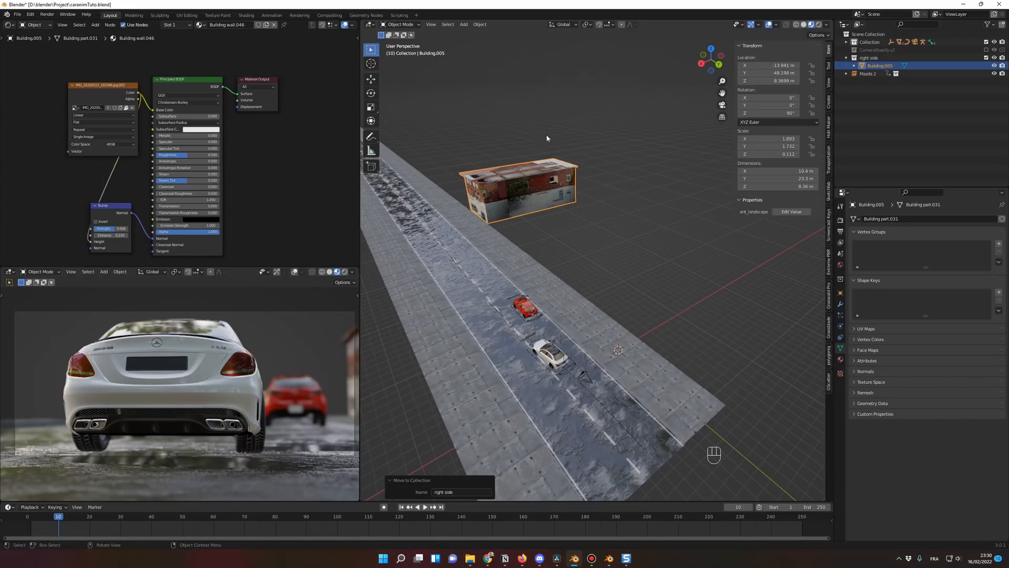
{"action": "middle_click_drag", "start_coordinate": [541, 163], "coordinate": [562, 168]}
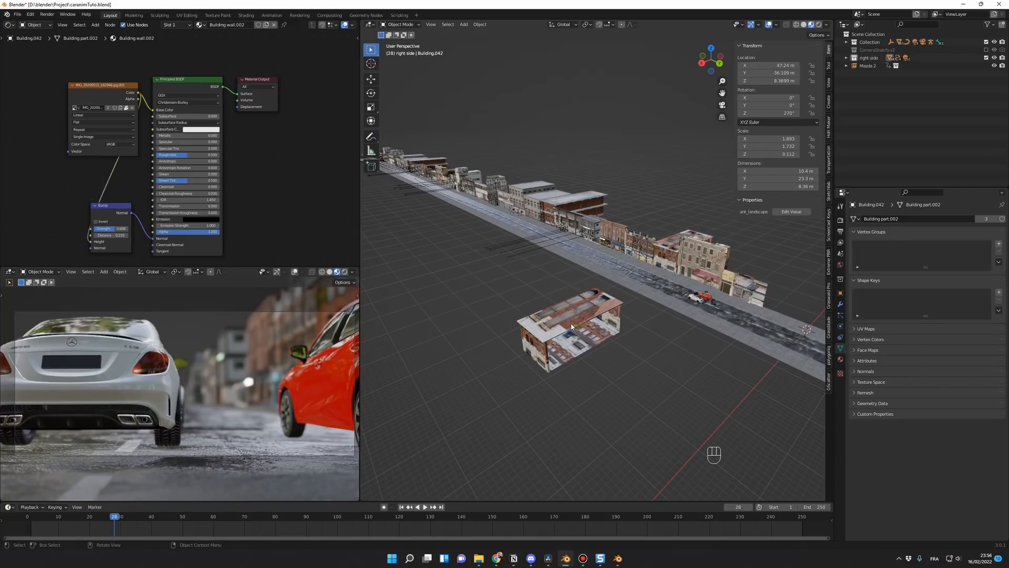
Step: Start a linked duplicate of the loose brick building beside the road, constrained to the ground plane
{"action": "left_click", "coordinate": [560, 328]}
{"action": "key", "text": "alt+d"}
{"action": "key", "text": "shift+z"}
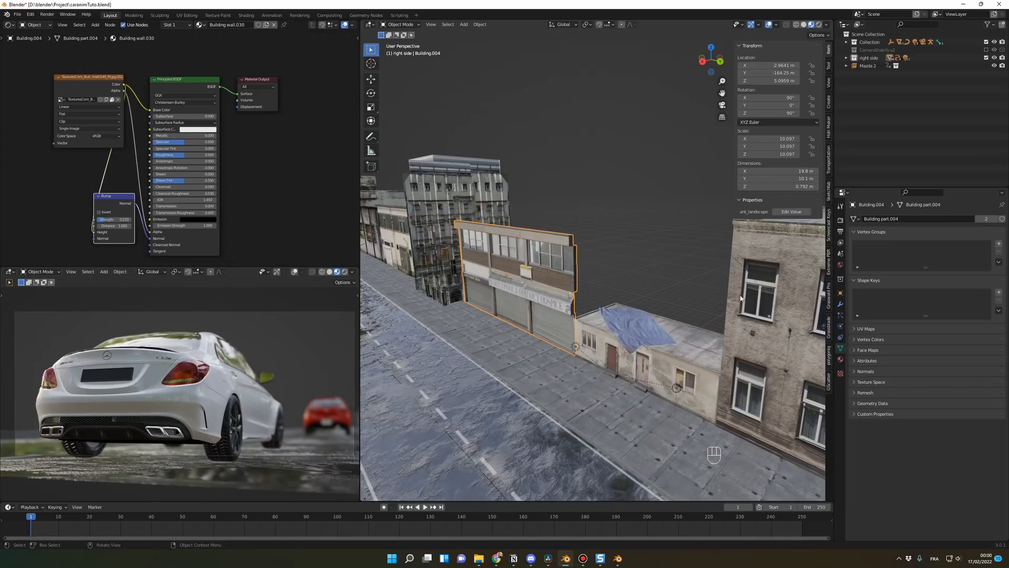
Step: Try placing a linked copy of the beige apartment building behind the small house, raised about 2.66 m and adjusted along X
{"action": "scroll", "coordinate": [705, 326], "scroll_direction": "down", "scroll_amount": 2}
{"action": "mouse_move", "coordinate": [705, 326]}
{"action": "middle_mouse_down"}
{"action": "mouse_move", "coordinate": [695, 327]}
{"action": "mouse_move", "coordinate": [708, 337]}
{"action": "middle_mouse_up"}
{"action": "left_click", "coordinate": [699, 328]}
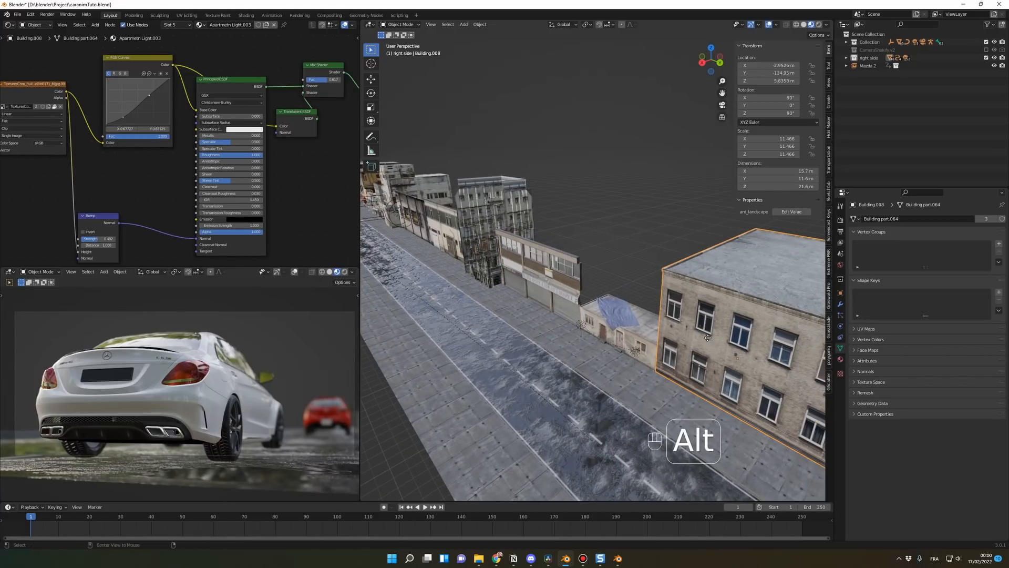
{"action": "key", "text": "alt+d"}
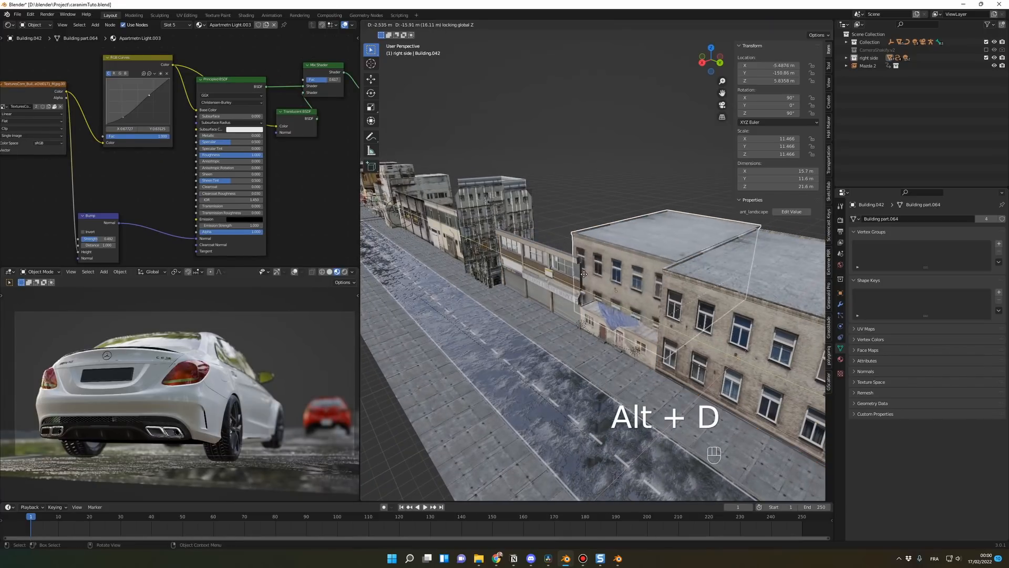
{"action": "left_click", "coordinate": [620, 303]}
{"action": "key", "text": "g"}
{"action": "left_click", "coordinate": [594, 243]}
{"action": "mouse_move", "coordinate": [652, 318]}
{"action": "middle_mouse_down"}
{"action": "mouse_move", "coordinate": [707, 320]}
{"action": "mouse_move", "coordinate": [631, 318]}
{"action": "middle_mouse_up"}
{"action": "key", "text": "g"}
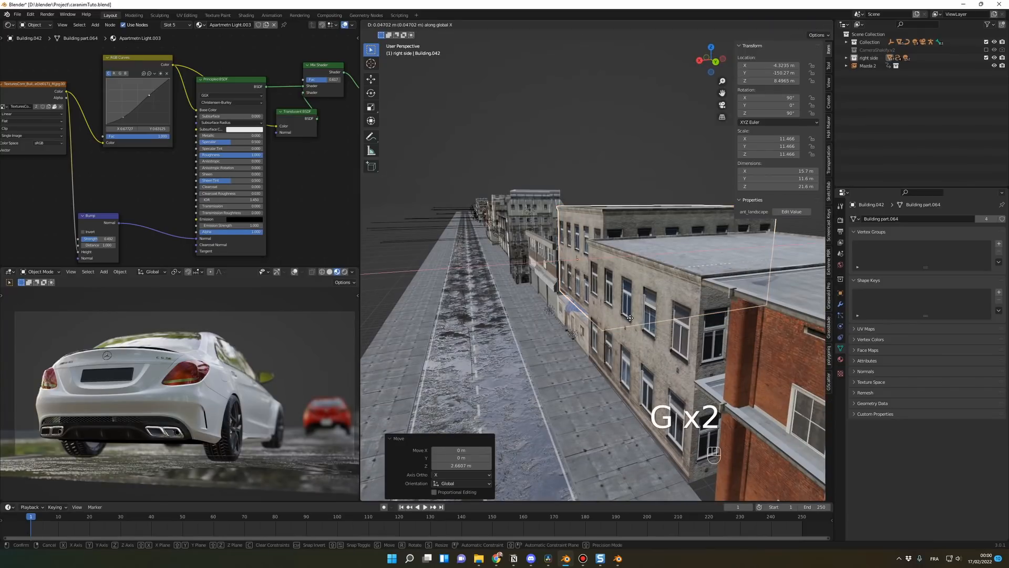
{"action": "left_click", "coordinate": [624, 321]}
{"action": "left_click", "coordinate": [627, 181]}
{"action": "middle_click_drag", "start_coordinate": [616, 295], "coordinate": [678, 288]}
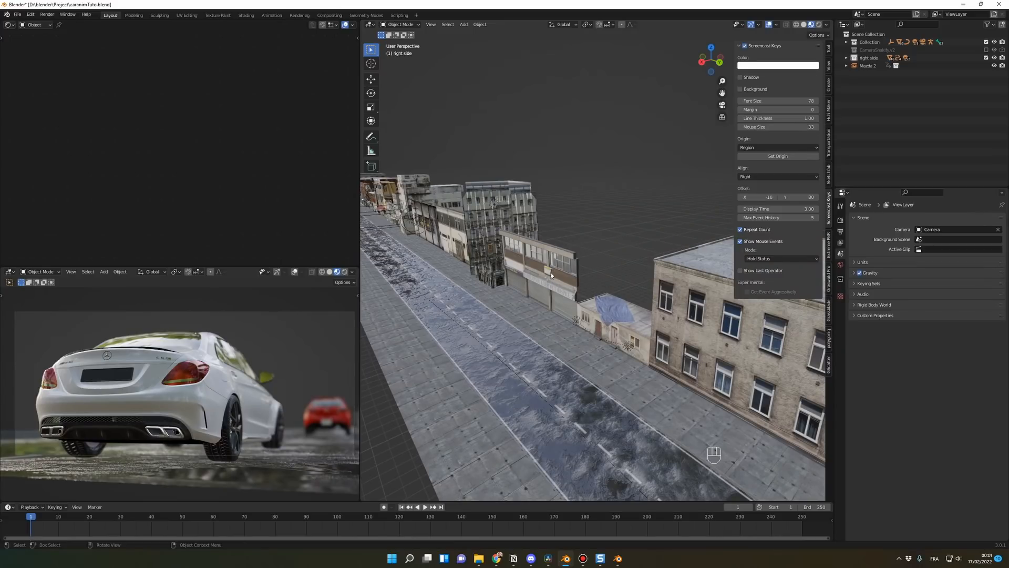
Step: Stack a linked copy of the hospice shopfront facade directly above the original along Z
{"action": "scroll", "coordinate": [555, 263], "scroll_direction": "up", "scroll_amount": 1}
{"action": "left_click", "coordinate": [549, 285]}
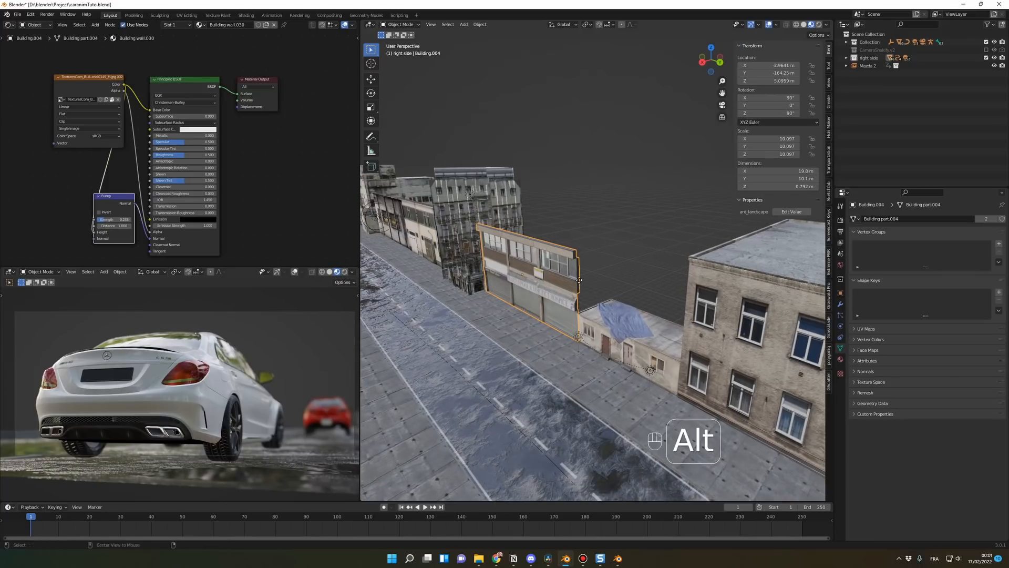
{"action": "key", "text": "alt+d"}
{"action": "key", "text": "z"}
{"action": "left_click", "coordinate": [587, 207]}
Step: Place another linked copy of the shopfront facade about 13.3 m further along Y and raise it above the small house
{"action": "middle_click_drag", "start_coordinate": [657, 256], "coordinate": [688, 258]}
{"action": "left_click", "coordinate": [571, 287]}
{"action": "key", "text": "alt+d"}
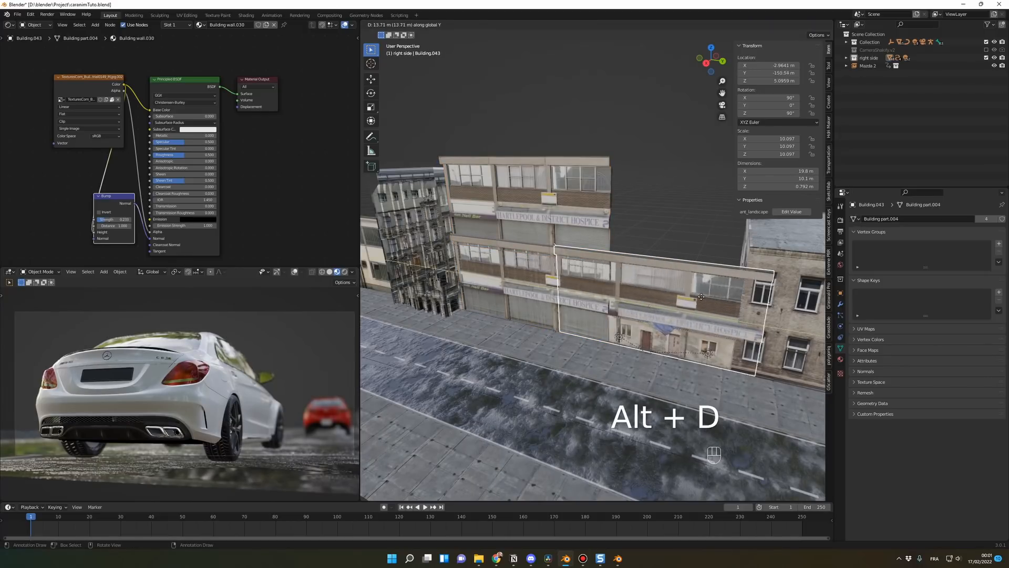
{"action": "left_click", "coordinate": [690, 295]}
{"action": "key", "text": "g"}
{"action": "key", "text": "z"}
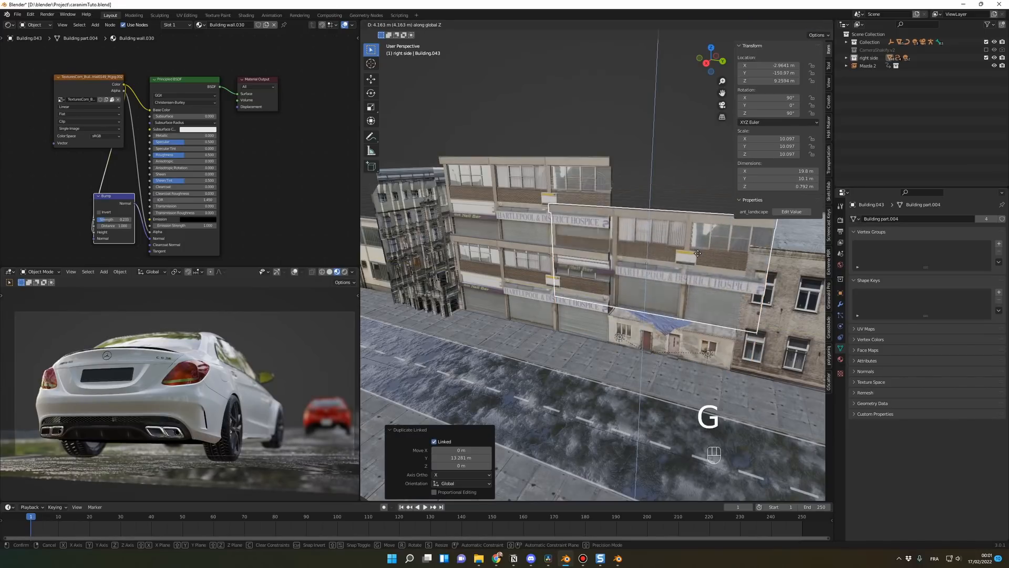
{"action": "left_click", "coordinate": [699, 266]}
{"action": "middle_click_drag", "start_coordinate": [699, 266], "coordinate": [682, 278]}
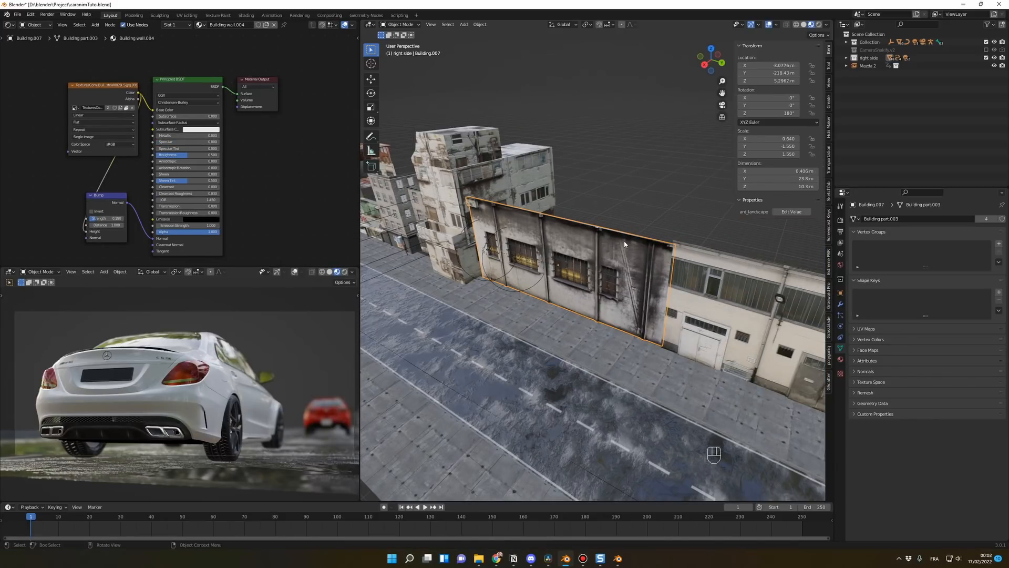
Step: Duplicate the long-roofed red-brick building as a linked copy and raise it along Z above the original
{"action": "scroll", "coordinate": [629, 265], "scroll_direction": "up", "scroll_amount": 1}
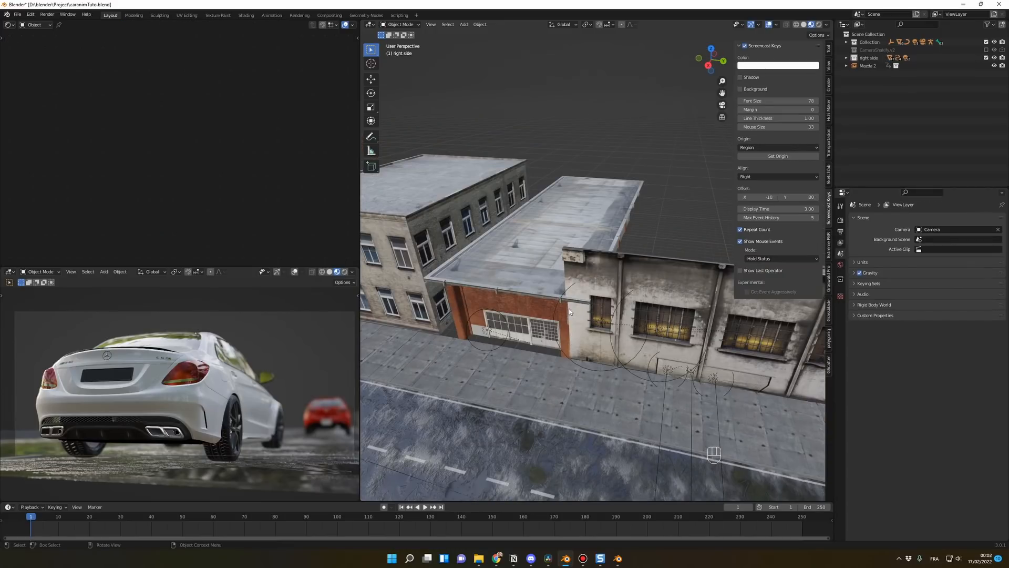
{"action": "left_click", "coordinate": [537, 274]}
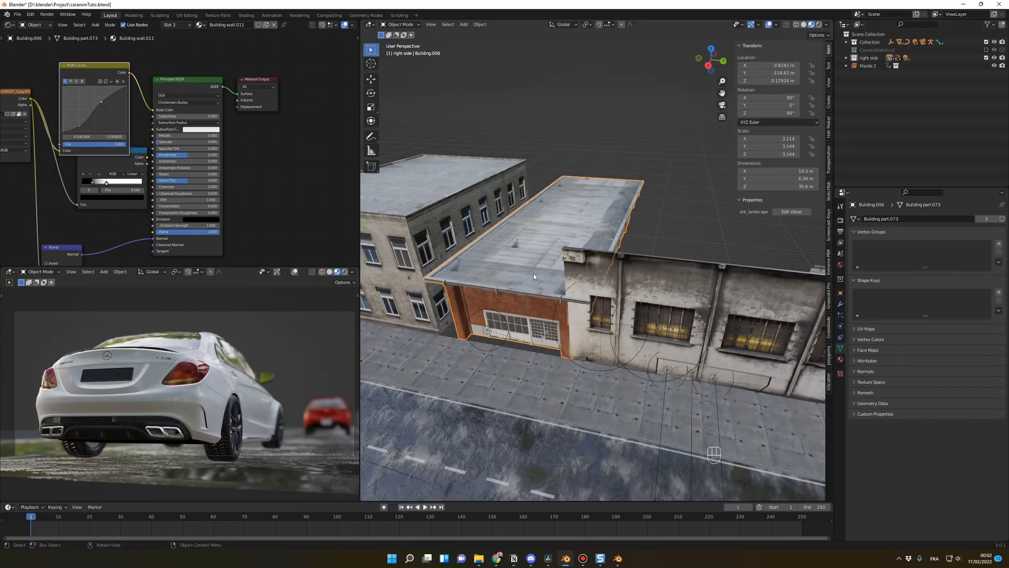
{"action": "key", "text": "alt+d"}
{"action": "key", "text": "z"}
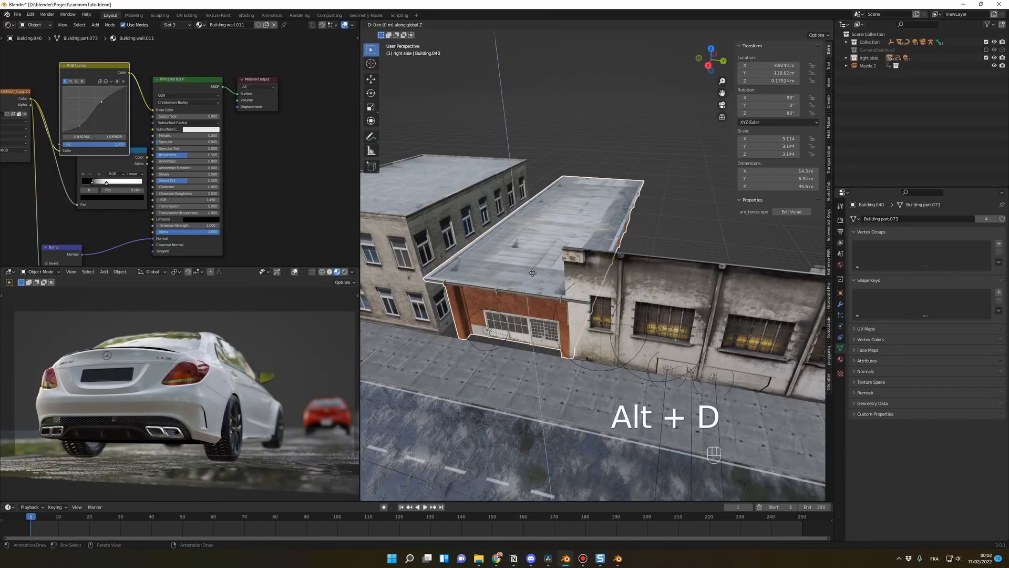
{"action": "left_click", "coordinate": [548, 218]}
{"action": "left_click", "coordinate": [676, 216]}
{"action": "middle_click_drag", "start_coordinate": [669, 258], "coordinate": [654, 235]}
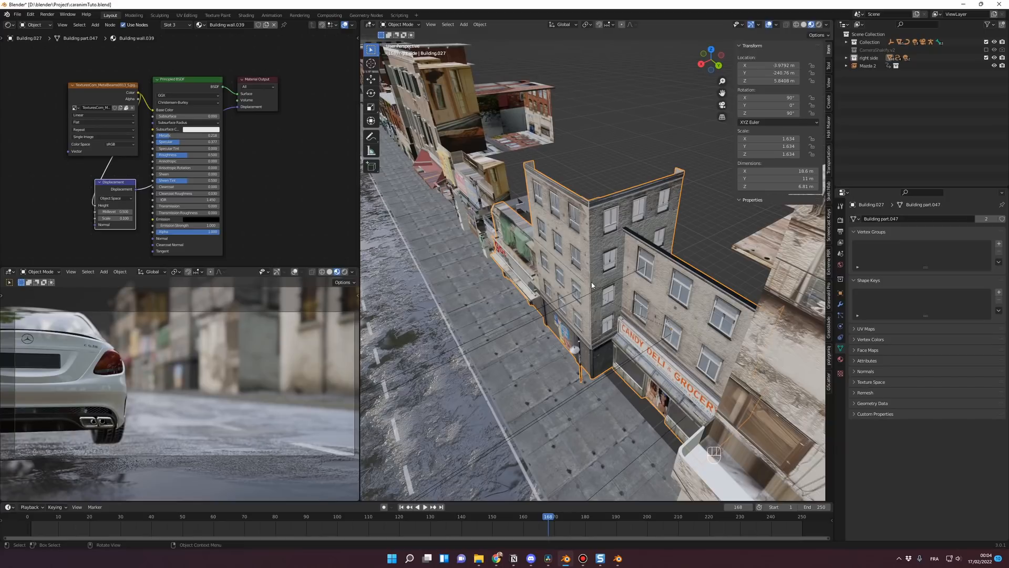
Step: Move the Candy Deli Grocery building back from the sidewalk along X to about -2.92 m
{"action": "key", "text": "g"}
{"action": "key", "text": "x"}
{"action": "left_click", "coordinate": [566, 349]}
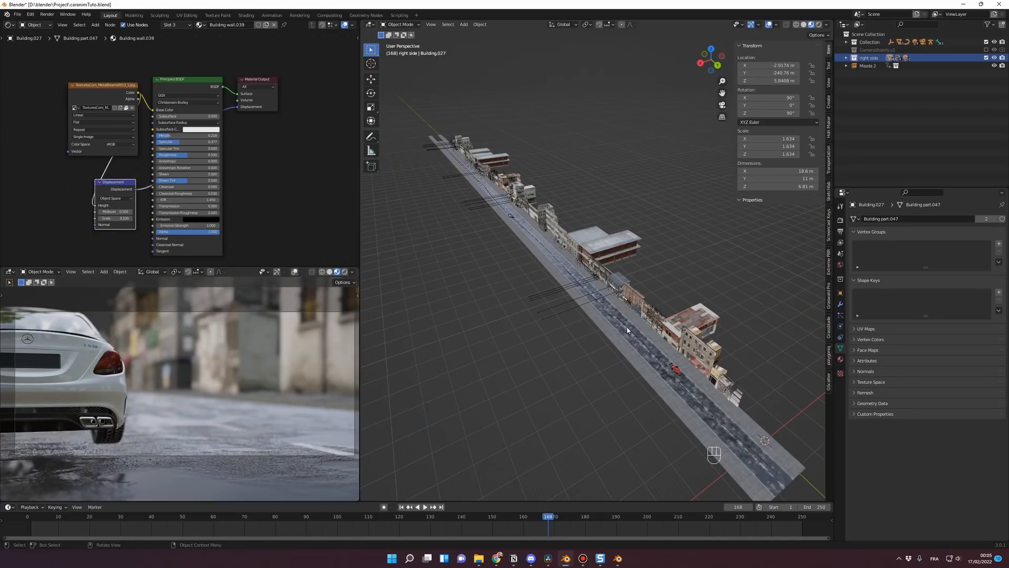
Step: Select all objects of the right side collection and move linked duplicates of them along X to the opposite side of the road
{"action": "right_click", "coordinate": [869, 59]}
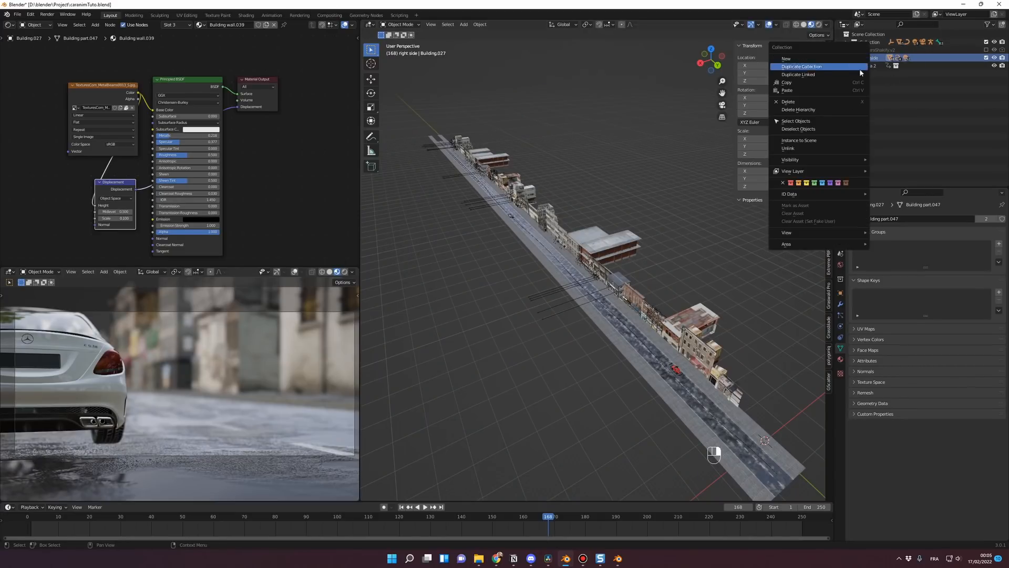
{"action": "left_click", "coordinate": [796, 121]}
{"action": "middle_click_drag", "start_coordinate": [692, 257], "coordinate": [690, 258]}
{"action": "key", "text": "alt+d"}
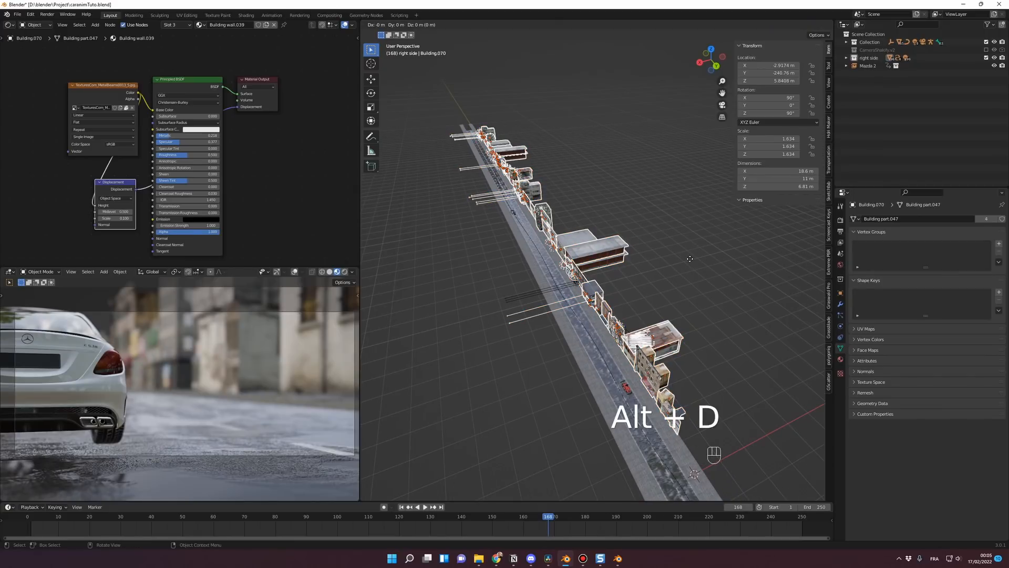
{"action": "key", "text": "x"}
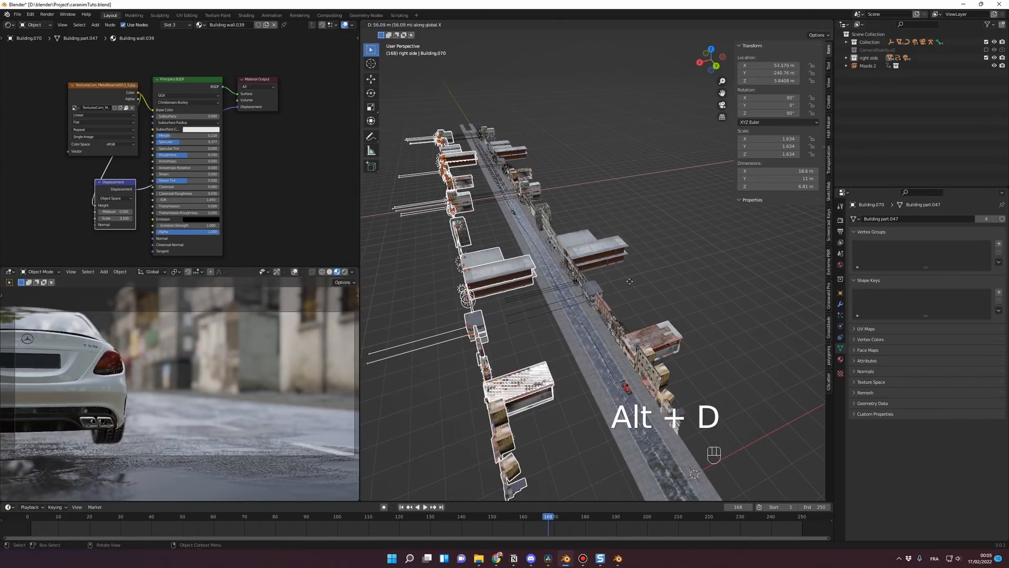
{"action": "left_click", "coordinate": [461, 244]}
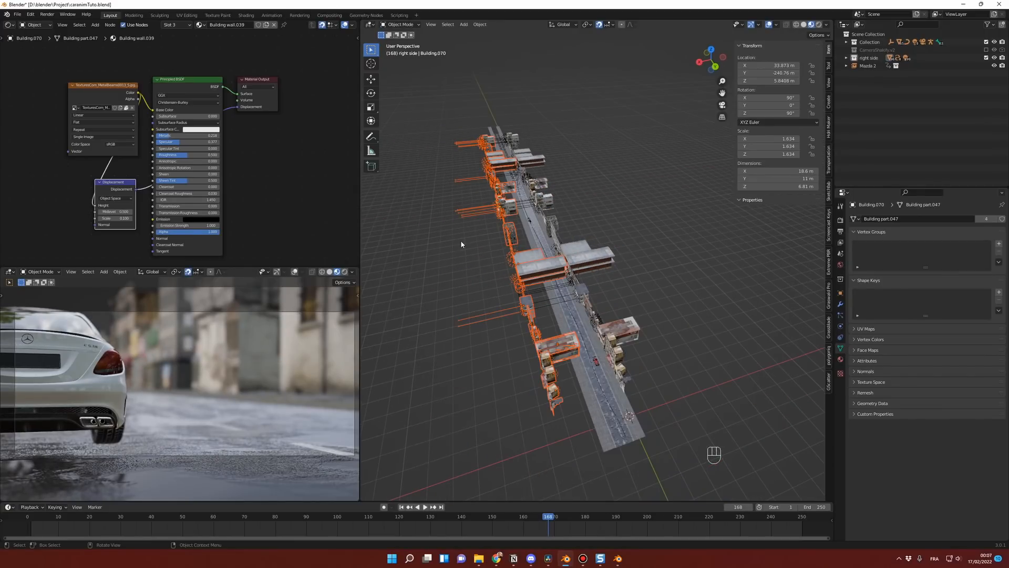
Step: Parent the duplicated buildings to Building.070 with Object (Keep Transform) and change its Z rotation to turn the row towards the road
{"action": "key", "text": "ctrl+p"}
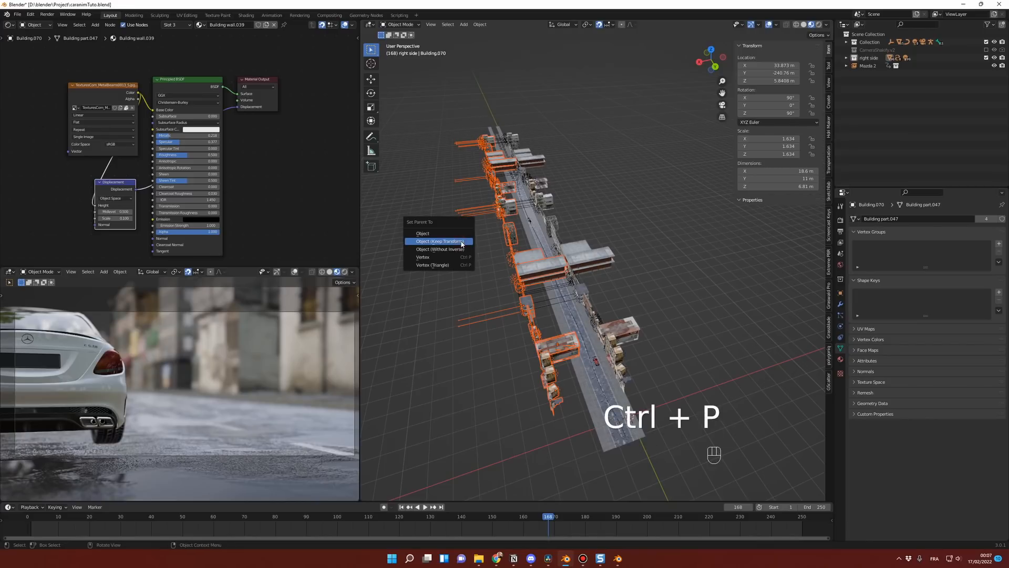
{"action": "left_click", "coordinate": [461, 242]}
{"action": "left_click", "coordinate": [769, 113]}
{"action": "key", "text": "BackSpace"}
{"action": "key", "text": "Return"}
{"action": "middle_click_drag", "start_coordinate": [639, 194], "coordinate": [584, 279]}
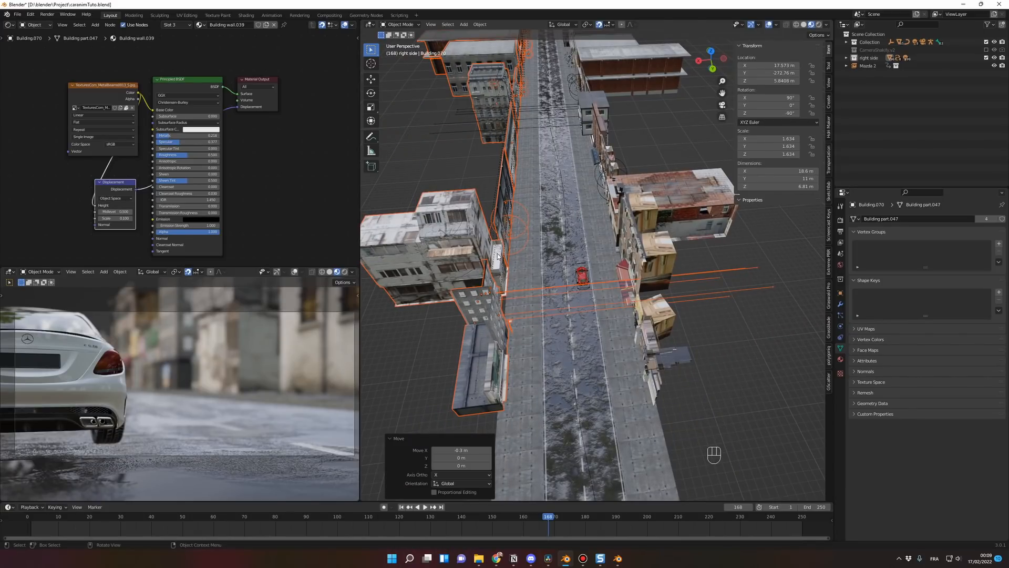
Step: Move the duplicated row's parent building into a new collection named "left side"
{"action": "key", "text": "m"}
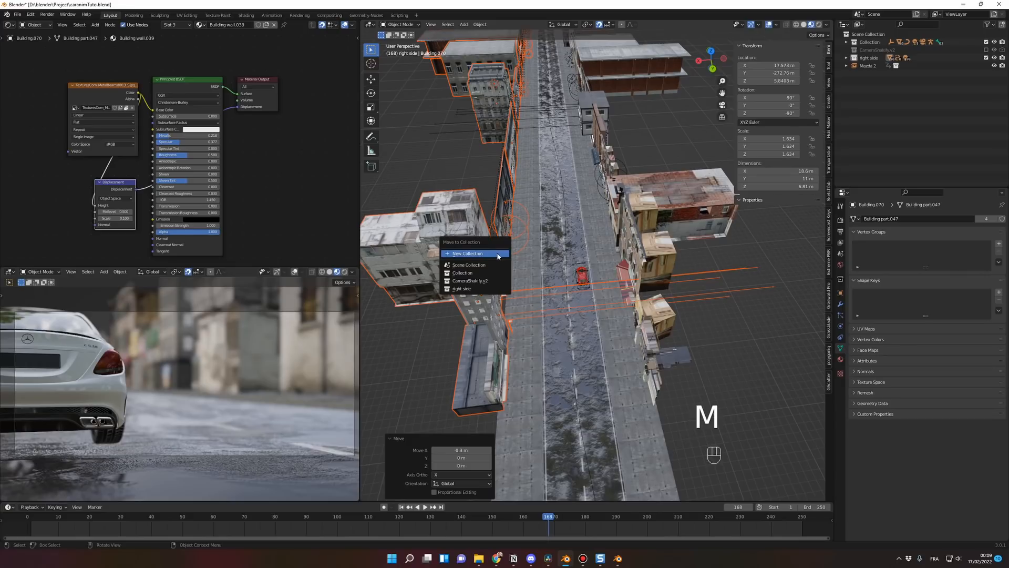
{"action": "left_click", "coordinate": [497, 254]}
{"action": "type", "text": "left"}
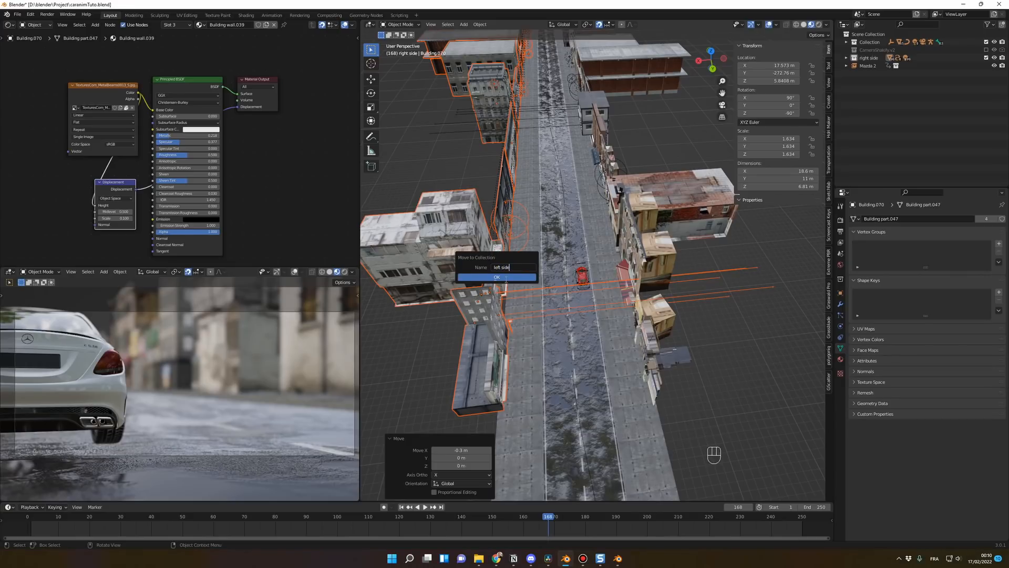
{"action": "type", "text": " side"}
{"action": "left_click", "coordinate": [504, 277]}
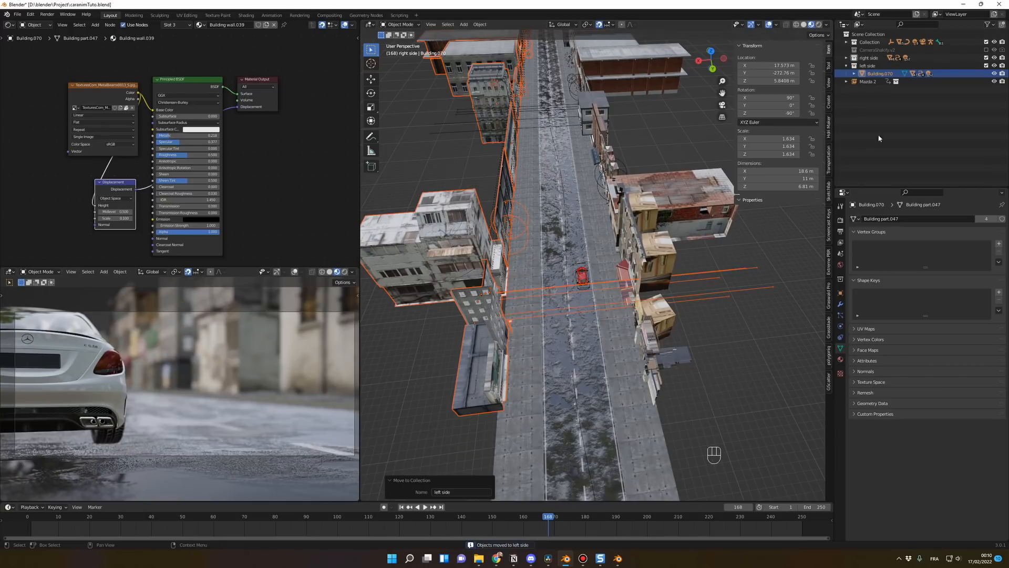
Step: Toggle the visibility of the right side and left side collections off and on to check which buildings each one holds
{"action": "left_click", "coordinate": [994, 58]}
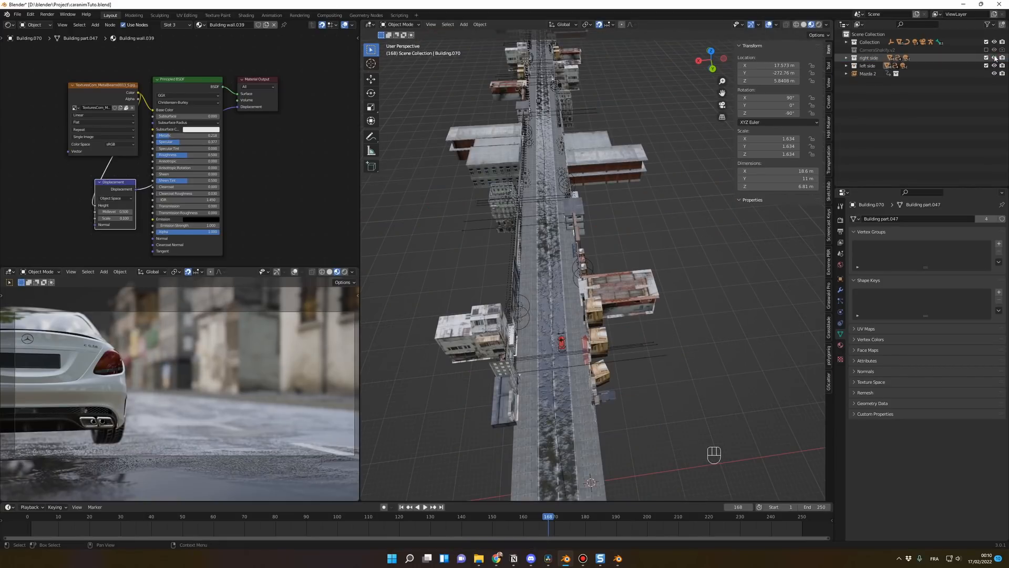
{"action": "left_click", "coordinate": [995, 58]}
{"action": "left_click", "coordinate": [995, 57]}
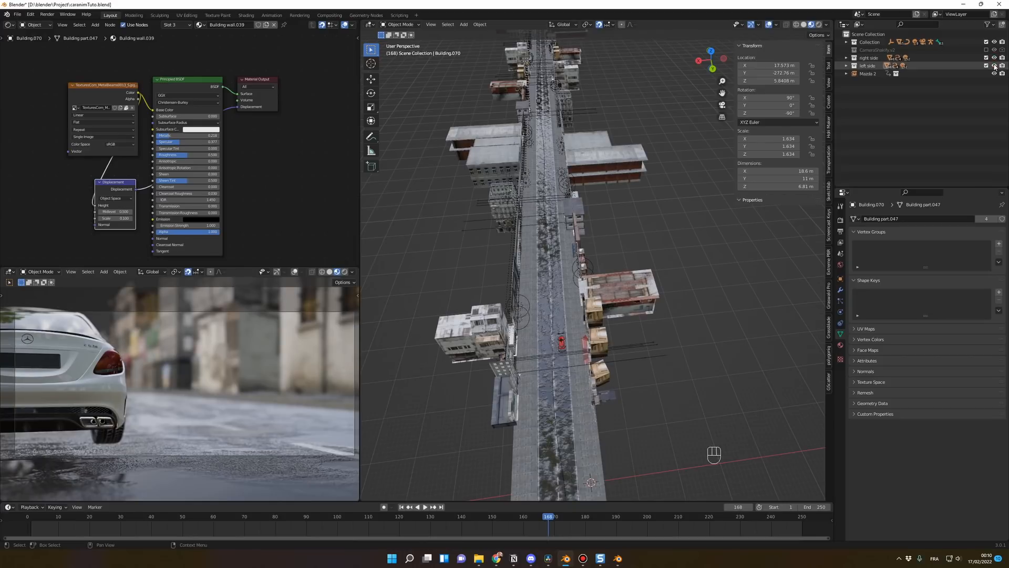
{"action": "left_click", "coordinate": [995, 66]}
{"action": "left_click", "coordinate": [995, 66]}
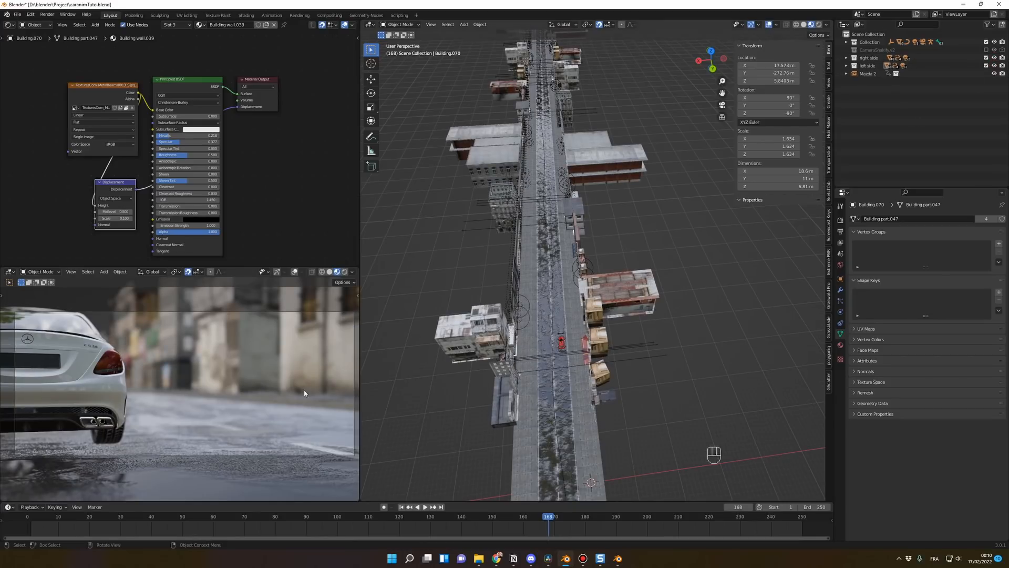
Step: Play the animation from the start of the timeline to review the street in the camera view
{"action": "left_click", "coordinate": [33, 520]}
{"action": "key", "text": "space"}
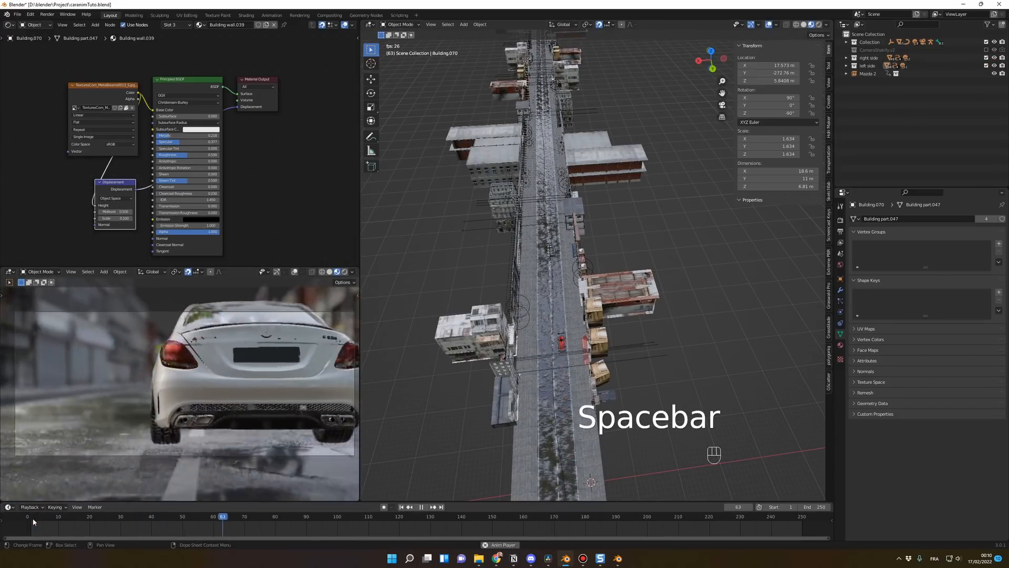
{"action": "key", "text": "Escape"}
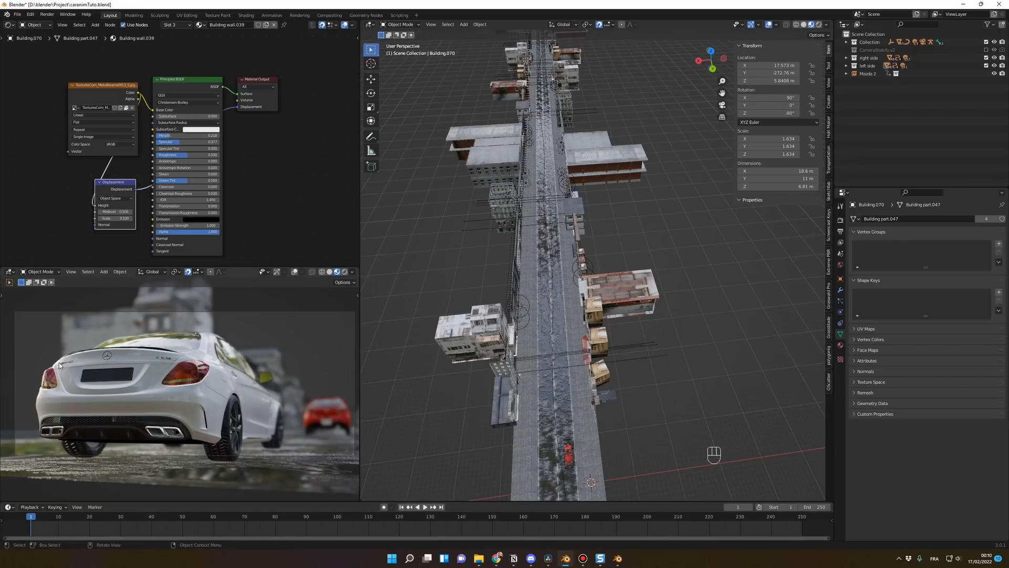
Step: Select all objects of the left side collection and move them 14 m along Y
{"action": "right_click", "coordinate": [868, 66]}
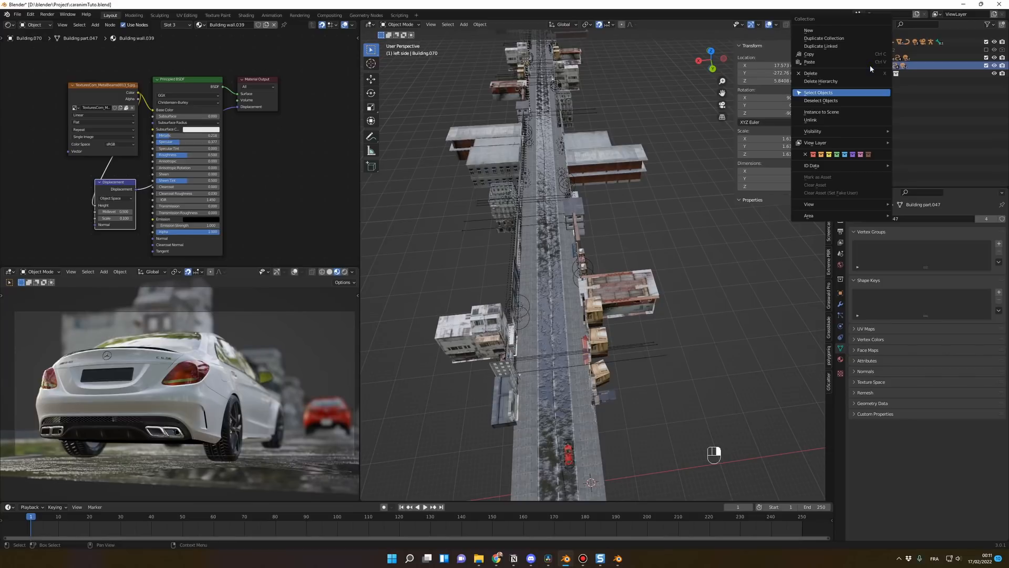
{"action": "left_click", "coordinate": [839, 97]}
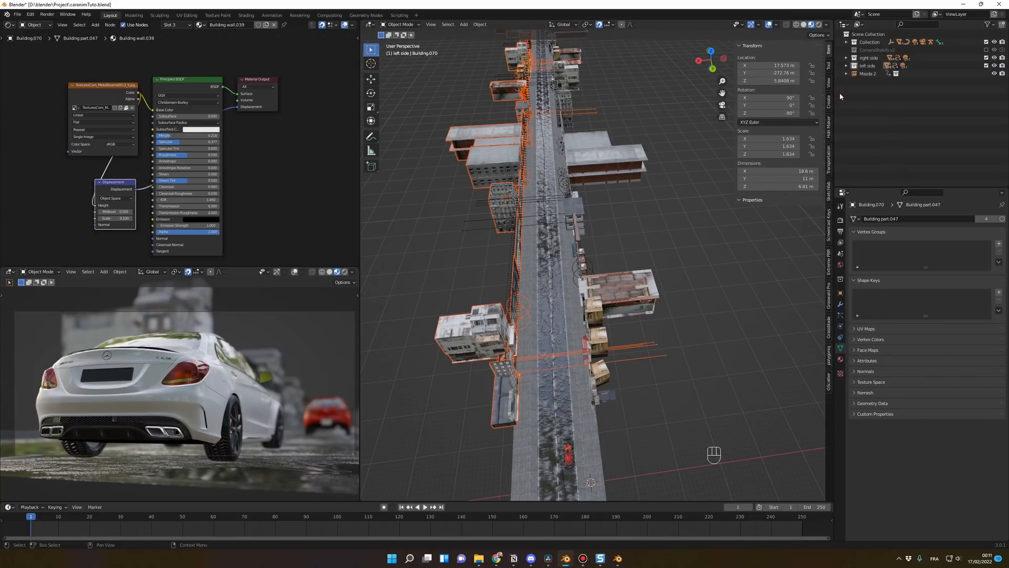
{"action": "key", "text": "g"}
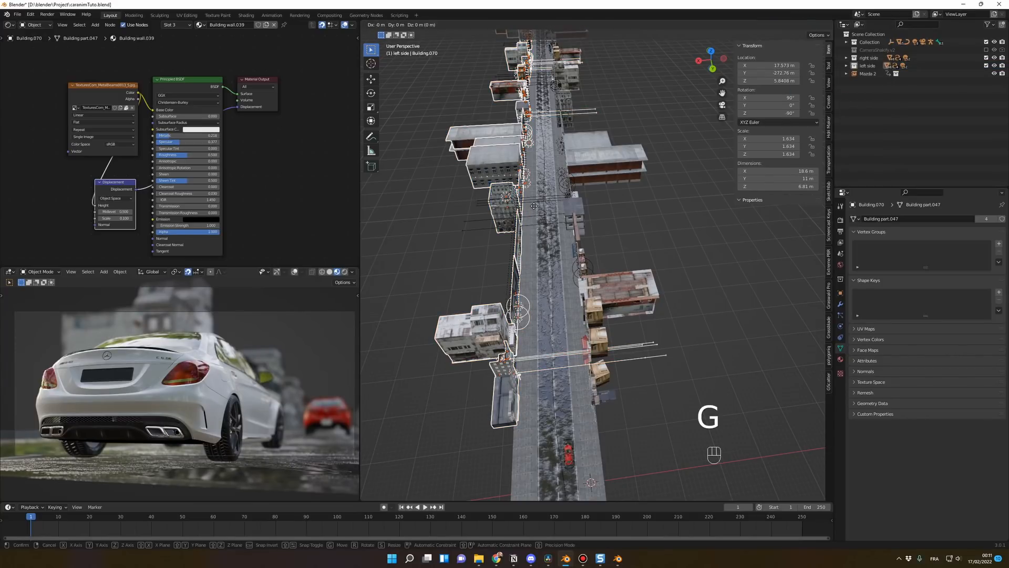
{"action": "key", "text": "y"}
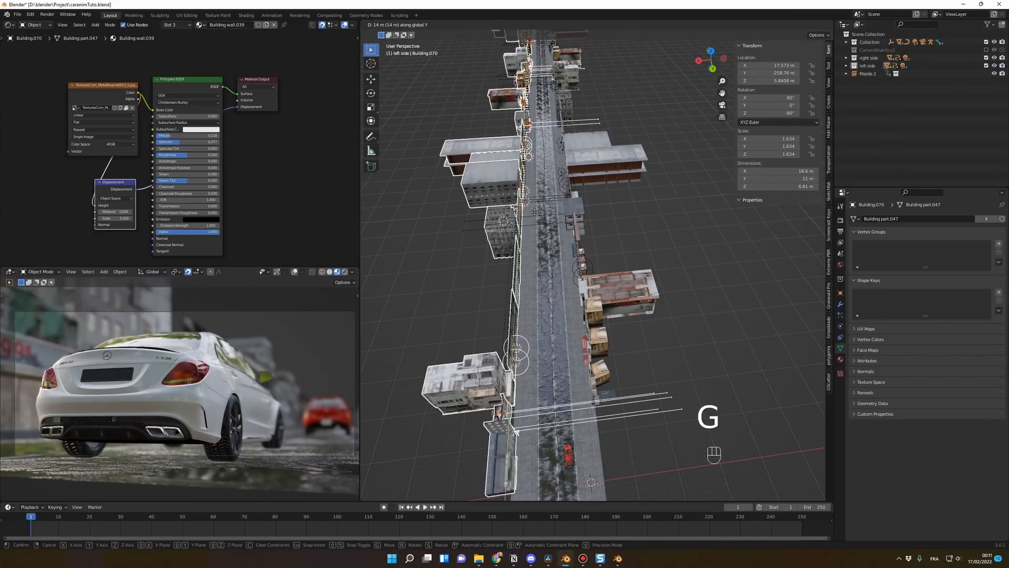
{"action": "left_click", "coordinate": [535, 213]}
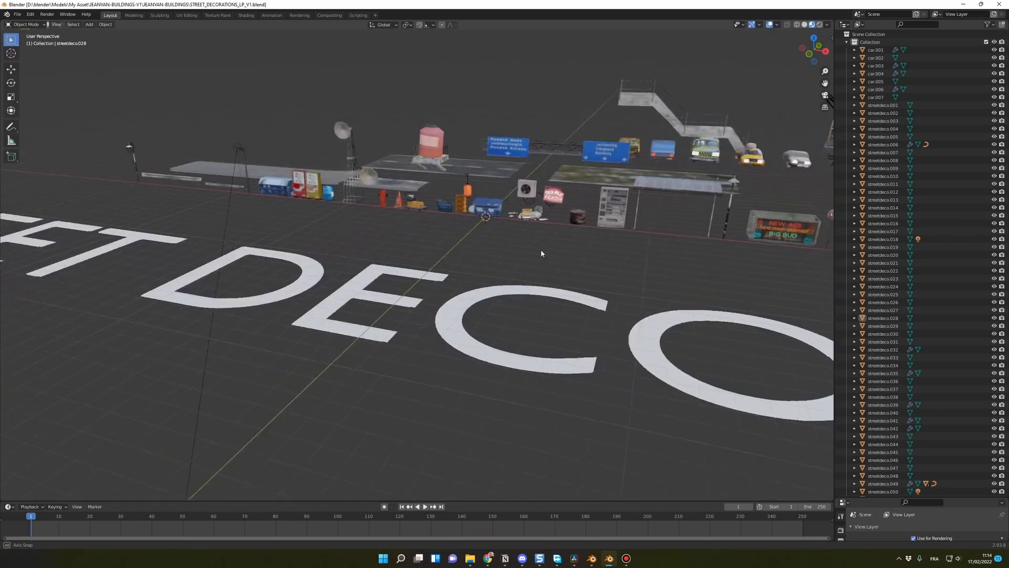
{"action": "middle_click_drag", "start_coordinate": [541, 252], "coordinate": [489, 255]}
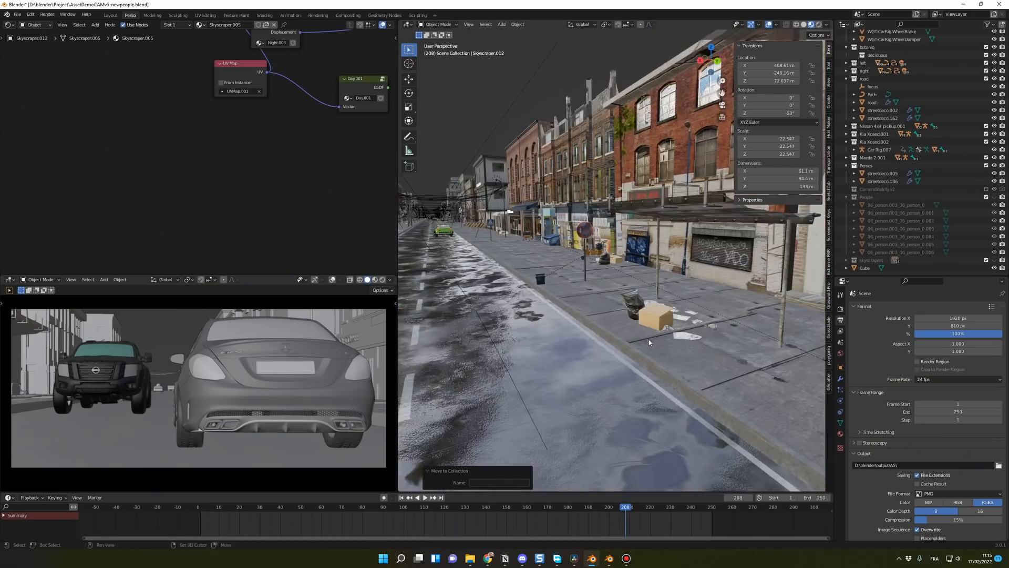
Step: Examine the street props on the sidewalk of the AssetDemoCAMv5-newpeople scene, including the boxes, traffic cones and construction fence
{"action": "middle_click_drag", "start_coordinate": [653, 330], "coordinate": [666, 349]}
{"action": "left_click", "coordinate": [591, 295]}
{"action": "key", "text": "KP_Decimal"}
{"action": "scroll", "coordinate": [591, 295], "scroll_direction": "down", "scroll_amount": 8}
{"action": "mouse_move", "coordinate": [591, 314]}
{"action": "middle_mouse_down"}
{"action": "mouse_move", "coordinate": [620, 306]}
{"action": "mouse_move", "coordinate": [542, 298]}
{"action": "mouse_move", "coordinate": [531, 295]}
{"action": "mouse_move", "coordinate": [578, 294]}
{"action": "mouse_move", "coordinate": [558, 300]}
{"action": "mouse_move", "coordinate": [513, 278]}
{"action": "mouse_move", "coordinate": [568, 345]}
{"action": "mouse_move", "coordinate": [578, 337]}
{"action": "middle_mouse_up"}
{"action": "scroll", "coordinate": [531, 295], "scroll_direction": "down", "scroll_amount": 5}
{"action": "left_click", "coordinate": [531, 295]}
{"action": "left_click", "coordinate": [557, 284]}
{"action": "key", "text": "KP_Decimal"}
{"action": "scroll", "coordinate": [513, 278], "scroll_direction": "down", "scroll_amount": 4}
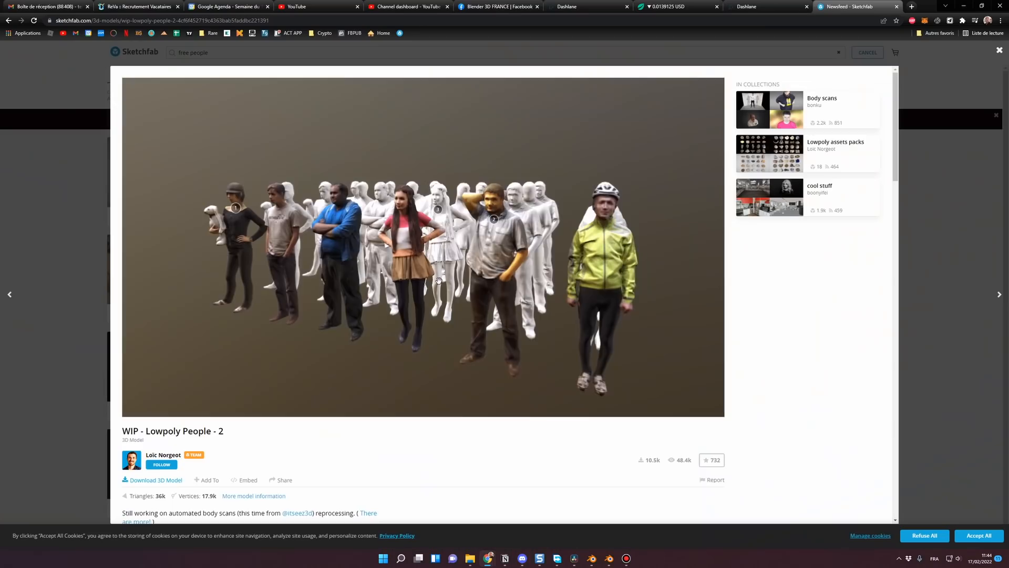
{"action": "left_click_drag", "start_coordinate": [438, 280], "coordinate": [534, 280]}
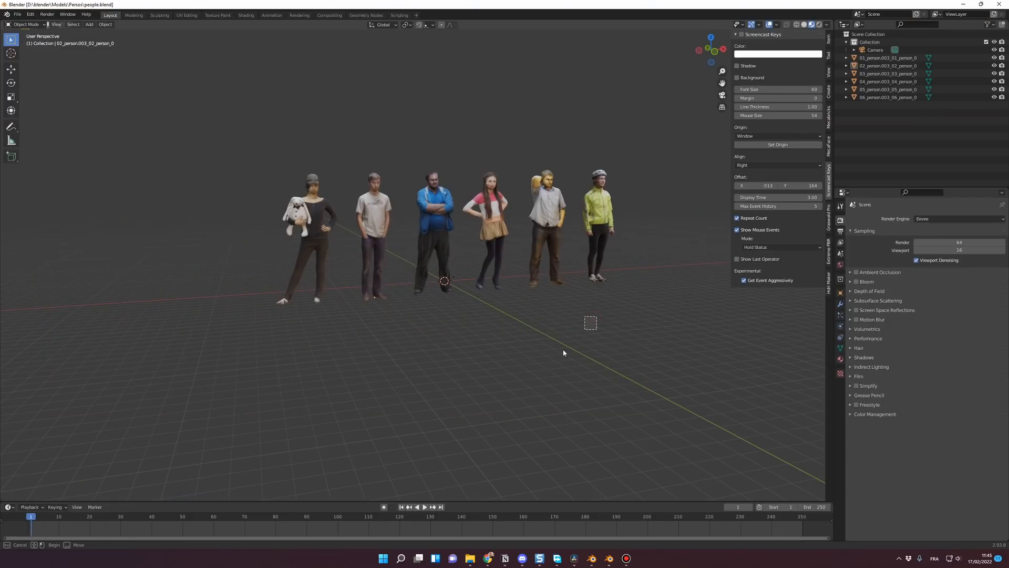
Step: Inspect the row of standing people models in people.blend from several angles
{"action": "scroll", "coordinate": [571, 342], "scroll_direction": "up", "scroll_amount": 2}
{"action": "middle_click_drag", "start_coordinate": [611, 327], "coordinate": [220, 325]}
{"action": "scroll", "coordinate": [287, 340], "scroll_direction": "down", "scroll_amount": 6}
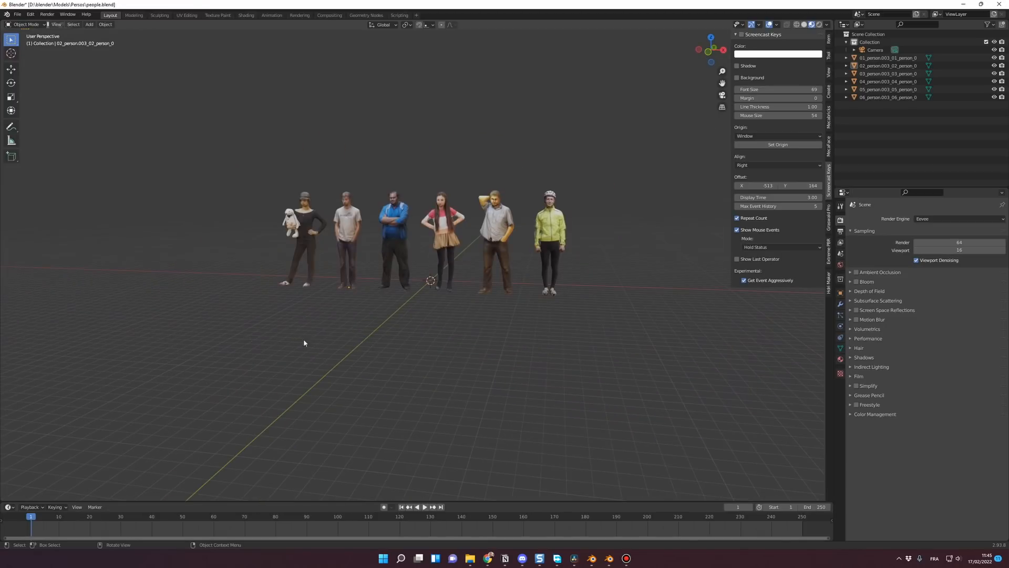
{"action": "scroll", "coordinate": [410, 341], "scroll_direction": "up", "scroll_amount": 5}
{"action": "middle_click_drag", "start_coordinate": [458, 343], "coordinate": [418, 337]}
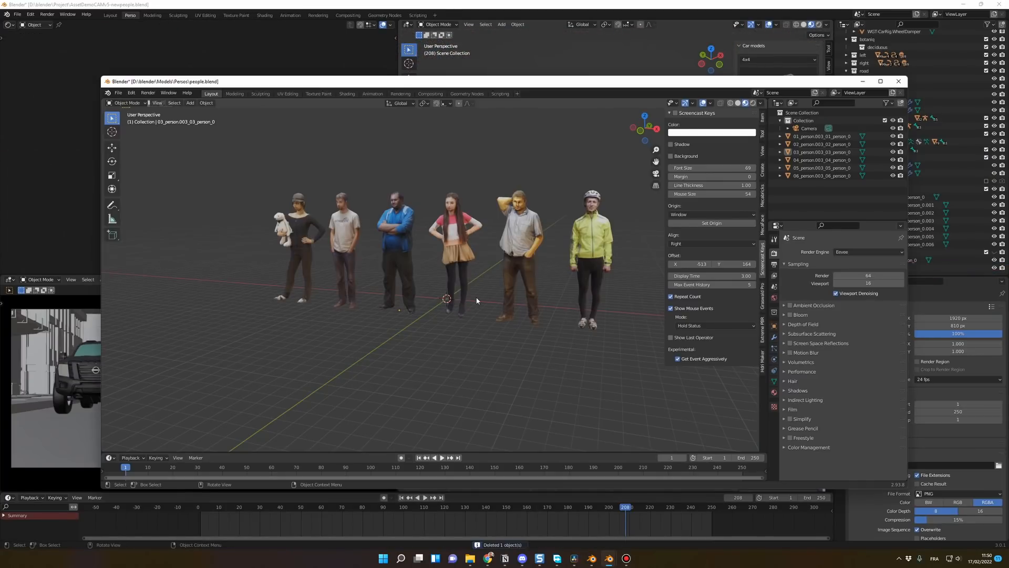
Step: Copy the man in the blue jacket from people.blend and paste him into the AssetDemoCAMv5-newpeople street scene
{"action": "left_click", "coordinate": [404, 224]}
{"action": "key", "text": "ctrl+c"}
{"action": "left_click", "coordinate": [607, 2]}
{"action": "key", "text": "ctrl+v"}
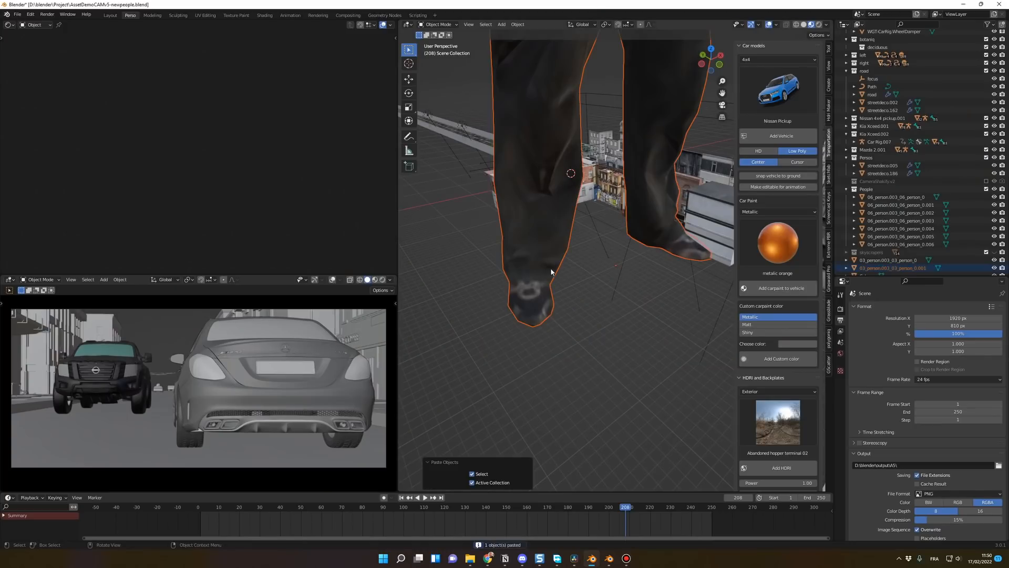
{"action": "key", "text": "KP_Decimal"}
{"action": "middle_click_drag", "start_coordinate": [543, 273], "coordinate": [640, 166]}
{"action": "left_click", "coordinate": [679, 158]}
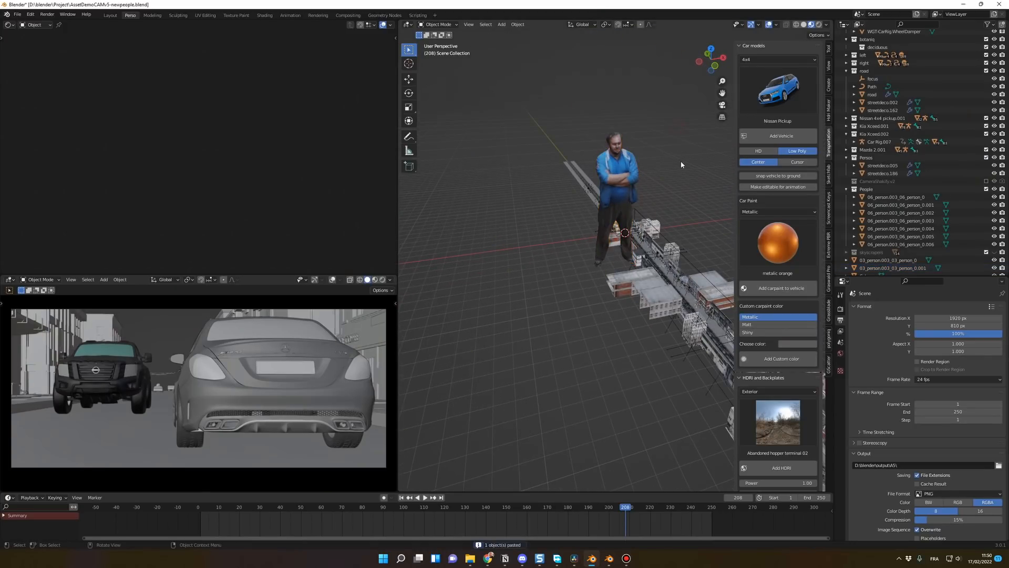
{"action": "middle_click_drag", "start_coordinate": [701, 205], "coordinate": [692, 190]}
Step: Select the oversized pasted man and set his X, Y and Z scale to 1
{"action": "left_click", "coordinate": [625, 174]}
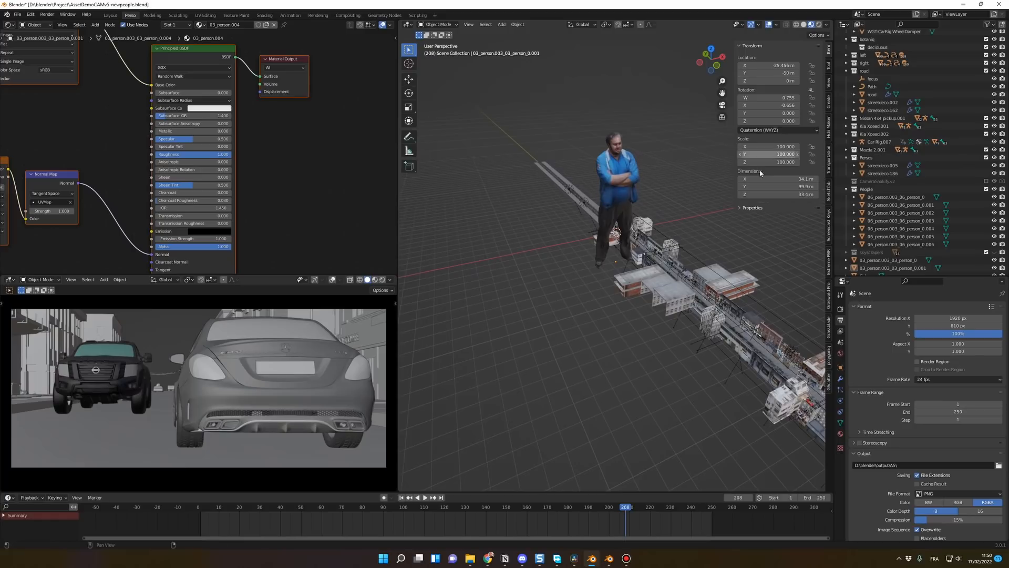
{"action": "left_click_drag", "start_coordinate": [770, 147], "coordinate": [770, 163]}
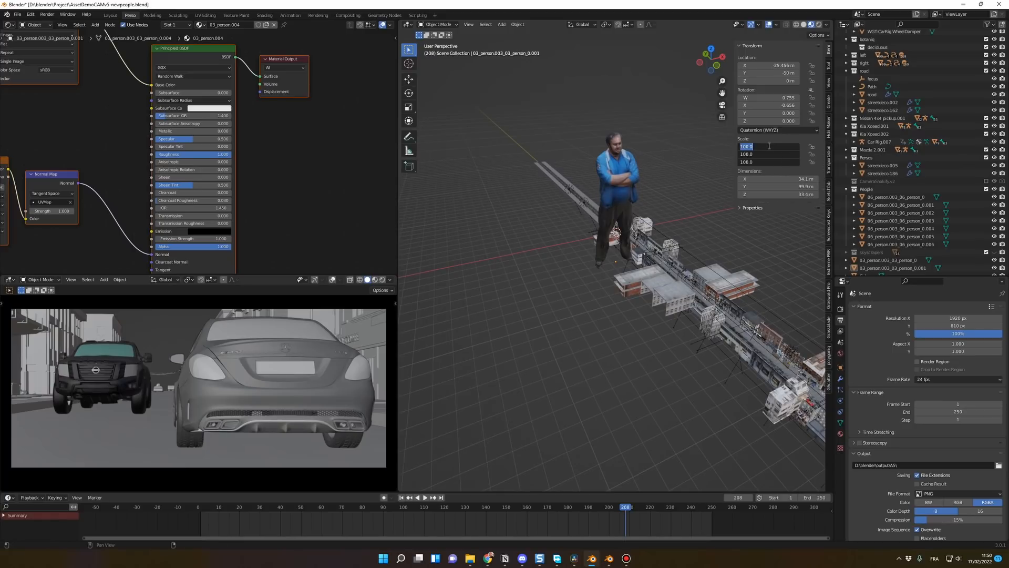
{"action": "type", "text": "1.8"}
{"action": "key", "text": "Return"}
{"action": "key", "text": "KP_Decimal"}
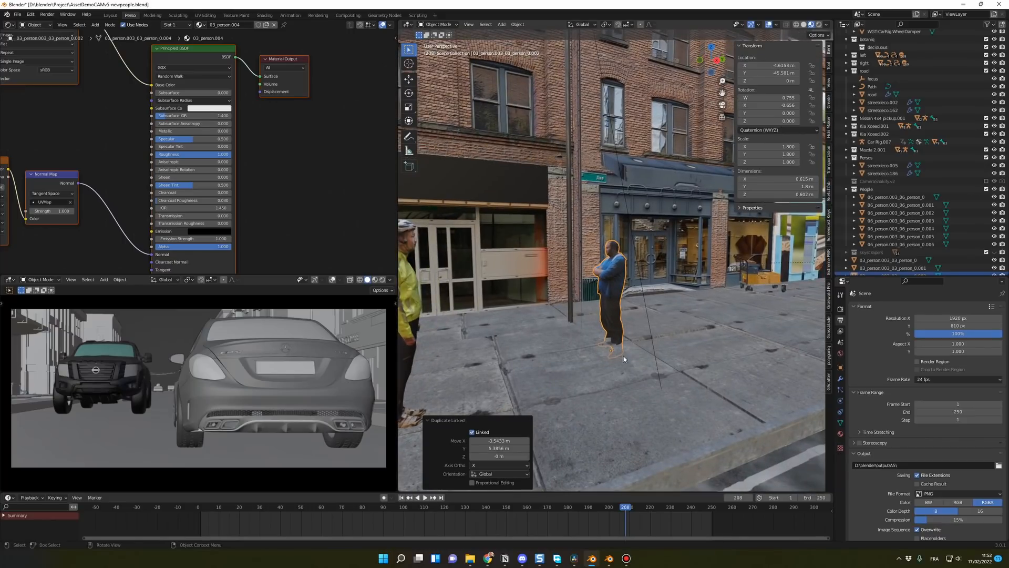
Step: Raise the linked duplicate of the man about 0.15 m along Z so his feet stand on the sidewalk
{"action": "key", "text": "g"}
{"action": "key", "text": "z"}
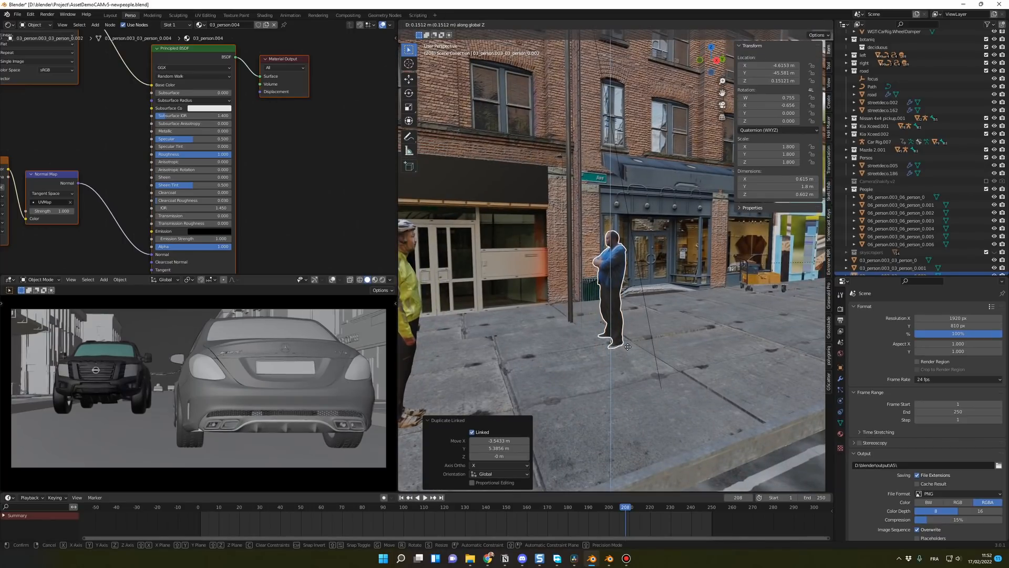
{"action": "left_click", "coordinate": [627, 346]}
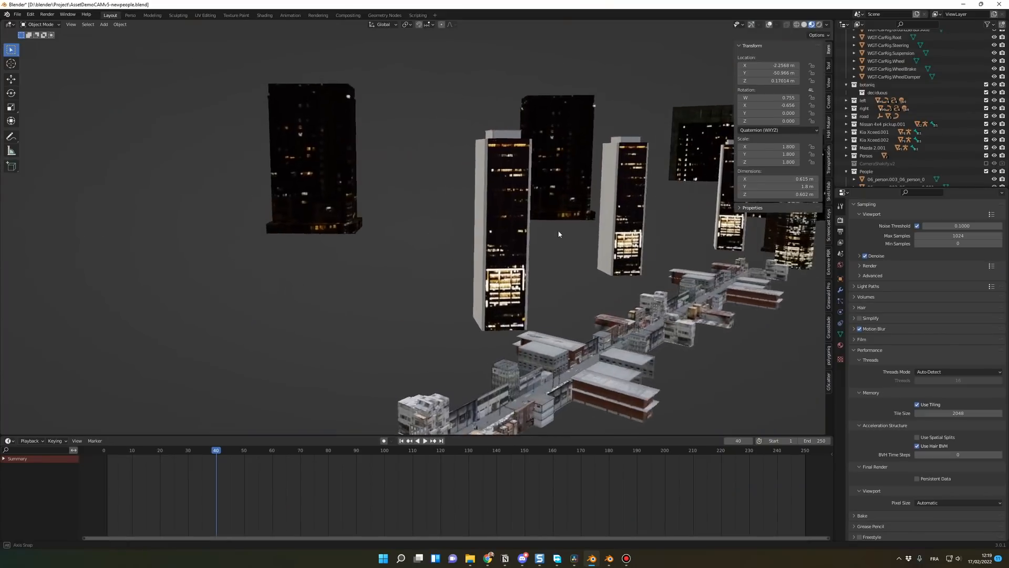
{"action": "middle_click_drag", "start_coordinate": [559, 234], "coordinate": [601, 229]}
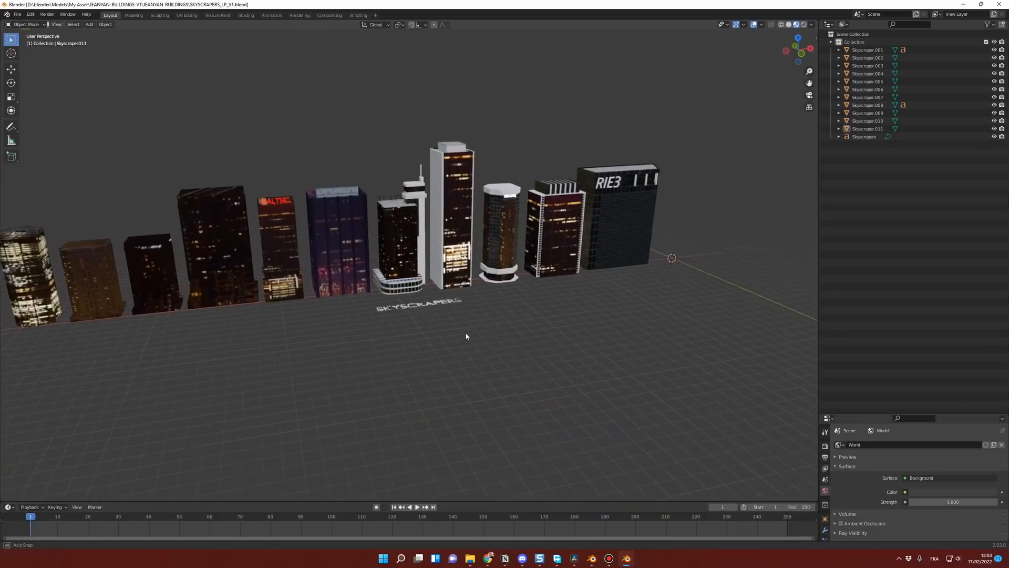
{"action": "middle_click_drag", "start_coordinate": [465, 332], "coordinate": [514, 321]}
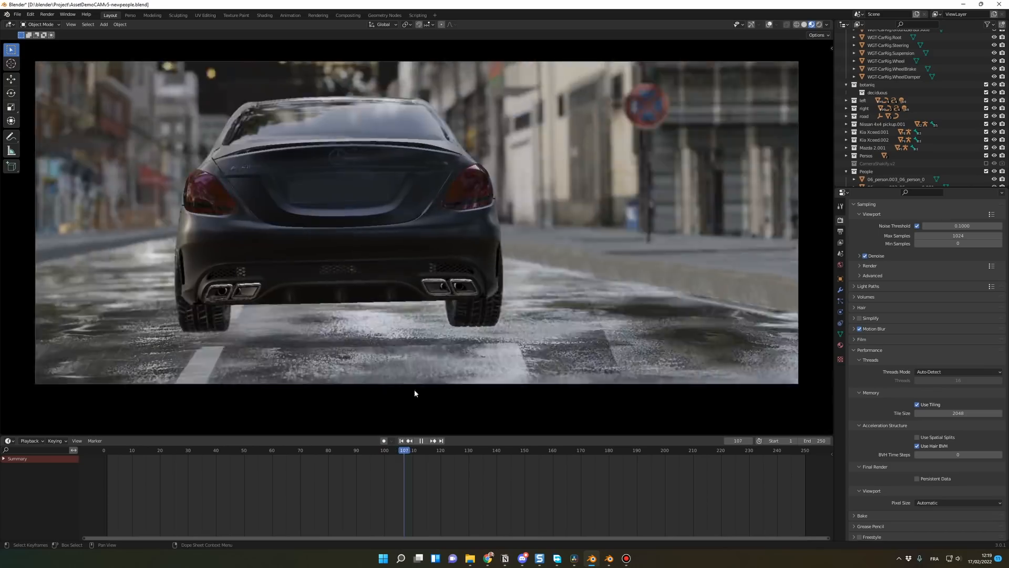
Step: Pause and resume playback to review the car animation through the camera in the populated street
{"action": "key", "text": "space"}
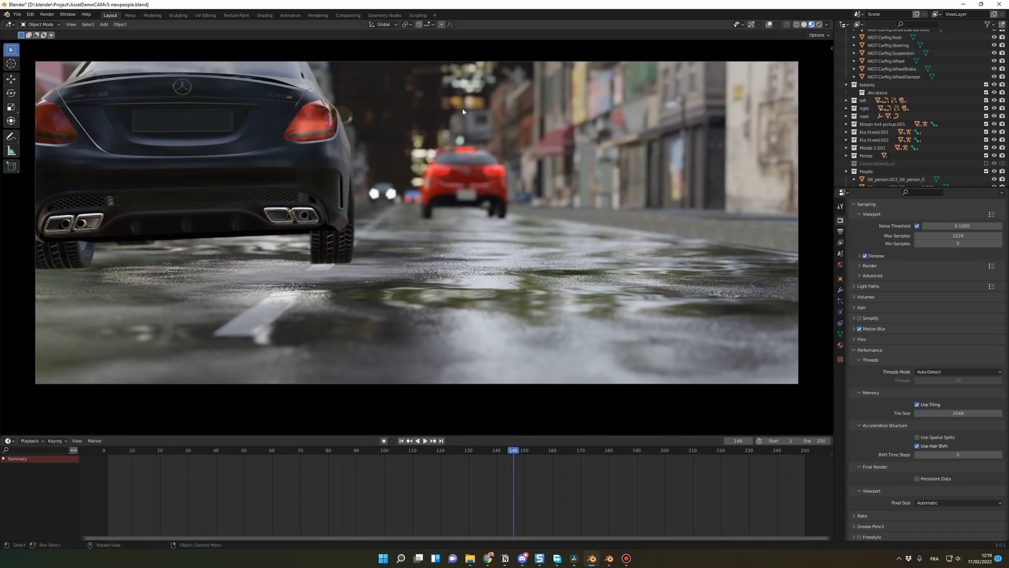
{"action": "key", "text": "space"}
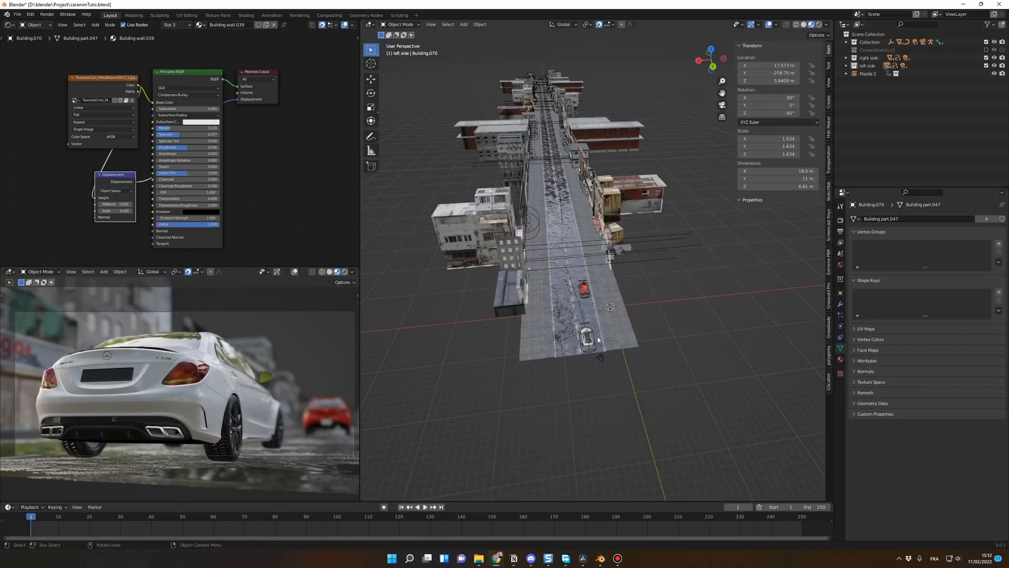
{"action": "middle_click_drag", "start_coordinate": [526, 295], "coordinate": [627, 318]}
{"action": "scroll", "coordinate": [290, 147], "scroll_direction": "down", "scroll_amount": 1}
{"action": "middle_click_drag", "start_coordinate": [290, 147], "coordinate": [272, 146]}
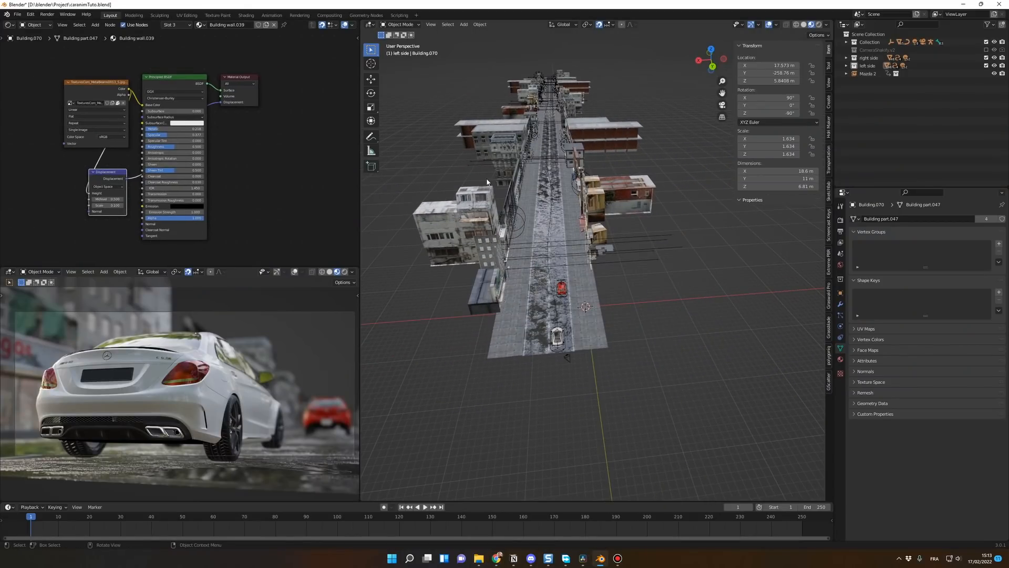
Step: Switch the caranimTuto scene's shader editor to the World nodes and set the Background strength to 0
{"action": "left_click", "coordinate": [36, 25]}
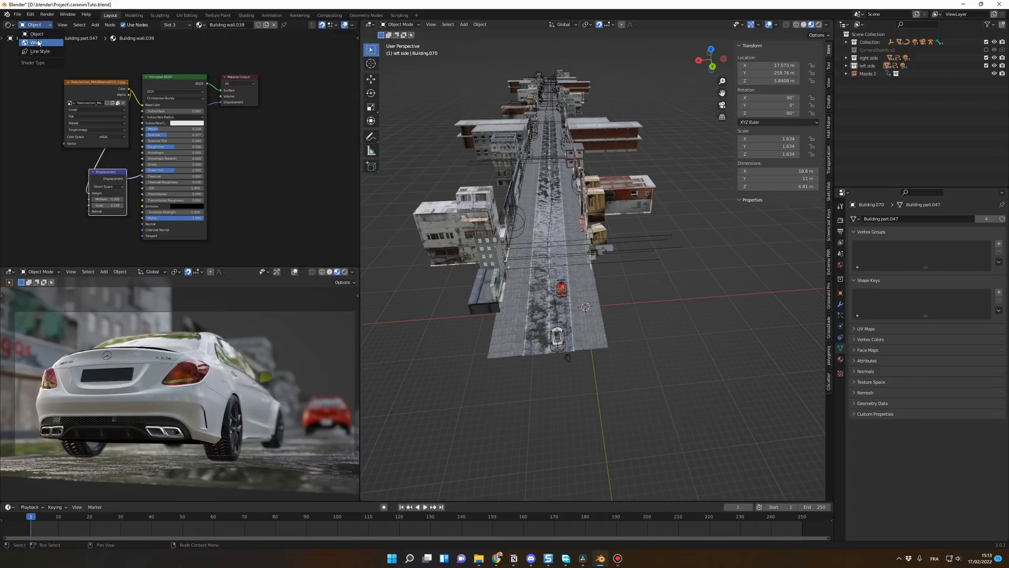
{"action": "left_click", "coordinate": [37, 43]}
{"action": "scroll", "coordinate": [132, 108], "scroll_direction": "up", "scroll_amount": 3}
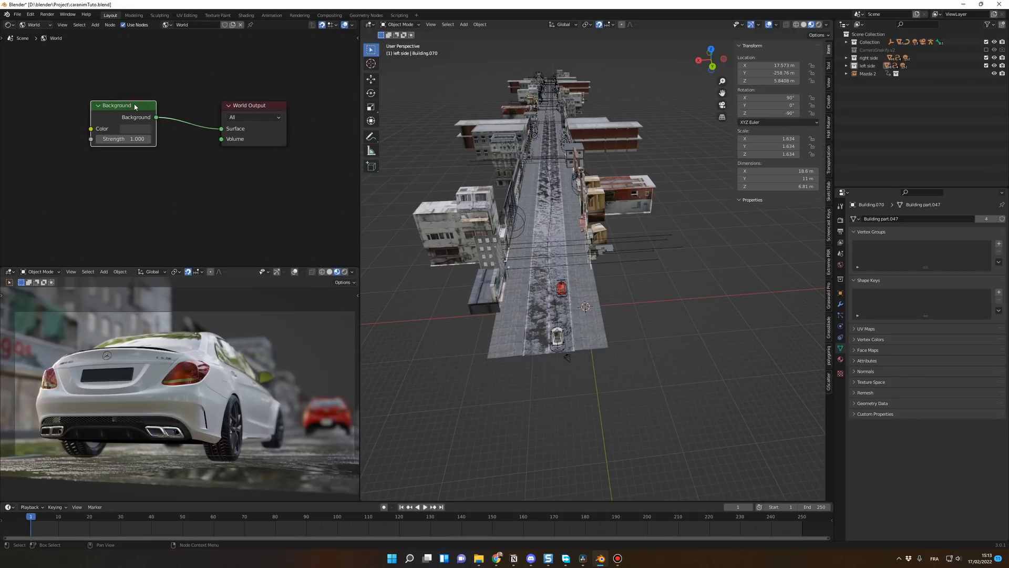
{"action": "left_click", "coordinate": [123, 139]}
{"action": "type", "text": "0"}
{"action": "key", "text": "Return"}
{"action": "middle_click_drag", "start_coordinate": [465, 199], "coordinate": [605, 207]}
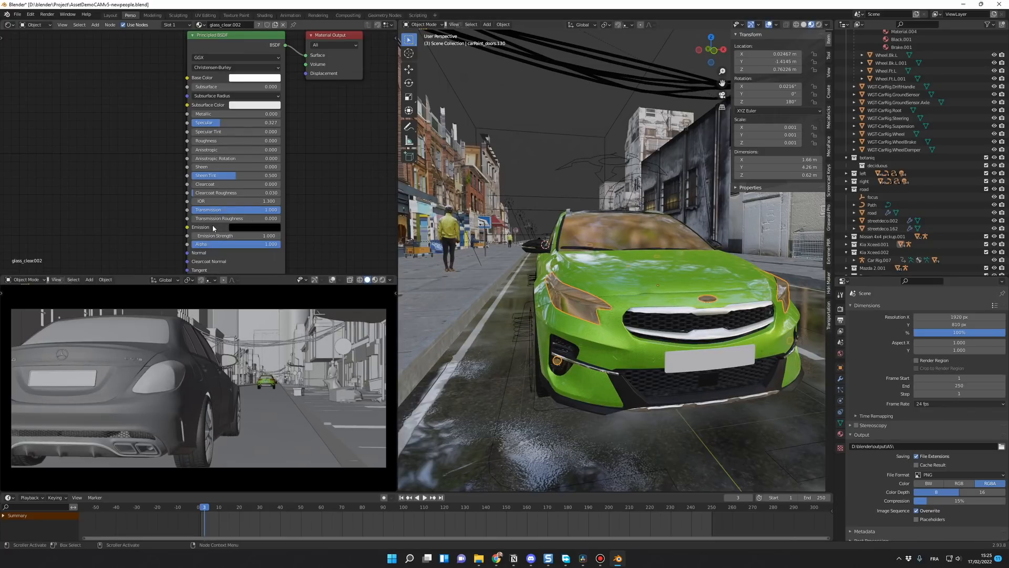
Step: Open the emission colour of the green car's headlight glass material, glass_clear.002, in the newpeople scene
{"action": "left_click", "coordinate": [254, 228]}
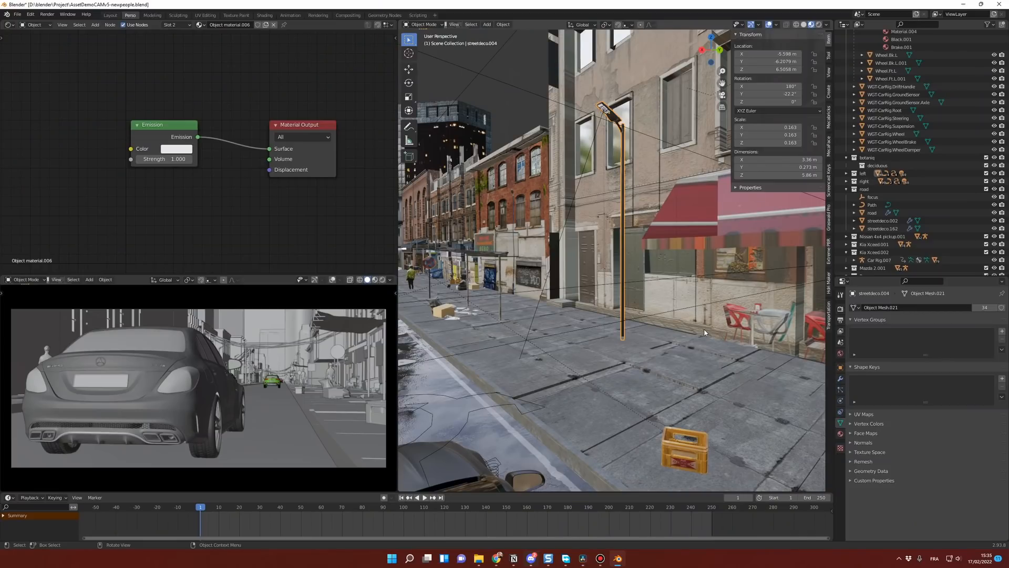
Step: Add an area light to the street scene and raise it about 6.69 m along Z
{"action": "scroll", "coordinate": [572, 284], "scroll_direction": "up", "scroll_amount": 6}
{"action": "middle_click_drag", "start_coordinate": [571, 284], "coordinate": [577, 258]}
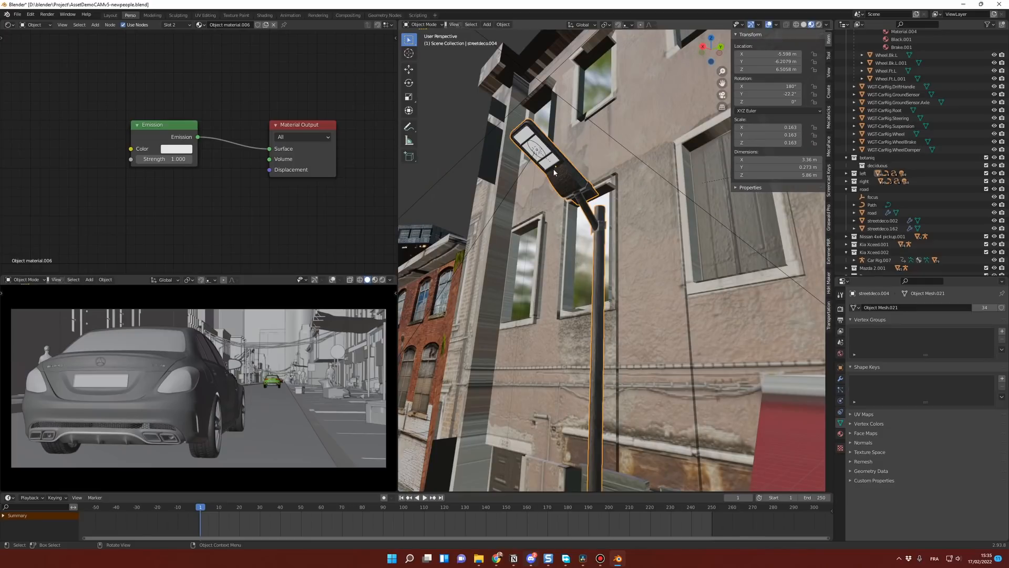
{"action": "scroll", "coordinate": [545, 230], "scroll_direction": "down", "scroll_amount": 8}
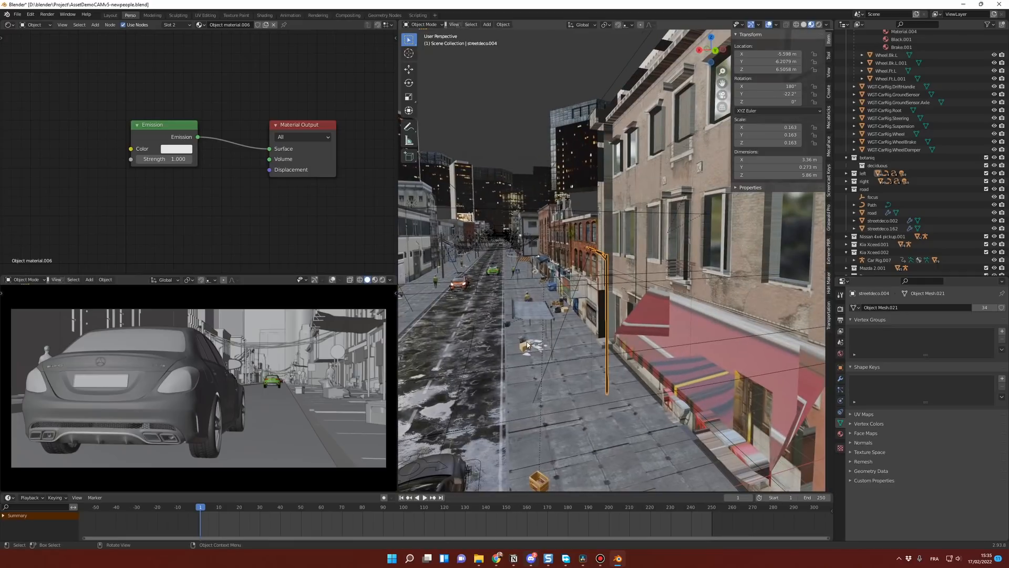
{"action": "key", "text": "shift+a"}
{"action": "mouse_move", "coordinate": [496, 338]}
{"action": "mouse_move", "coordinate": [491, 429]}
{"action": "left_click", "coordinate": [528, 453]}
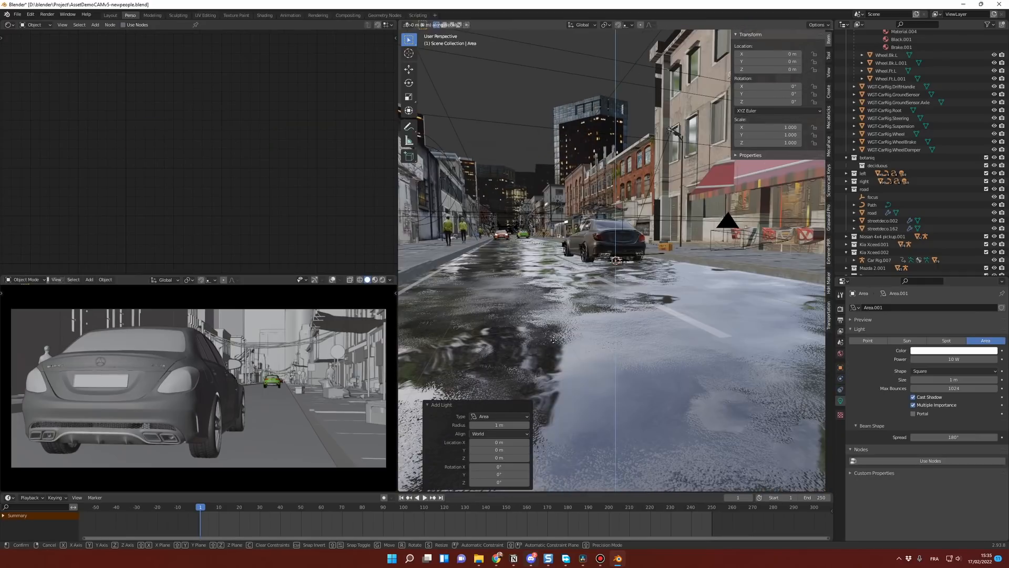
{"action": "left_click", "coordinate": [644, 172]}
{"action": "middle_click_drag", "start_coordinate": [643, 173], "coordinate": [639, 237]}
Step: Turn the area light into a 20 W disk with a pale warm yellow colour
{"action": "left_click", "coordinate": [930, 371]}
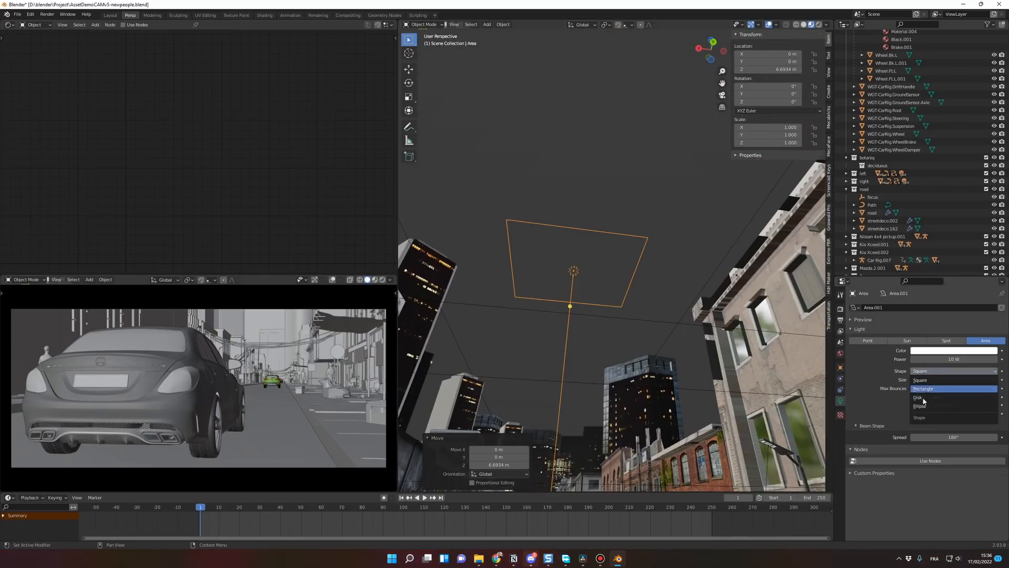
{"action": "left_click", "coordinate": [933, 399]}
{"action": "left_click", "coordinate": [940, 358]}
{"action": "type", "text": "20"}
{"action": "key", "text": "Return"}
{"action": "left_click", "coordinate": [956, 351]}
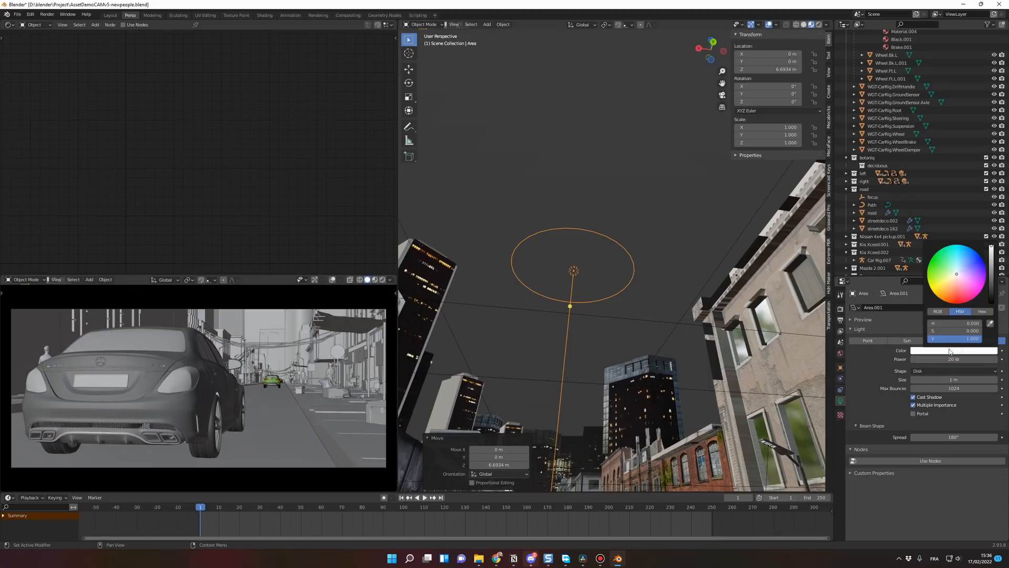
{"action": "left_click_drag", "start_coordinate": [957, 277], "coordinate": [951, 285]}
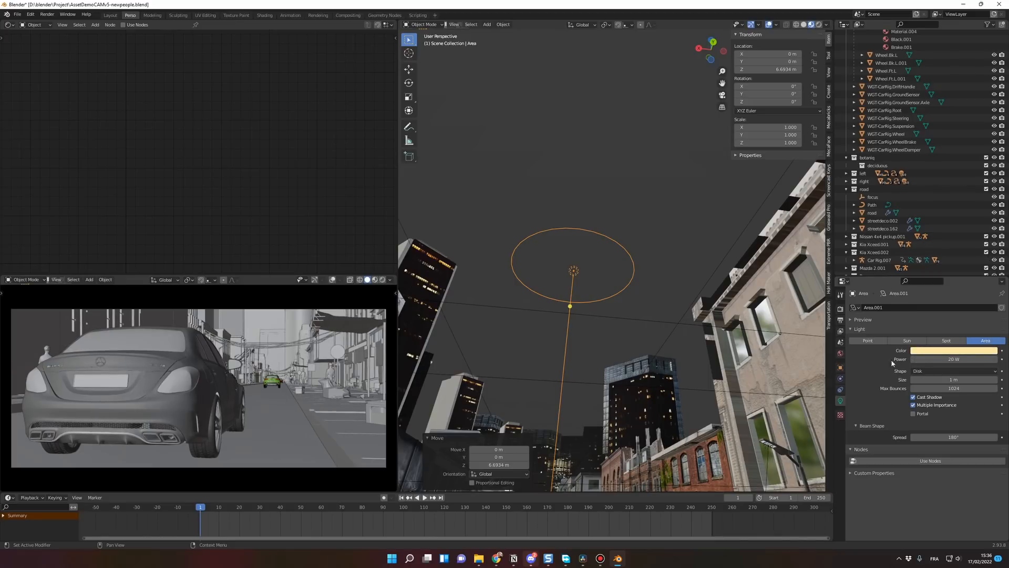
Step: Set the area light's size to 0.5 m, its spread to 80° and its scale to 0.356 on all axes
{"action": "left_click", "coordinate": [936, 379]}
{"action": "type", "text": "0.5"}
{"action": "key", "text": "Return"}
{"action": "left_click_drag", "start_coordinate": [783, 129], "coordinate": [782, 142]}
{"action": "type", "text": "0."}
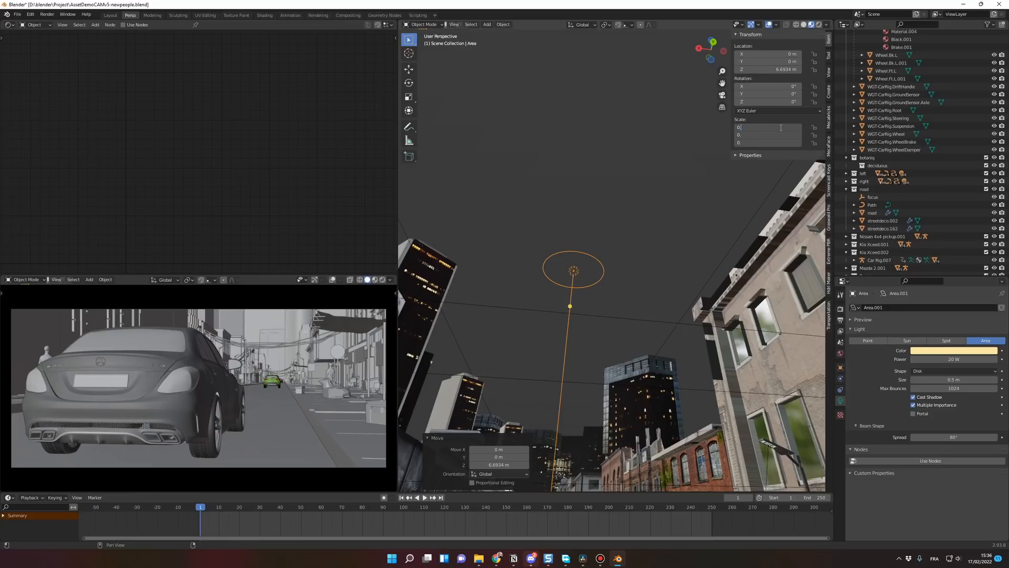
{"action": "type", "text": "356"}
{"action": "key", "text": "Return"}
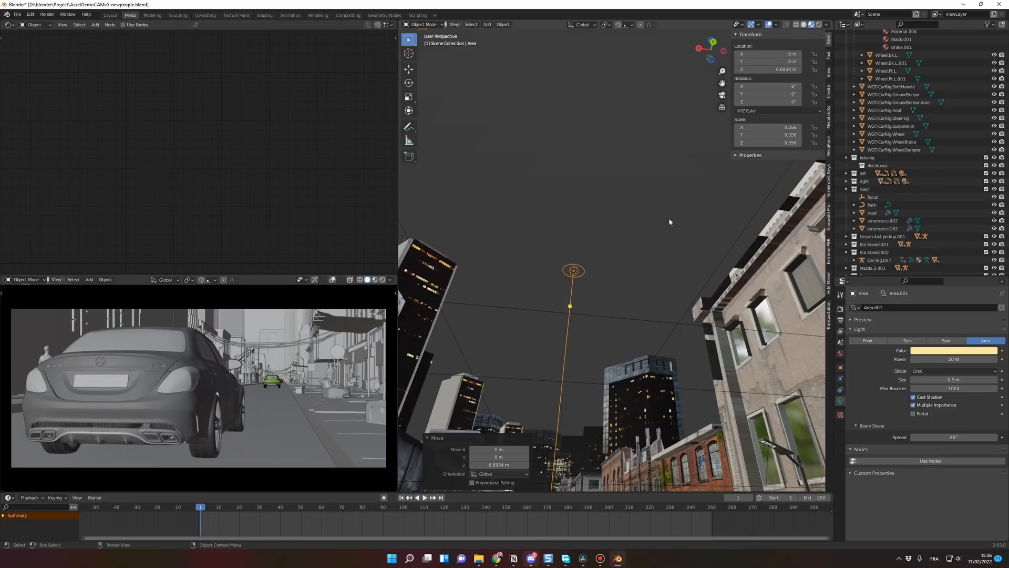
Step: Parent the area light under the street lamp's head to the lamp post, keeping its transform
{"action": "middle_click_drag", "start_coordinate": [683, 191], "coordinate": [746, 280]}
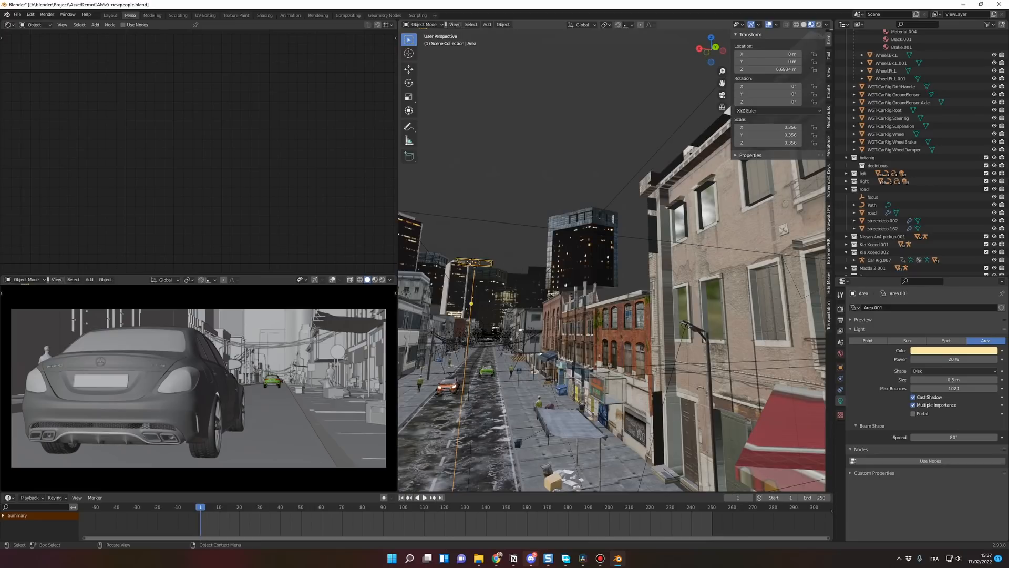
{"action": "left_click", "coordinate": [690, 327]}
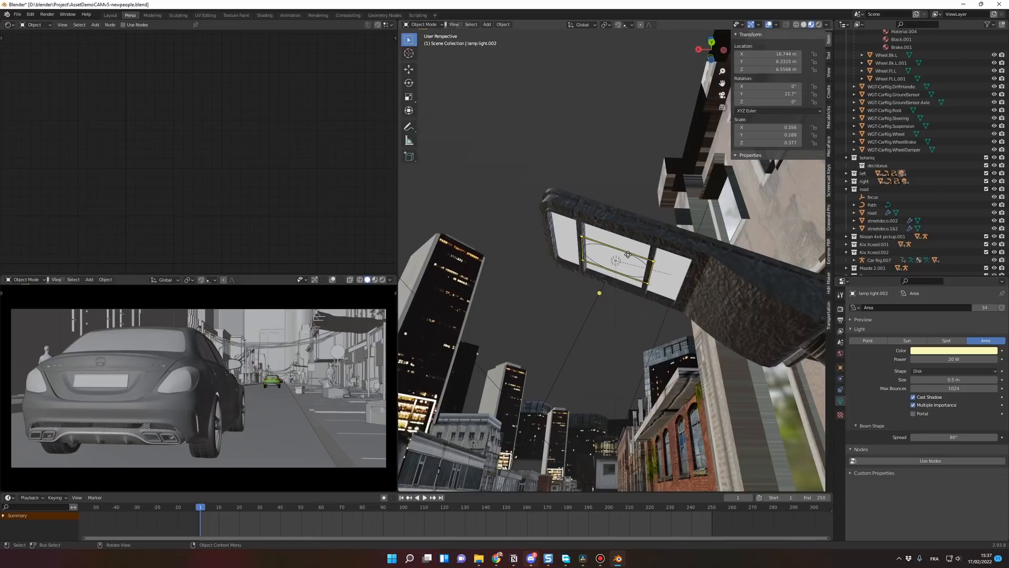
{"action": "left_click", "coordinate": [627, 255]}
{"action": "left_click", "coordinate": [715, 253]}
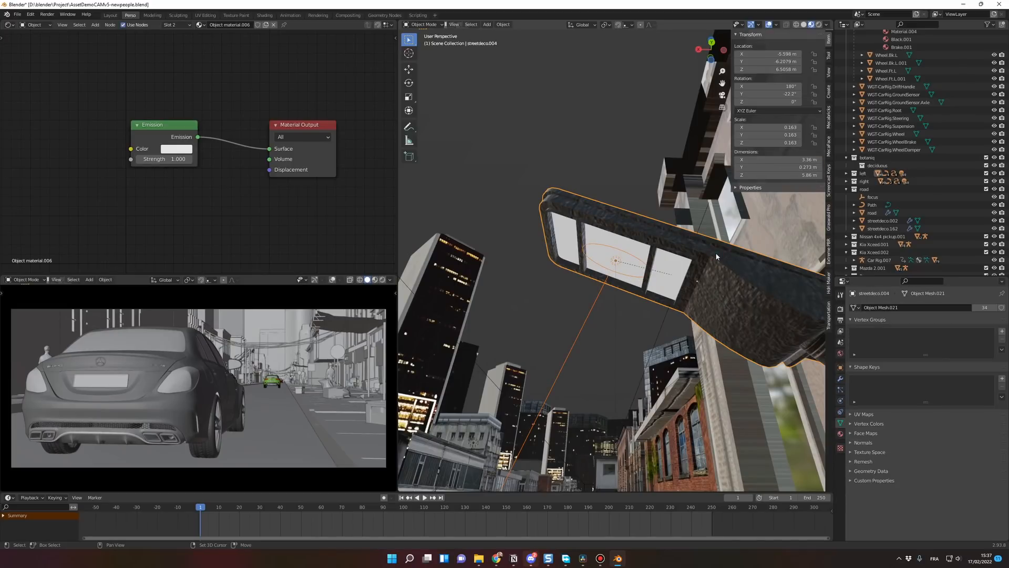
{"action": "key", "text": "ctrl+p"}
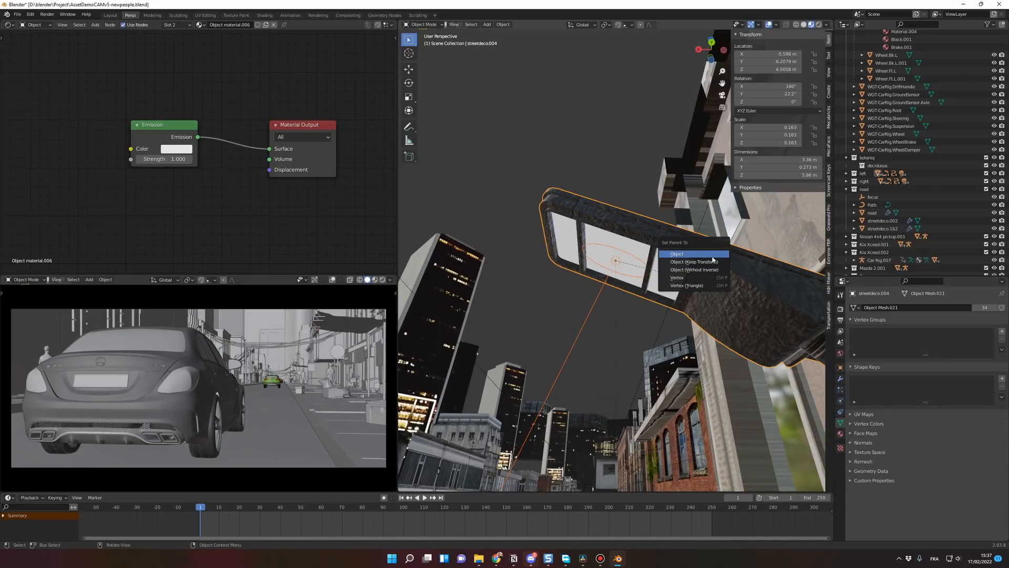
{"action": "left_click", "coordinate": [695, 262]}
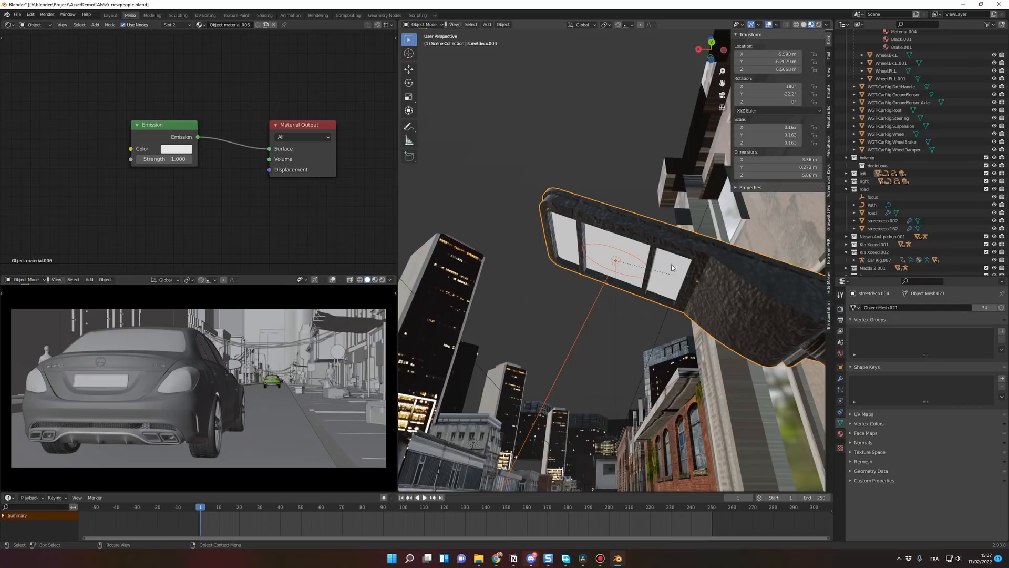
Step: Shift the lamp post with its light horizontally along the sidewalk, and bring another street lamp into view
{"action": "scroll", "coordinate": [666, 251], "scroll_direction": "down", "scroll_amount": 2}
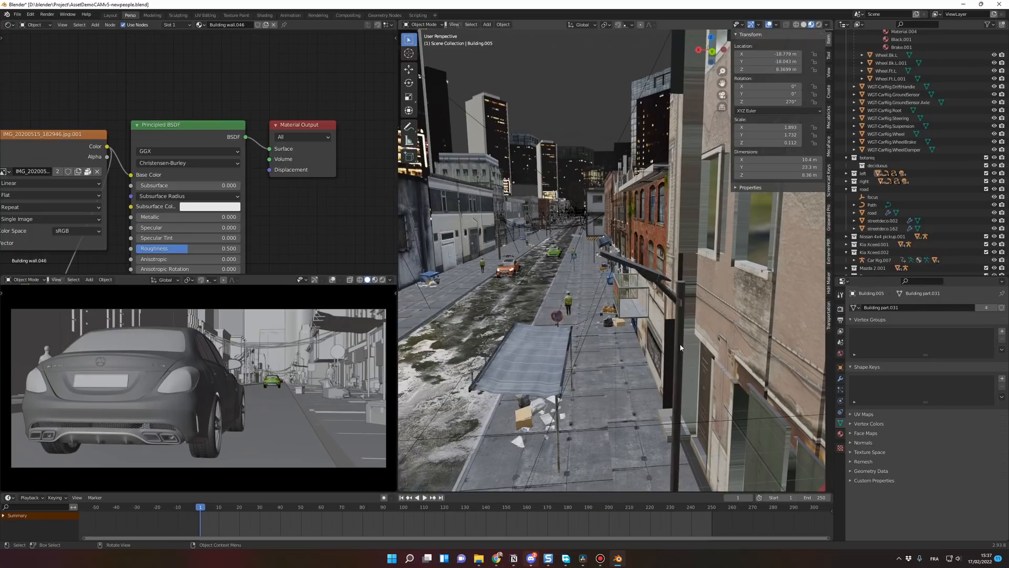
{"action": "left_click", "coordinate": [681, 348]}
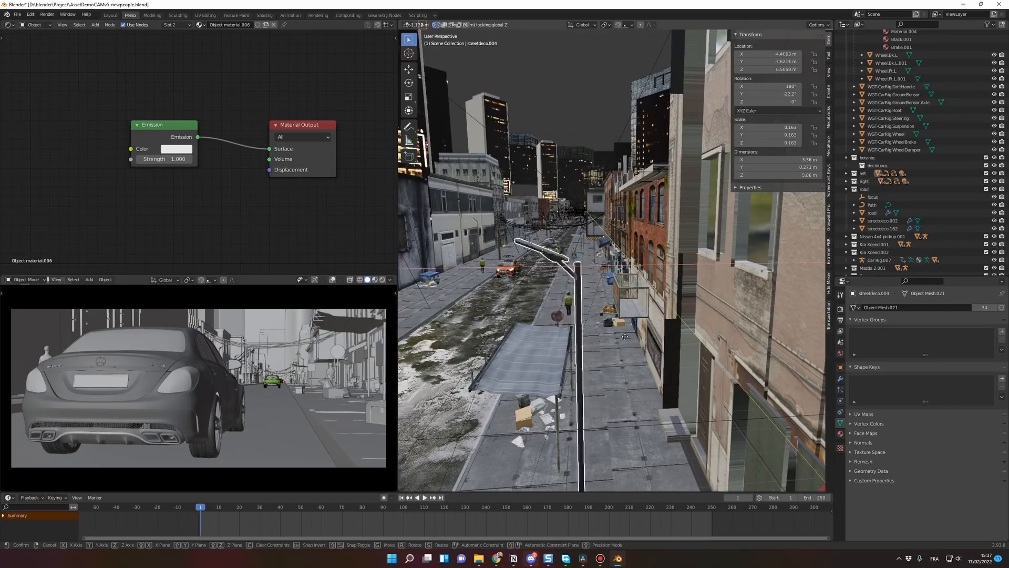
{"action": "key", "text": "KP_Decimal"}
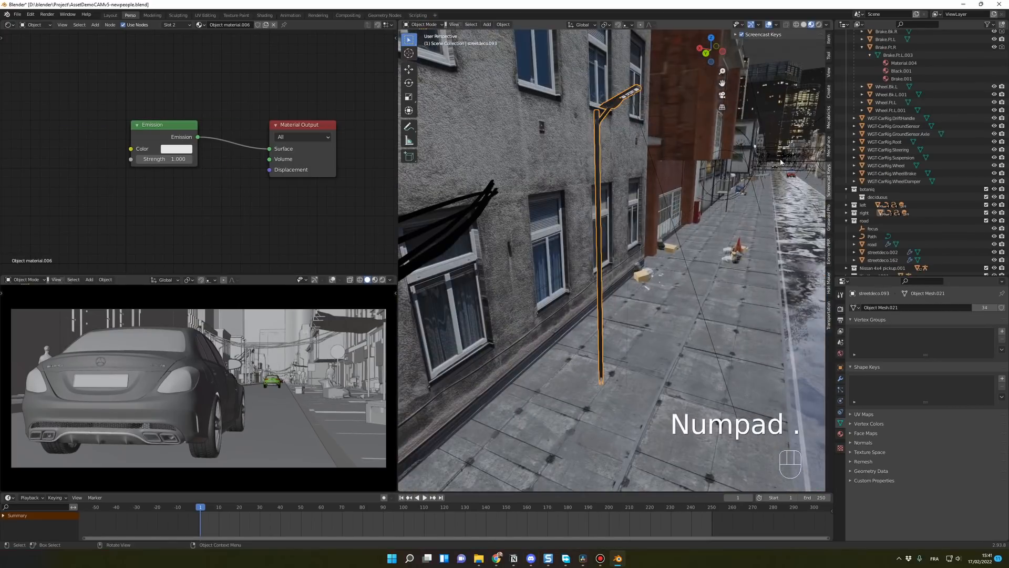
{"action": "middle_click_drag", "start_coordinate": [781, 162], "coordinate": [713, 124]}
{"action": "left_click", "coordinate": [712, 125]}
{"action": "key", "text": "KP_Decimal"}
{"action": "middle_click_drag", "start_coordinate": [696, 129], "coordinate": [757, 150]}
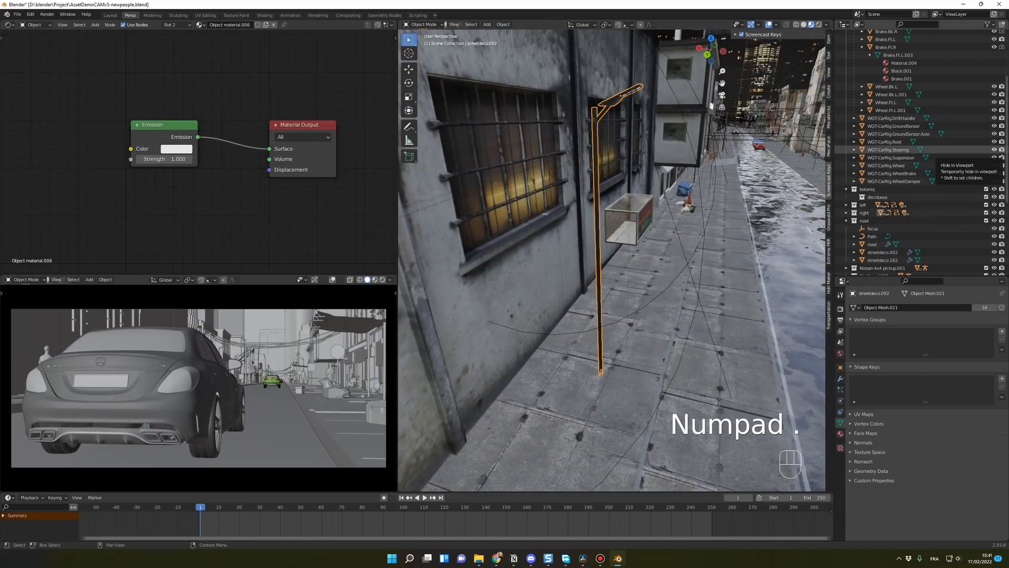
Step: Make a linked duplicate of the street lamp with its light and place it by moving only in the horizontal plane
{"action": "key", "text": "Delete"}
{"action": "key", "text": "alt+d"}
{"action": "key", "text": "g"}
{"action": "key", "text": "shift+z"}
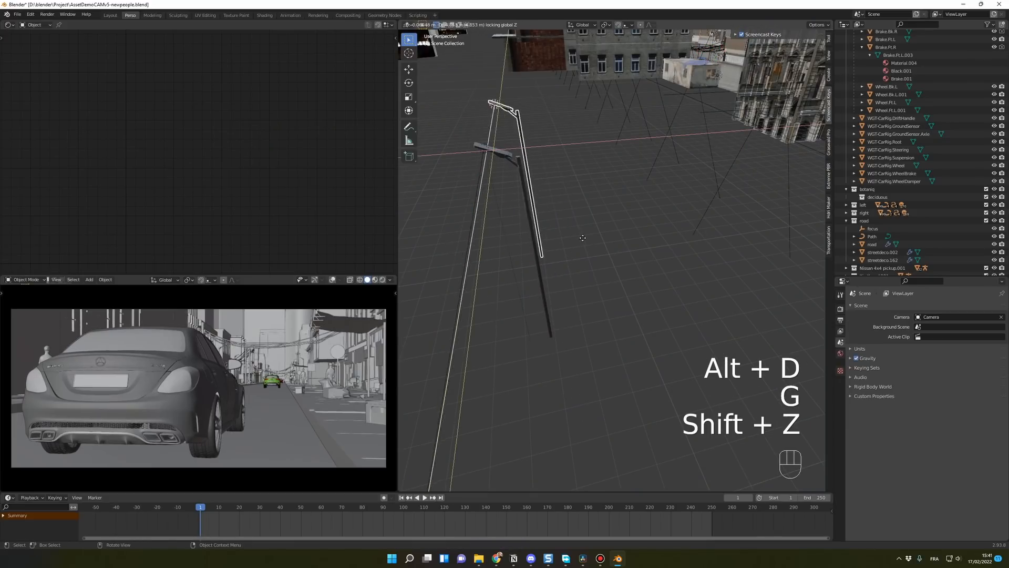
{"action": "left_click", "coordinate": [581, 238]}
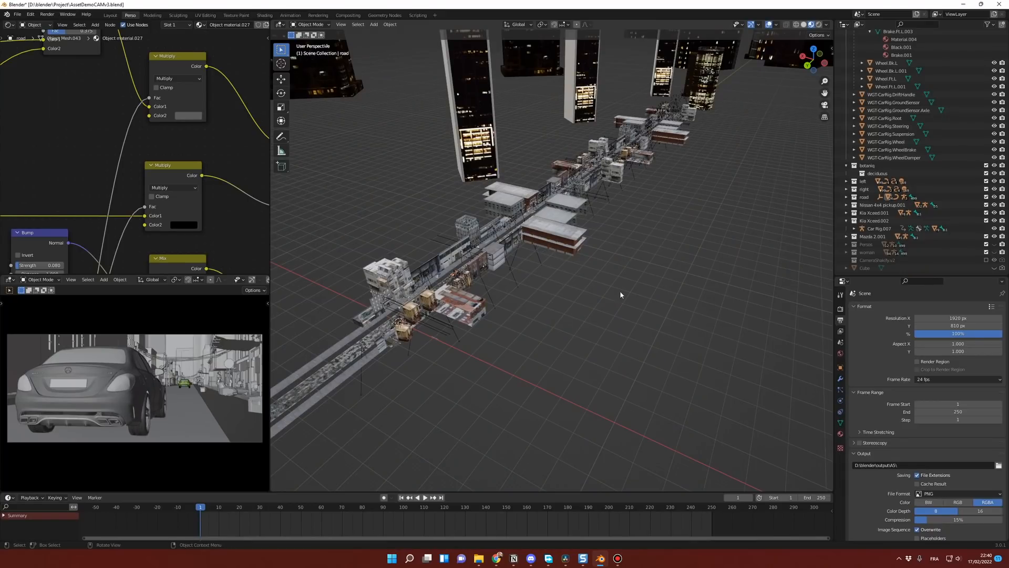
Step: Add a cube mesh to the street scene
{"action": "middle_click_drag", "start_coordinate": [620, 291], "coordinate": [566, 290]}
{"action": "key", "text": "shift+a"}
{"action": "mouse_move", "coordinate": [567, 292]}
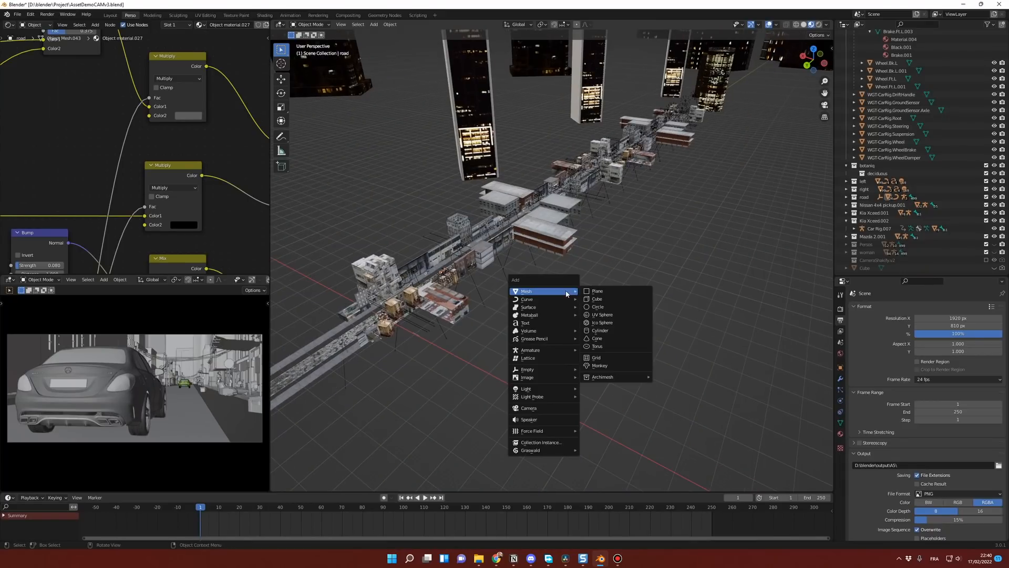
{"action": "left_click", "coordinate": [605, 299]}
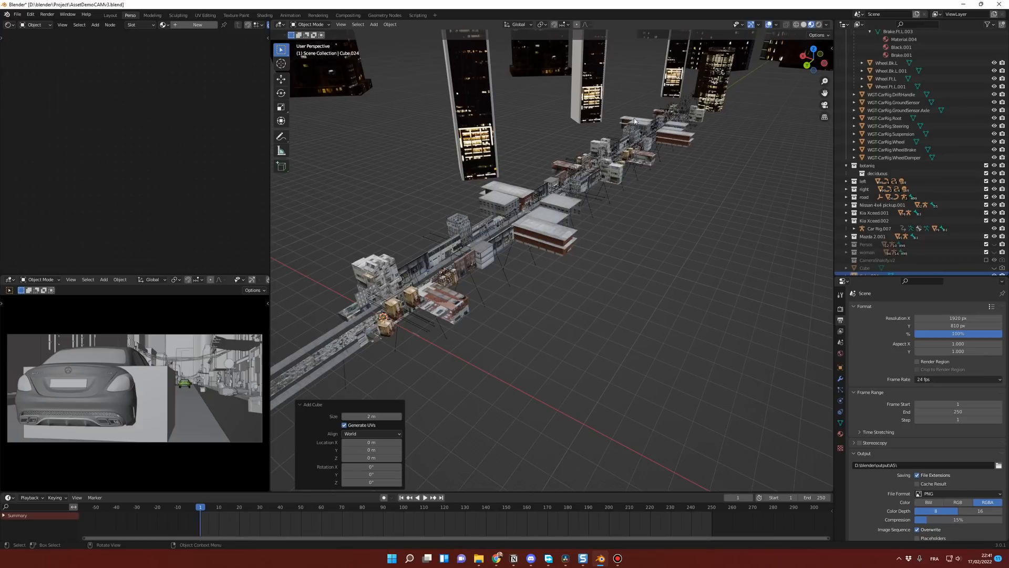
Step: Enlarge the cube, stretch it along Y and position it as a long box enclosing the whole street
{"action": "key", "text": "n"}
{"action": "key", "text": "n"}
{"action": "key", "text": "s"}
{"action": "key", "text": "s"}
{"action": "key", "text": "s"}
{"action": "key", "text": "y"}
{"action": "key", "text": "g"}
{"action": "key", "text": "y"}
{"action": "middle_click_drag", "start_coordinate": [629, 325], "coordinate": [664, 383]}
{"action": "scroll", "coordinate": [665, 383], "scroll_direction": "down", "scroll_amount": 5}
{"action": "scroll", "coordinate": [665, 383], "scroll_direction": "up", "scroll_amount": 4}
{"action": "left_click", "coordinate": [841, 368]}
{"action": "left_click", "coordinate": [953, 502]}
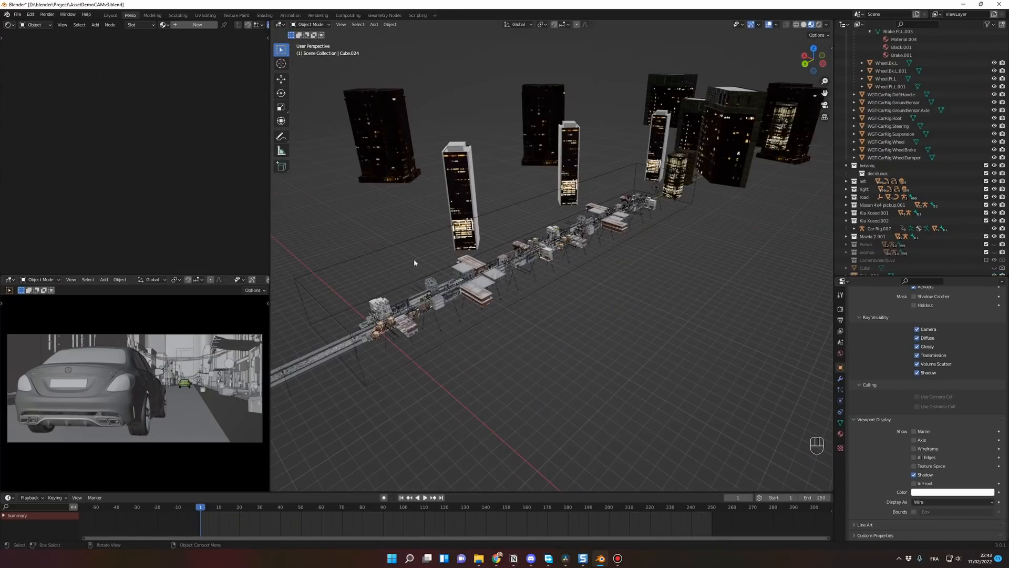
{"action": "left_click", "coordinate": [525, 299]}
{"action": "left_click", "coordinate": [198, 25]}
{"action": "key", "text": "shift+a"}
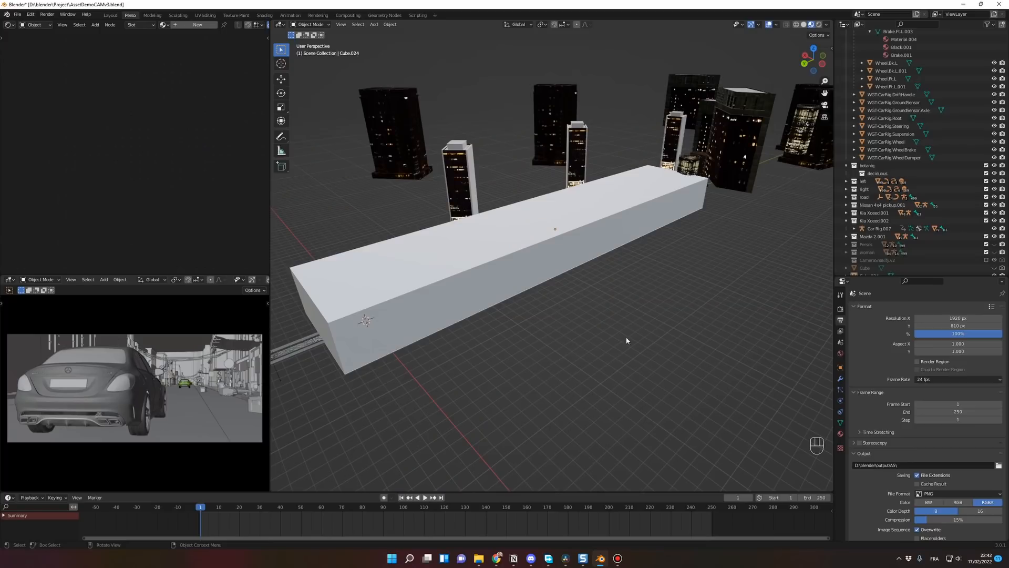
Step: Set the viewport display of the box around the street to Wire
{"action": "left_click", "coordinate": [499, 242]}
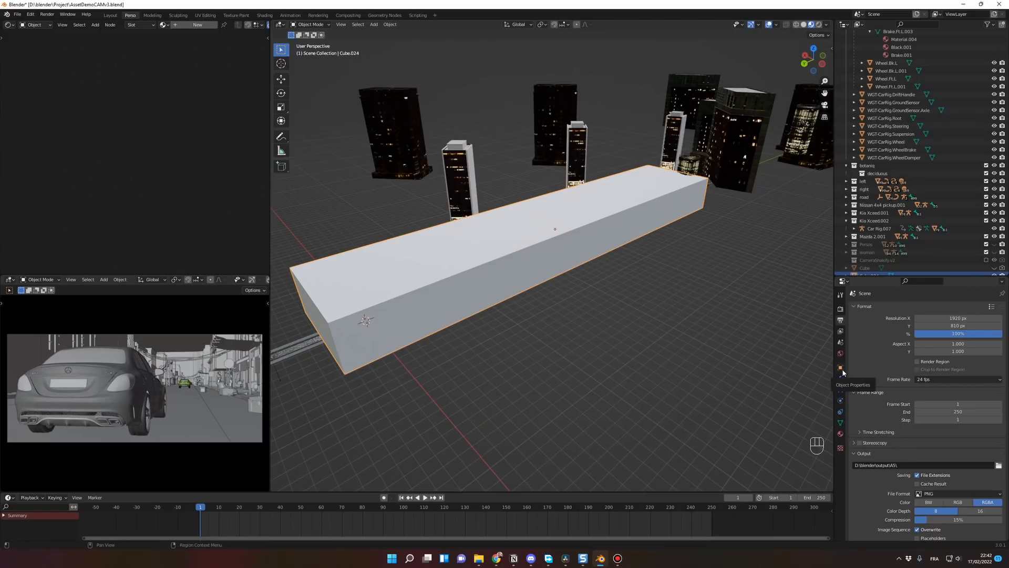
{"action": "left_click", "coordinate": [841, 368]}
{"action": "scroll", "coordinate": [871, 424], "scroll_direction": "down", "scroll_amount": 5}
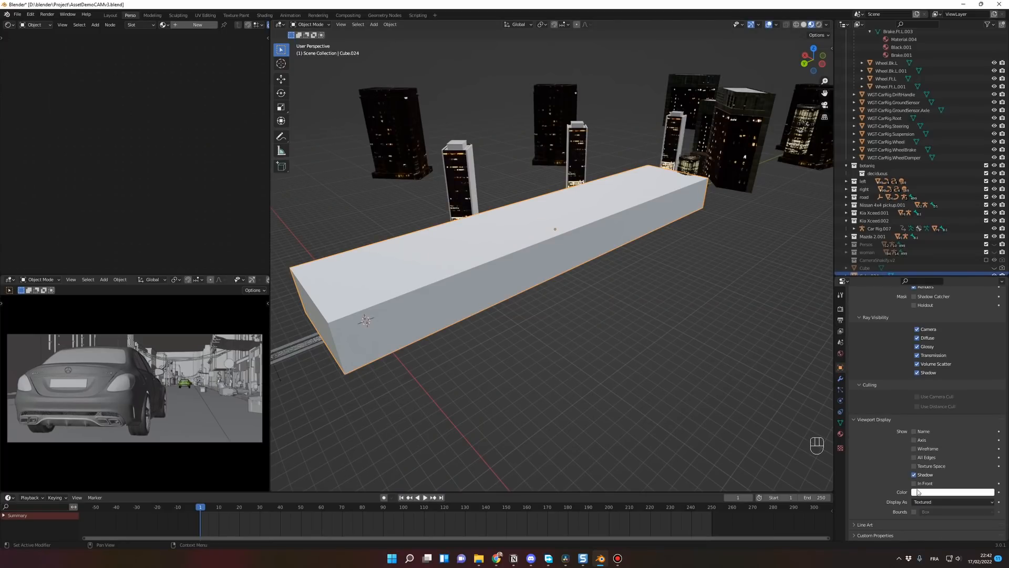
{"action": "left_click", "coordinate": [938, 502]}
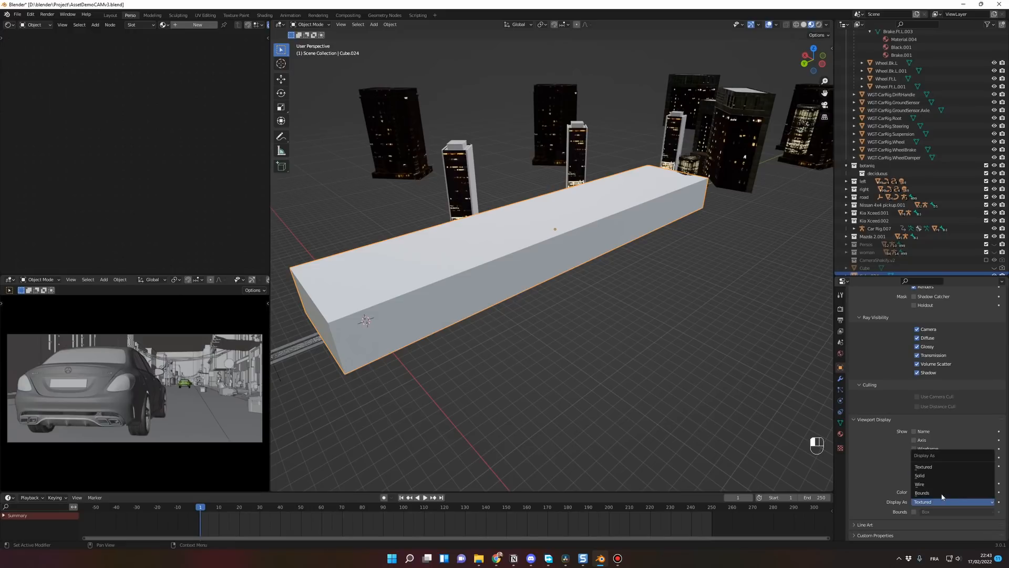
{"action": "left_click", "coordinate": [920, 483]}
Step: Give the wireframe box a new material and delete its Principled BSDF shader node
{"action": "middle_click_drag", "start_coordinate": [394, 252], "coordinate": [409, 248]}
{"action": "left_click", "coordinate": [404, 242]}
{"action": "left_click", "coordinate": [197, 25]}
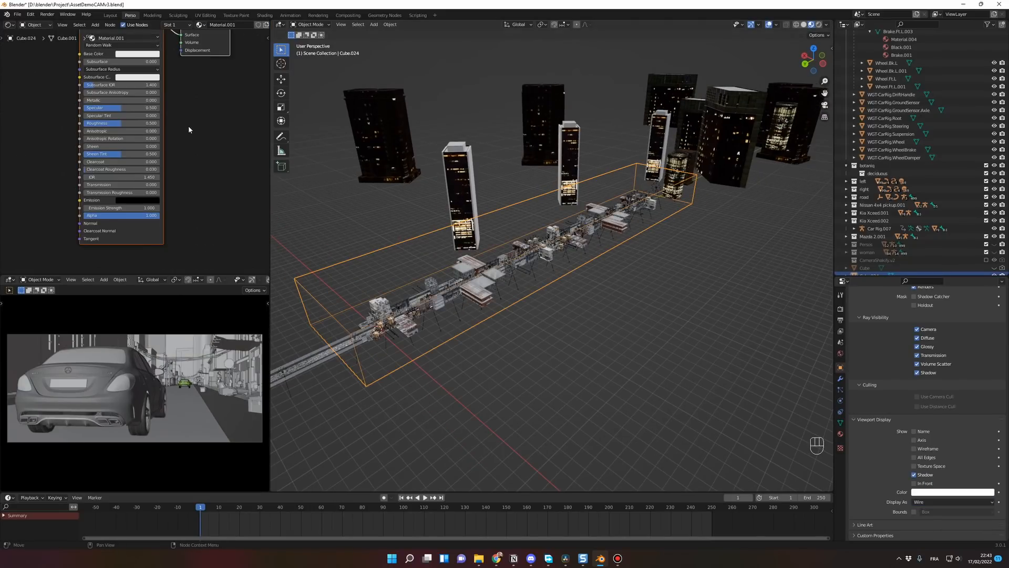
{"action": "left_click", "coordinate": [133, 55]}
{"action": "key", "text": "Delete"}
{"action": "key", "text": "Home"}
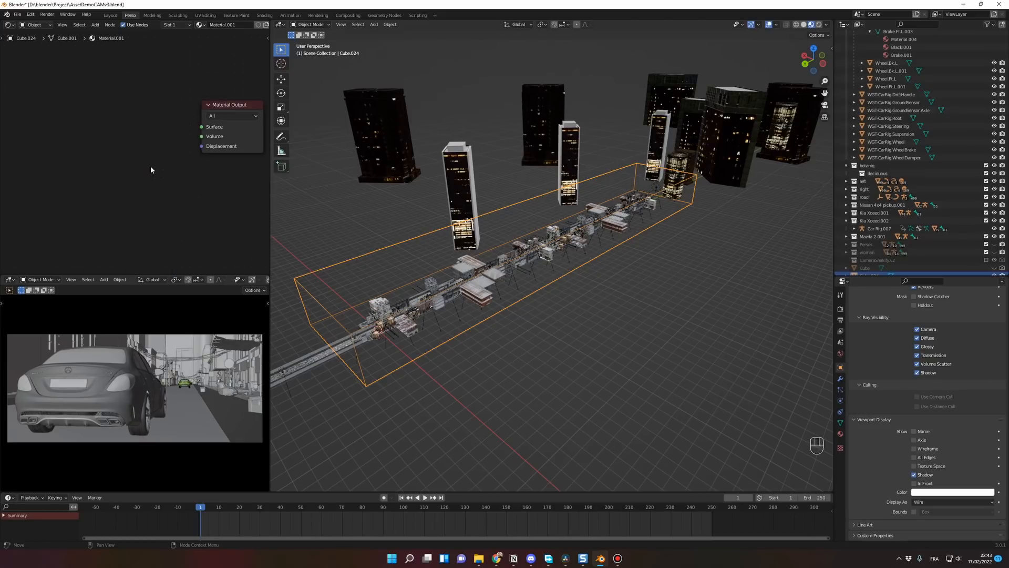
Step: Add a Volume Scatter node and connect it to the Volume input of the box's Material Output
{"action": "key", "text": "shift+a"}
{"action": "type", "text": "volu"}
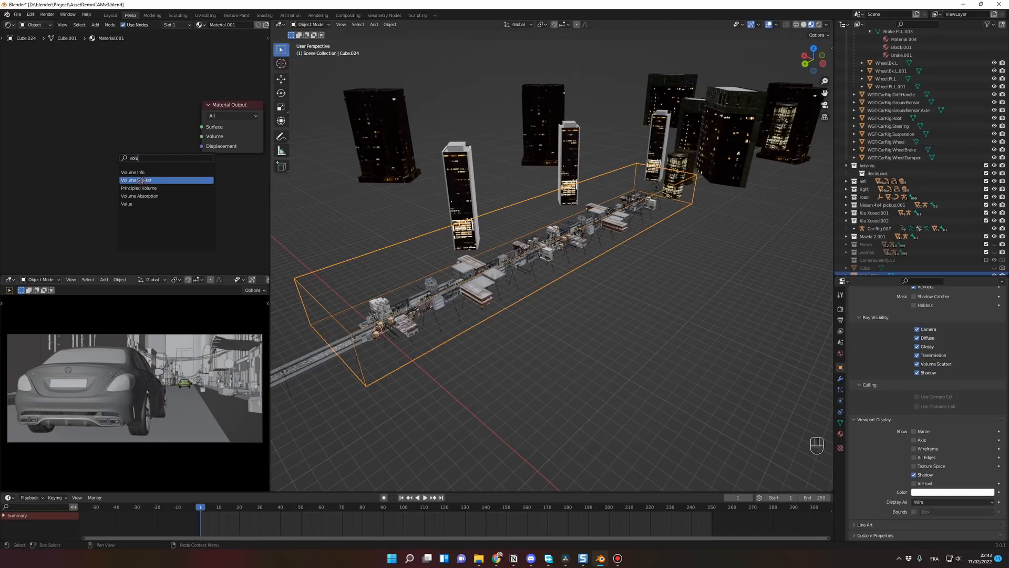
{"action": "left_click", "coordinate": [143, 180]}
{"action": "left_click", "coordinate": [137, 141]}
{"action": "left_click_drag", "start_coordinate": [203, 138], "coordinate": [137, 137]}
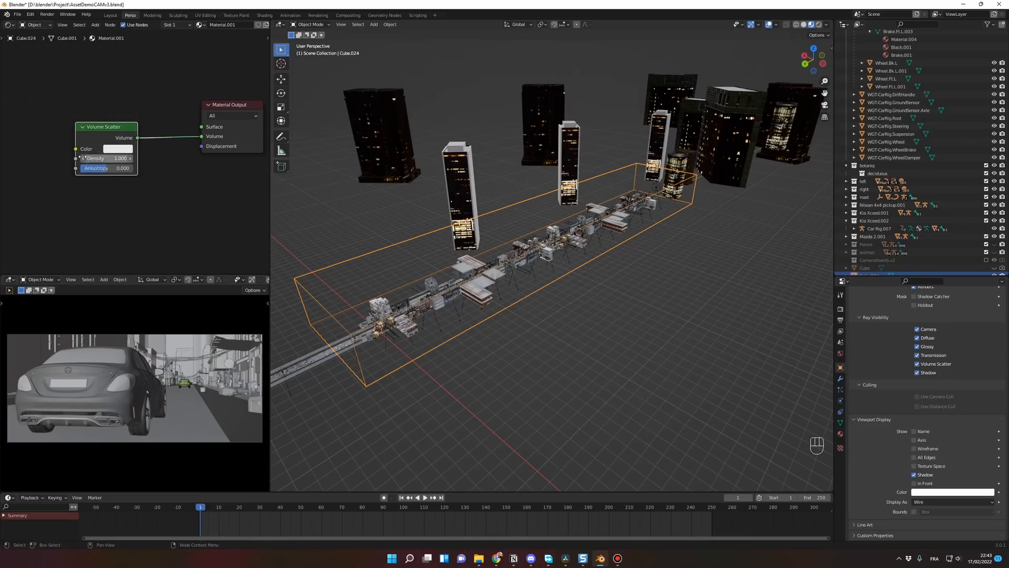
Step: Set the Volume Scatter density of the box's material to 0.003
{"action": "left_click", "coordinate": [101, 158]}
{"action": "type", "text": "0.003"}
{"action": "key", "text": "Return"}
{"action": "middle_click_drag", "start_coordinate": [368, 284], "coordinate": [435, 296]}
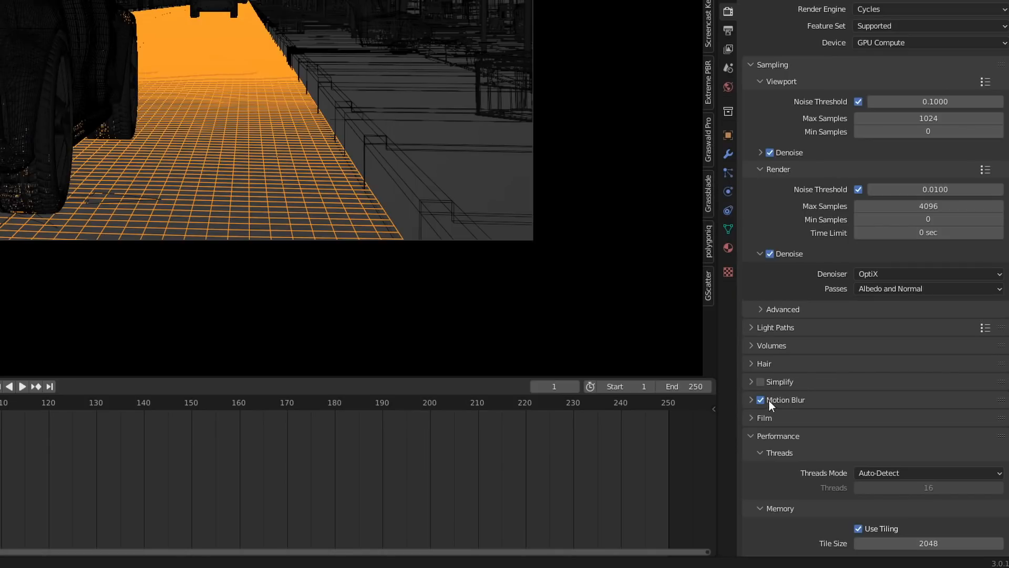
Step: Examine the Motion Blur shutter settings and the remaining Cycles render options
{"action": "left_click", "coordinate": [751, 400]}
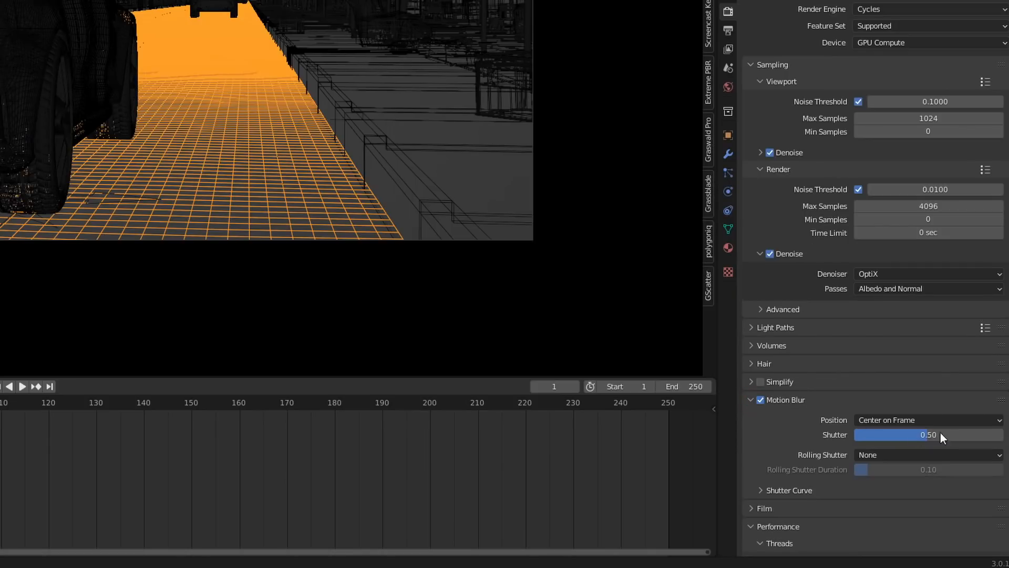
{"action": "scroll", "coordinate": [781, 291], "scroll_direction": "down", "scroll_amount": 10}
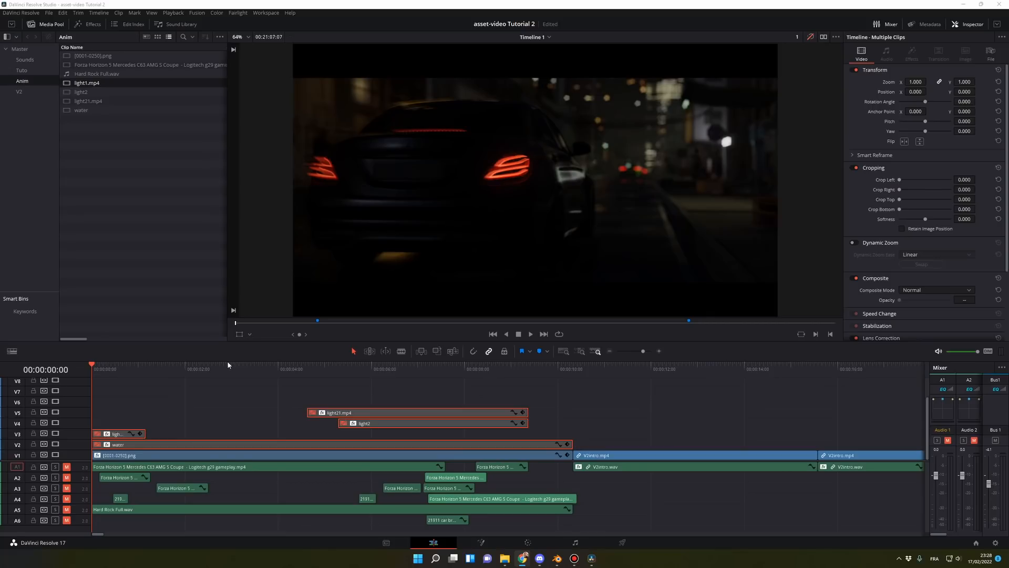
Step: Switch to DaVinci Resolve, find the Glow effect among the Open FX and apply it to the [0001-0250].png clip
{"action": "left_click", "coordinate": [227, 455]}
{"action": "key", "text": "space"}
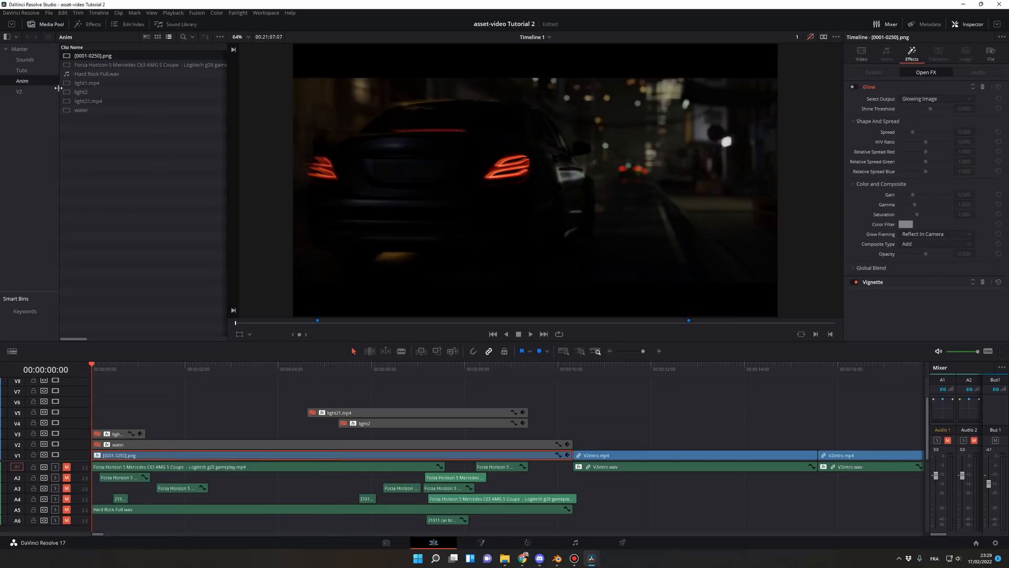
{"action": "left_click", "coordinate": [93, 24]}
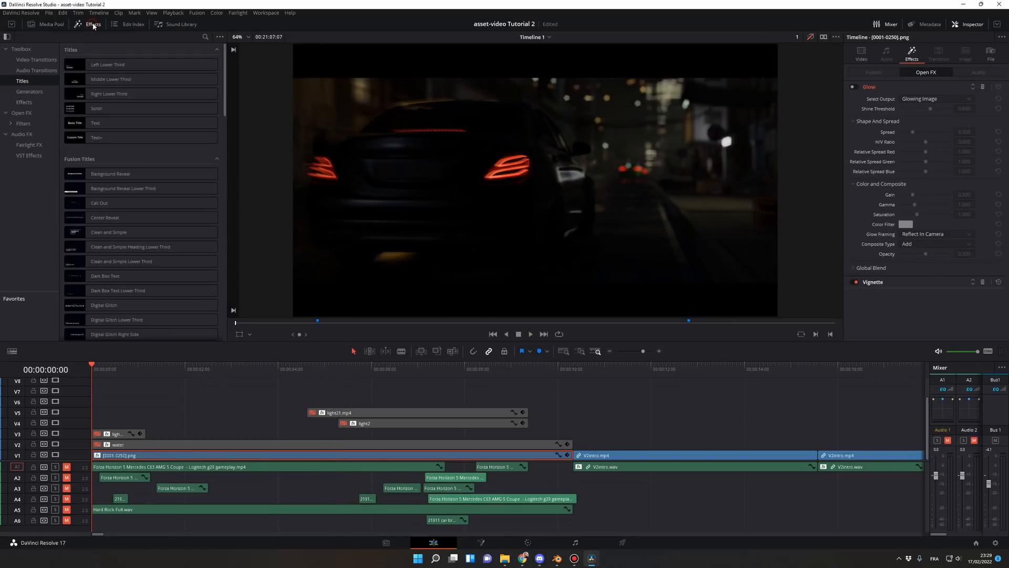
{"action": "left_click", "coordinate": [21, 112]}
{"action": "left_click", "coordinate": [205, 37]}
{"action": "type", "text": "glo"}
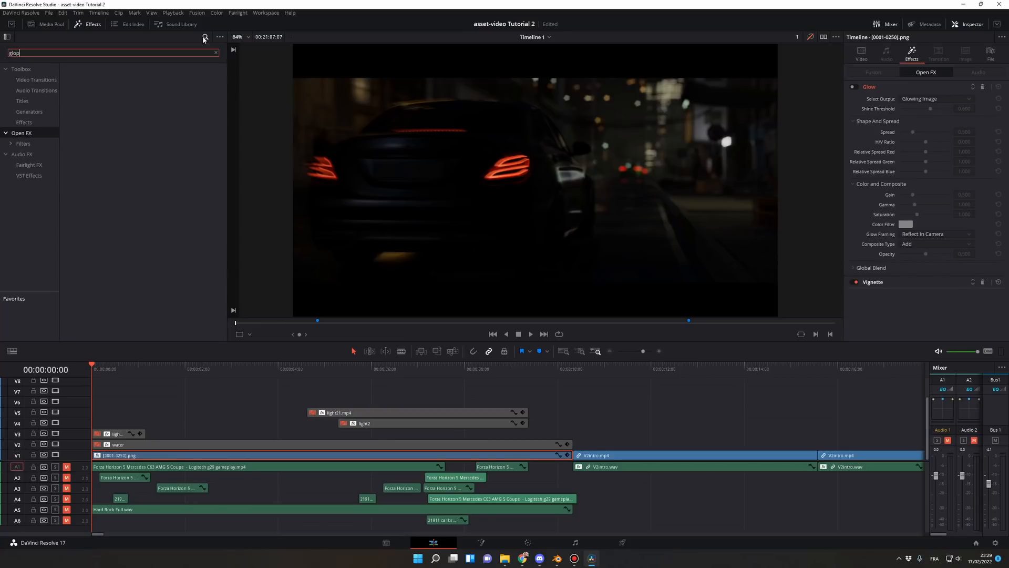
{"action": "left_click_drag", "start_coordinate": [113, 84], "coordinate": [201, 428]}
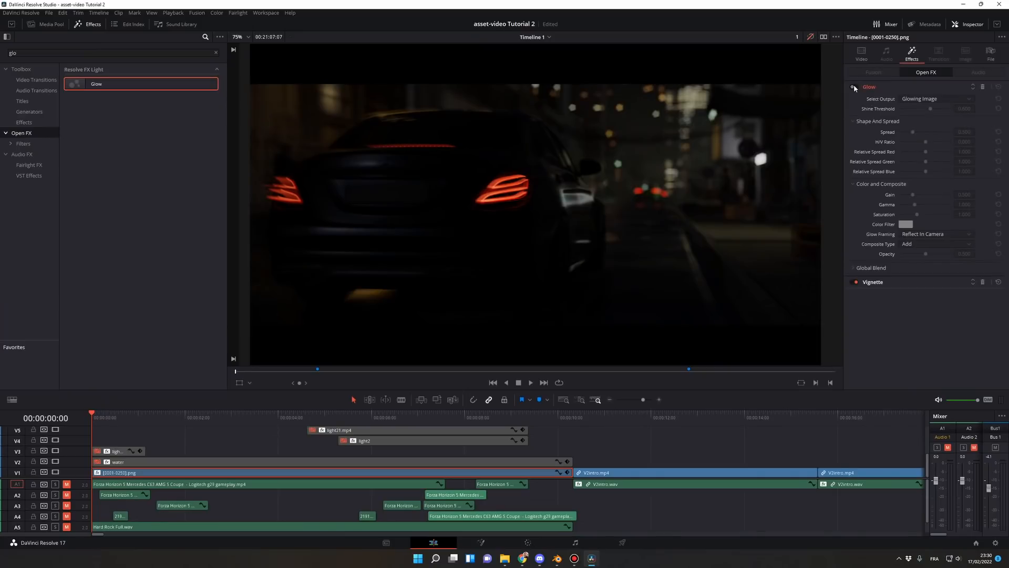
Step: Compare the clip with and without Glow, leave Glow enabled and set its shine threshold to 0.3
{"action": "left_click", "coordinate": [854, 87]}
{"action": "left_click", "coordinate": [854, 86]}
{"action": "left_click", "coordinate": [853, 86]}
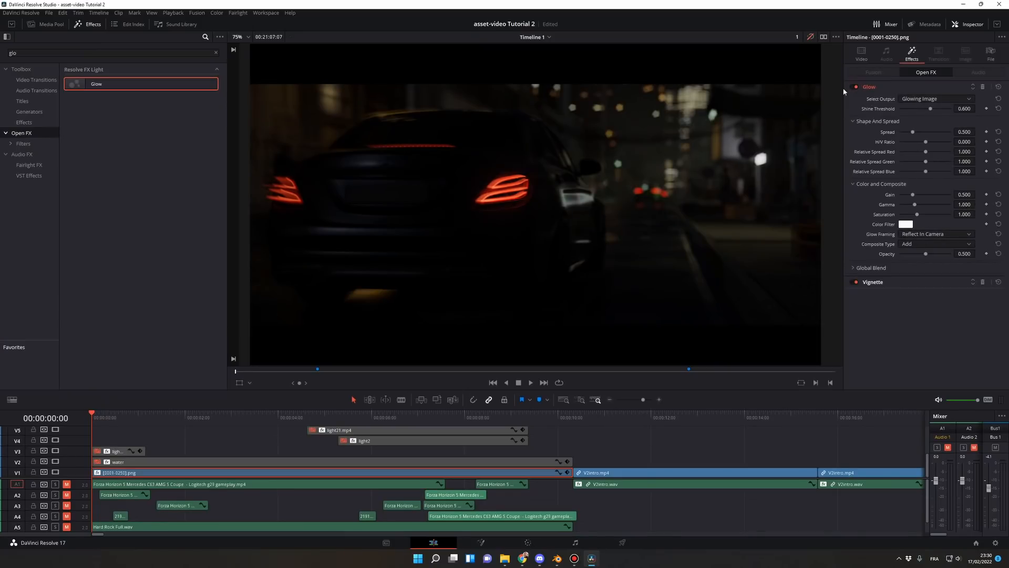
{"action": "left_click", "coordinate": [853, 88]}
{"action": "left_click", "coordinate": [853, 87]}
{"action": "key", "text": "ctrl+s"}
{"action": "mouse_move", "coordinate": [925, 110]}
{"action": "left_mouse_down"}
{"action": "mouse_move", "coordinate": [900, 109]}
{"action": "mouse_move", "coordinate": [916, 109]}
{"action": "left_mouse_up"}
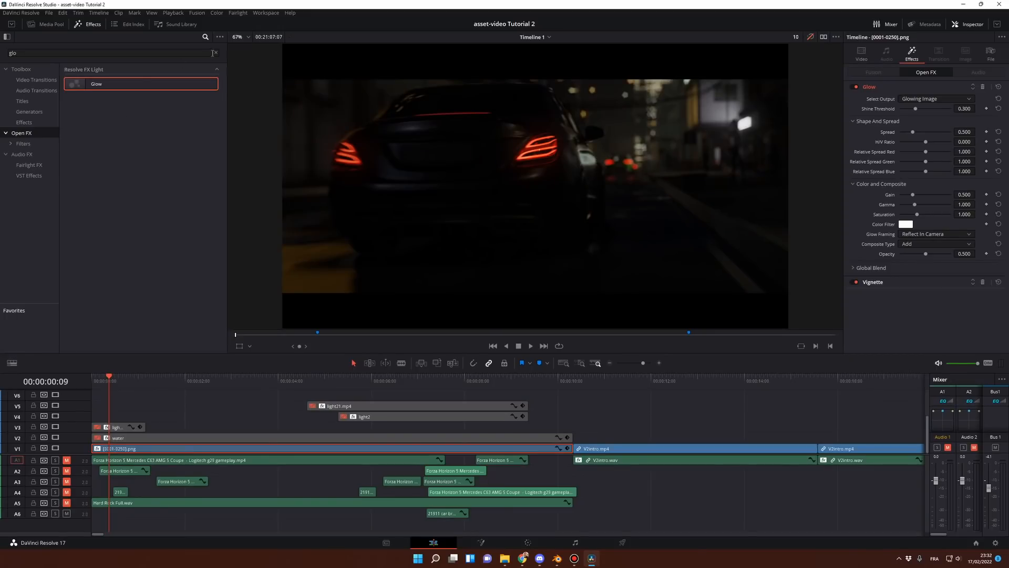
Step: Clear the effects search and compare the clip with the Vignette effect off and on
{"action": "left_click", "coordinate": [215, 54]}
{"action": "left_click", "coordinate": [854, 282]}
{"action": "left_click", "coordinate": [856, 283]}
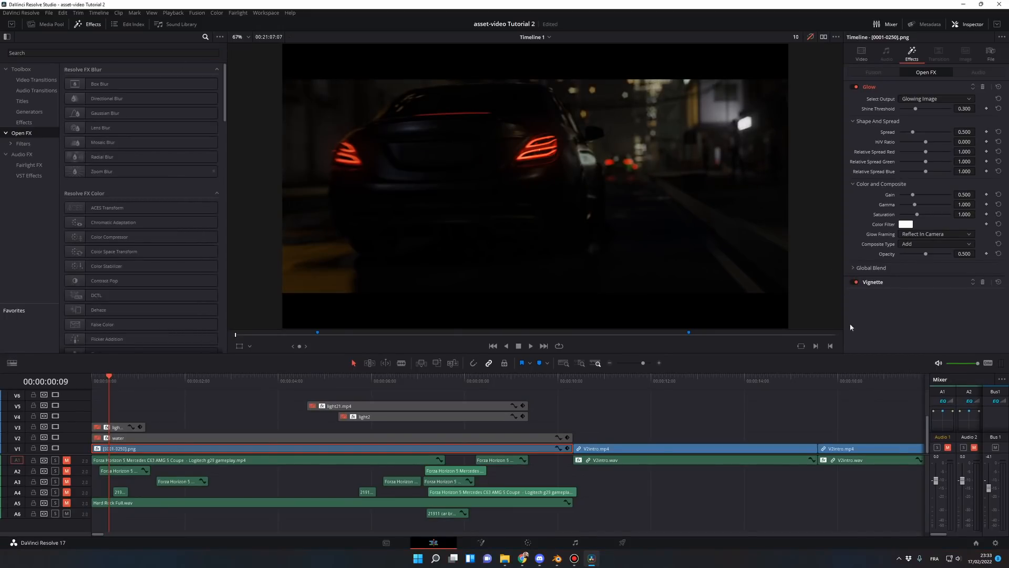
{"action": "left_click", "coordinate": [855, 282]}
{"action": "left_click", "coordinate": [855, 282]}
Step: Review the clip's colour grade nodes, return to the edit timeline and turn off the bypass of grades and effects
{"action": "key", "text": "shift+6"}
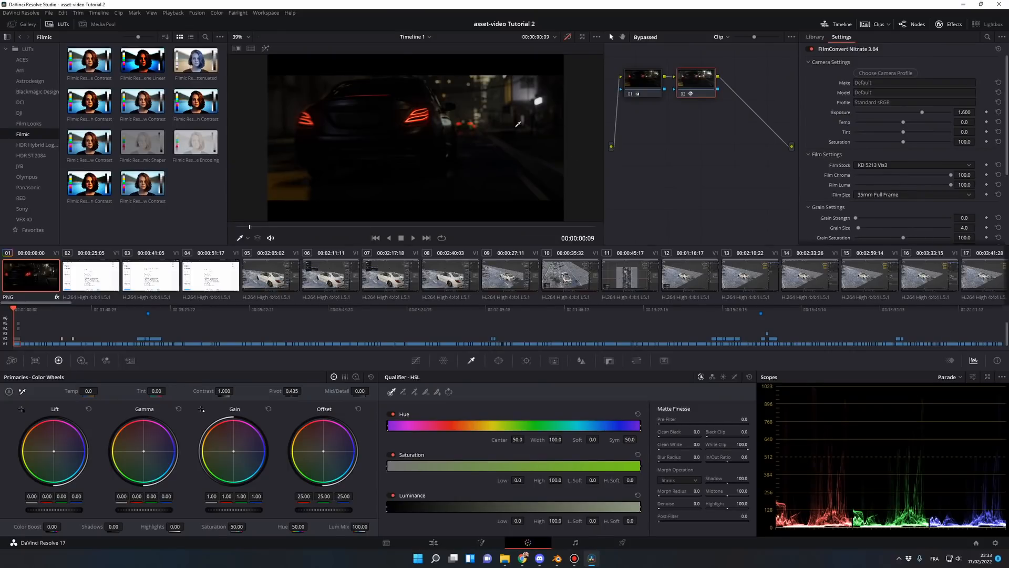
{"action": "left_click", "coordinate": [434, 542]}
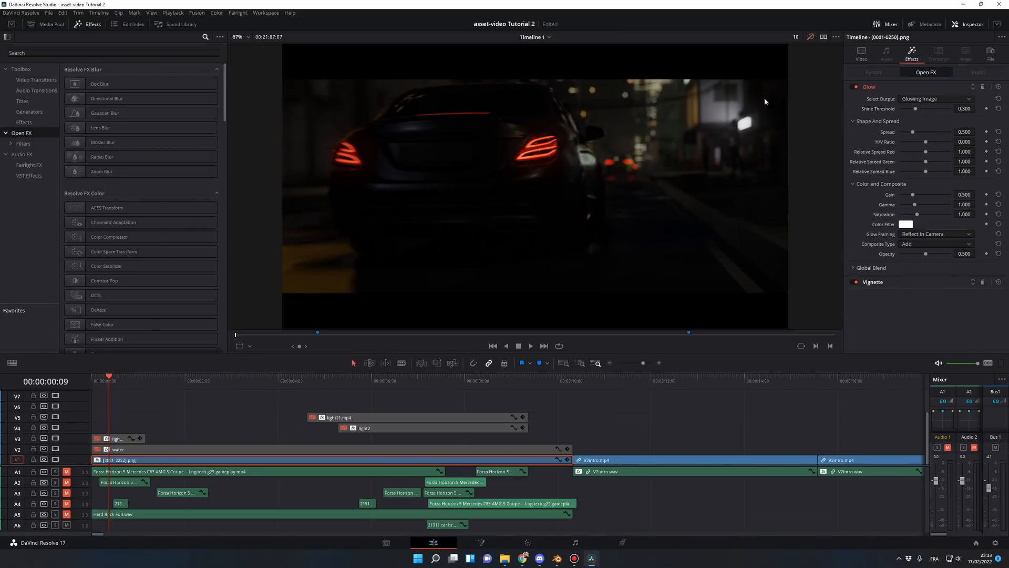
{"action": "left_click", "coordinate": [811, 38]}
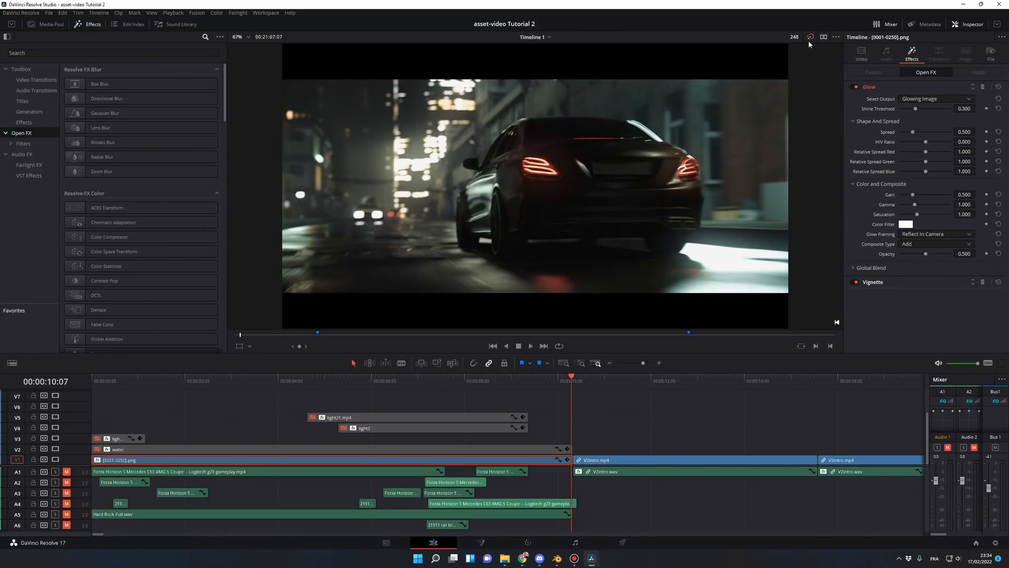
Step: Compare the final shot with colour grades and effects bypassed and active, check its colour grade nodes and return to the edit timeline
{"action": "left_click", "coordinate": [811, 37]}
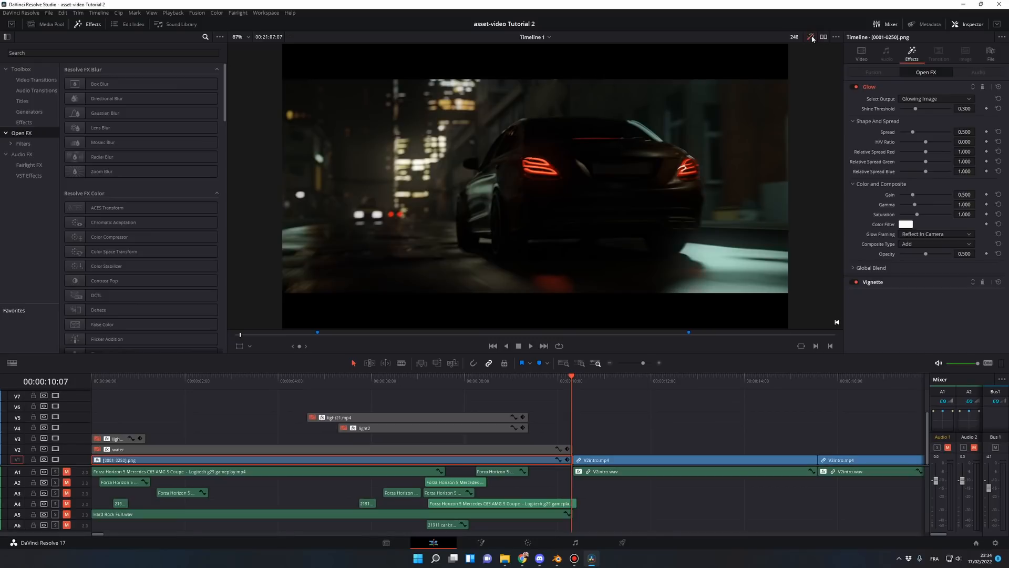
{"action": "left_click", "coordinate": [812, 38]}
{"action": "left_click", "coordinate": [811, 38]}
{"action": "left_click", "coordinate": [811, 38]}
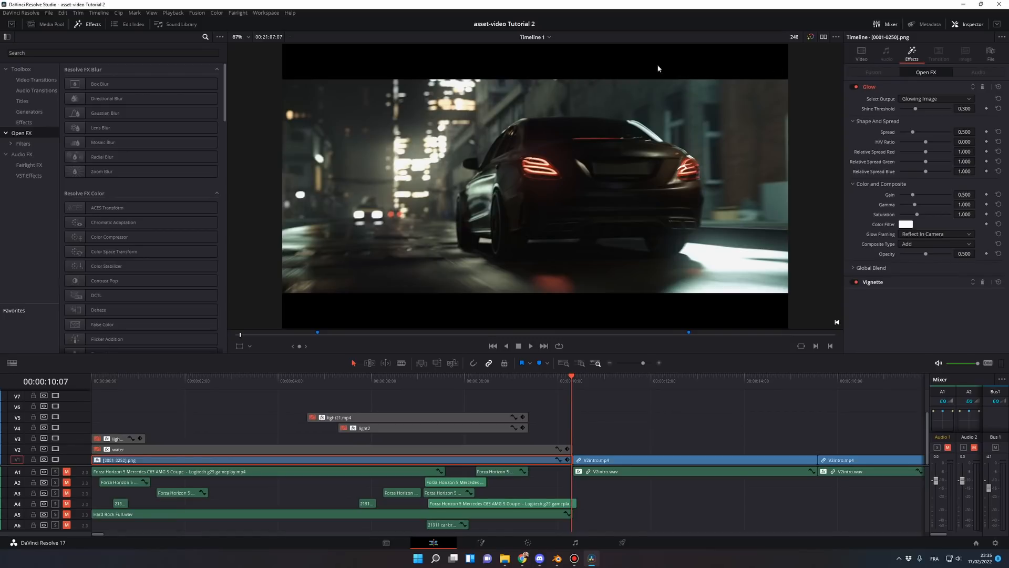
{"action": "left_click", "coordinate": [811, 38]}
{"action": "key", "text": "shift+6"}
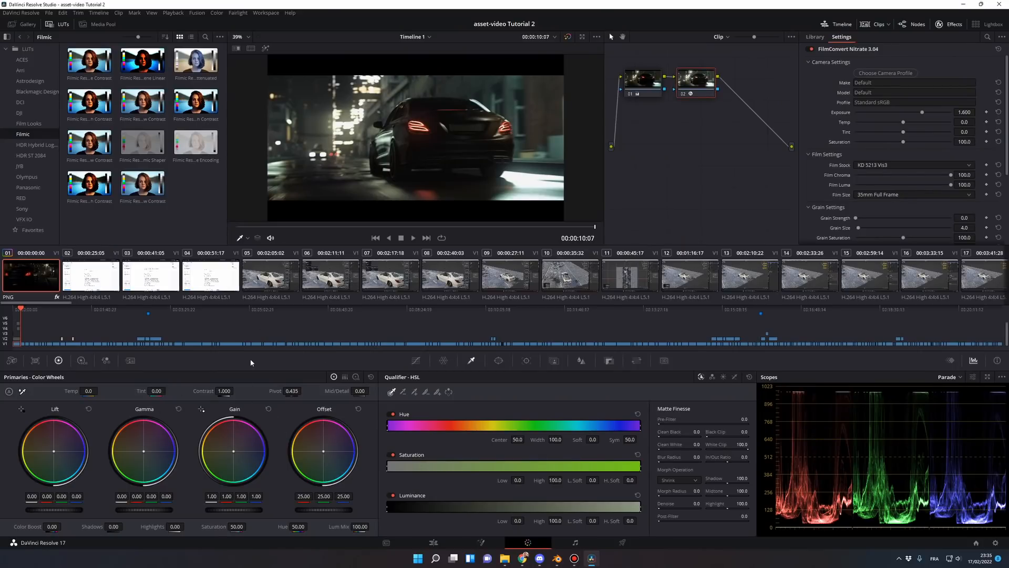
{"action": "key", "text": "shift+4"}
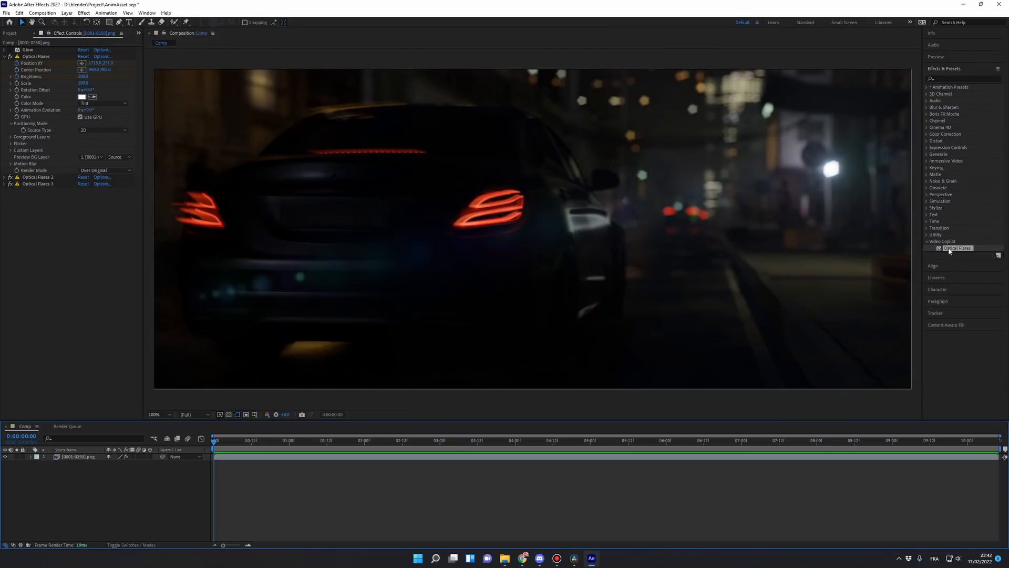
Step: Switch to After Effects, try repositioning the Optical Flares light on the street lamp and undo the move
{"action": "left_click", "coordinate": [707, 206]}
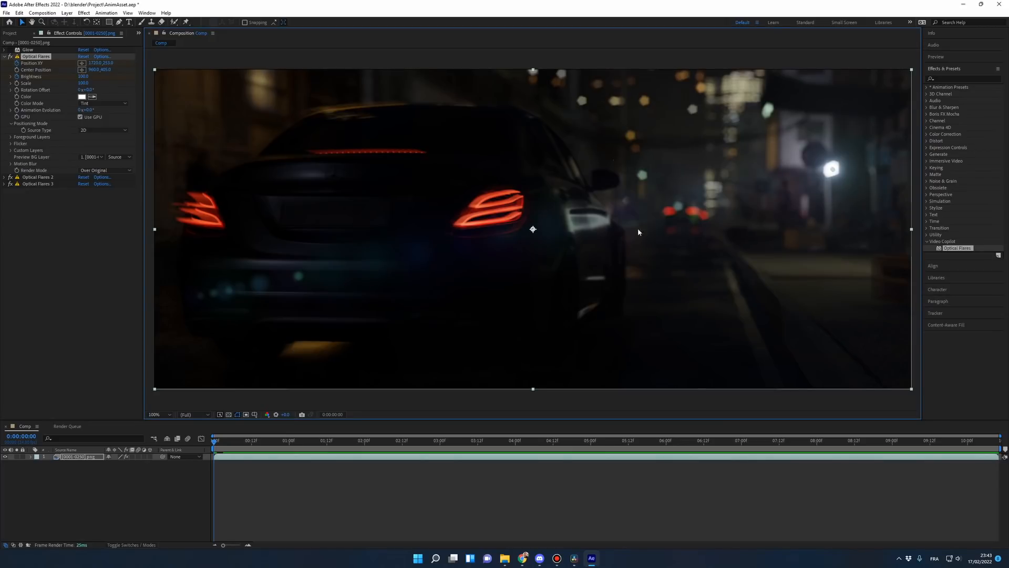
{"action": "mouse_move", "coordinate": [833, 171]}
{"action": "left_mouse_down"}
{"action": "mouse_move", "coordinate": [734, 169]}
{"action": "mouse_move", "coordinate": [832, 169]}
{"action": "left_mouse_up"}
{"action": "key", "text": "ctrl+z"}
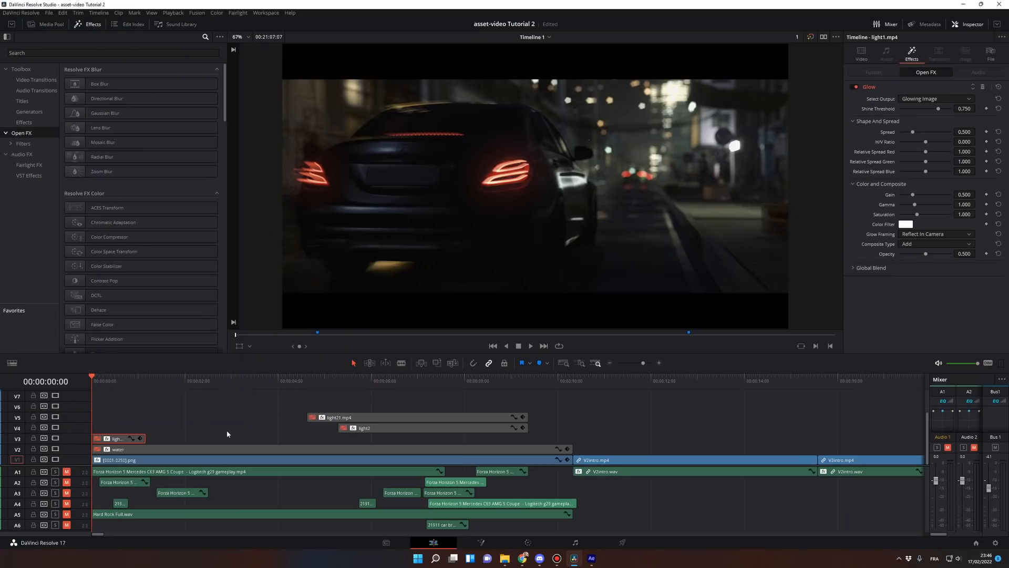
Step: Switch to DaVinci Resolve, enable the light1.mp4, light2 and light21.mp4 flare clips and scrub through the timeline to check them
{"action": "key", "text": "ctrl+s"}
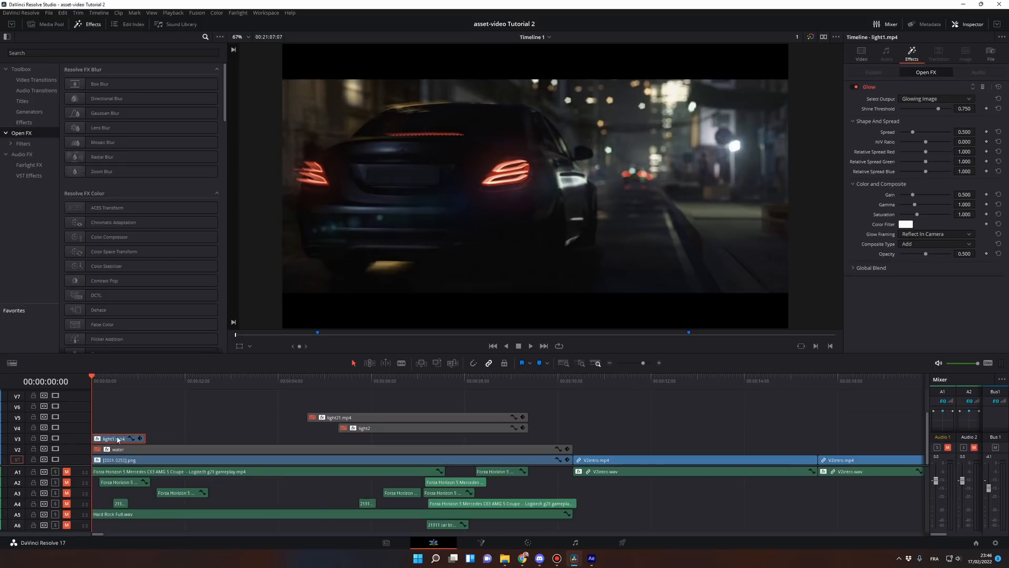
{"action": "key", "text": "ctrl+s"}
{"action": "left_click", "coordinate": [387, 429]}
{"action": "key", "text": "d"}
{"action": "left_click", "coordinate": [396, 419]}
{"action": "key", "text": "d"}
{"action": "left_click_drag", "start_coordinate": [287, 380], "coordinate": [493, 399]}
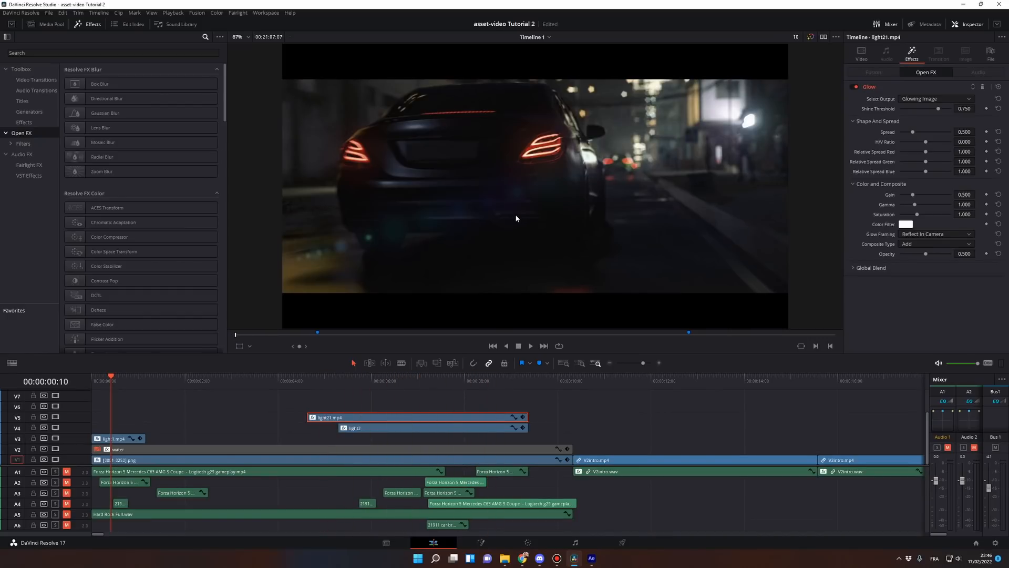
{"action": "left_click", "coordinate": [305, 380]}
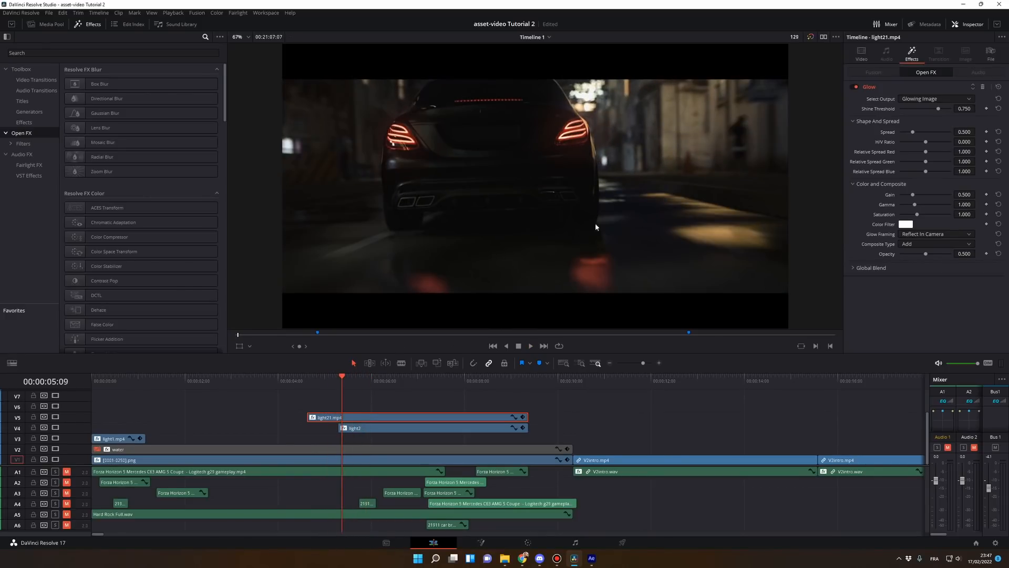
Step: Enable the water clip on V2 and play the sequence from the start
{"action": "left_click", "coordinate": [173, 450]}
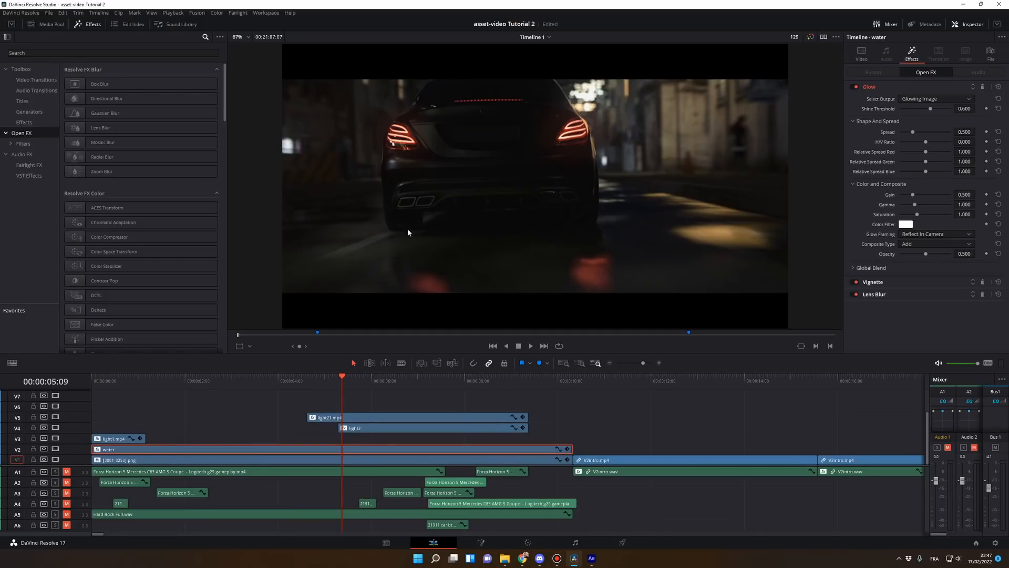
{"action": "left_click_drag", "start_coordinate": [161, 377], "coordinate": [96, 377]}
{"action": "key", "text": "space"}
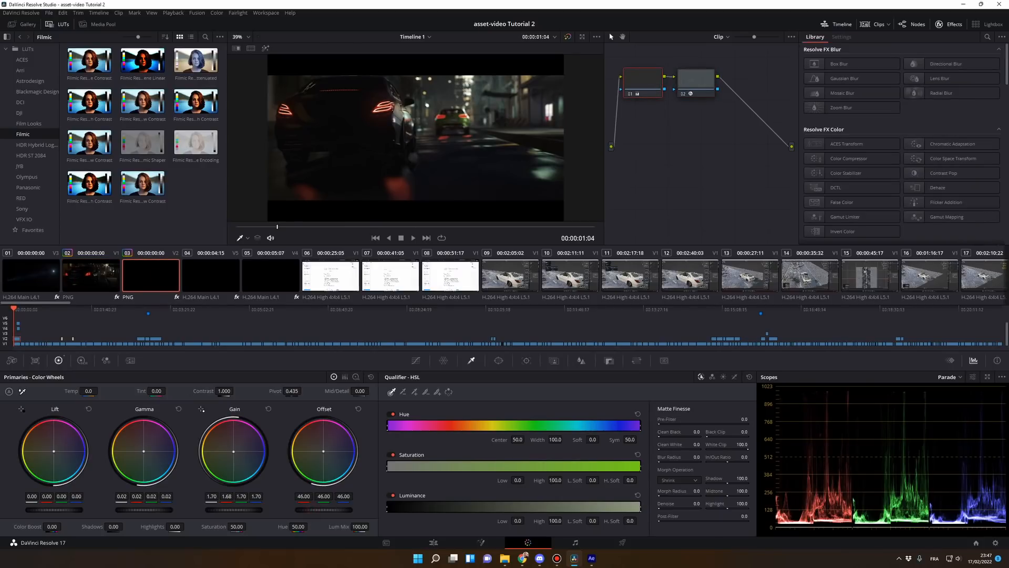
Step: Return to the edit timeline and replay the sequence from the start to review the water spray and light flares
{"action": "left_click", "coordinate": [434, 545]}
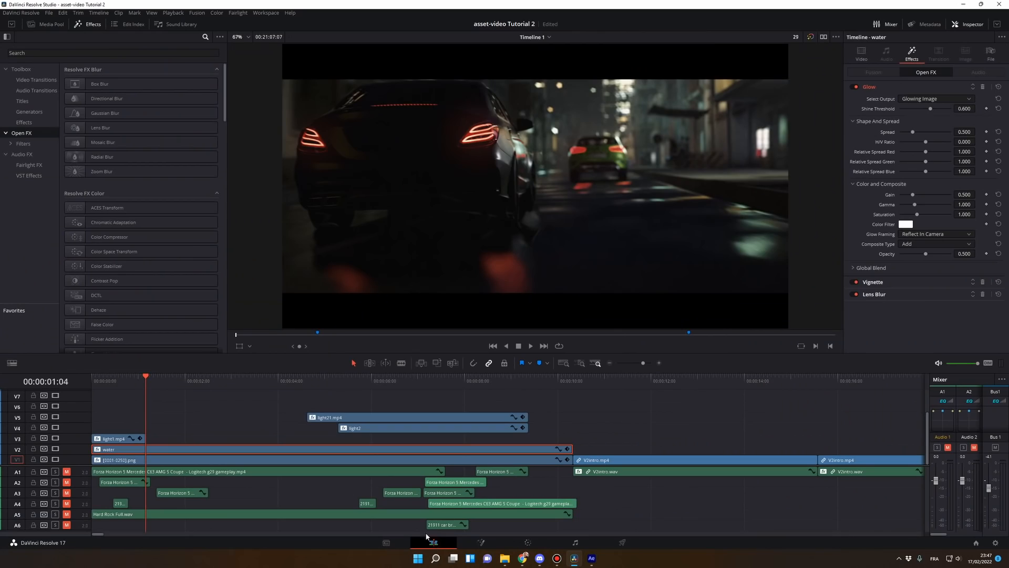
{"action": "left_click_drag", "start_coordinate": [120, 380], "coordinate": [92, 379]}
{"action": "key", "text": "space"}
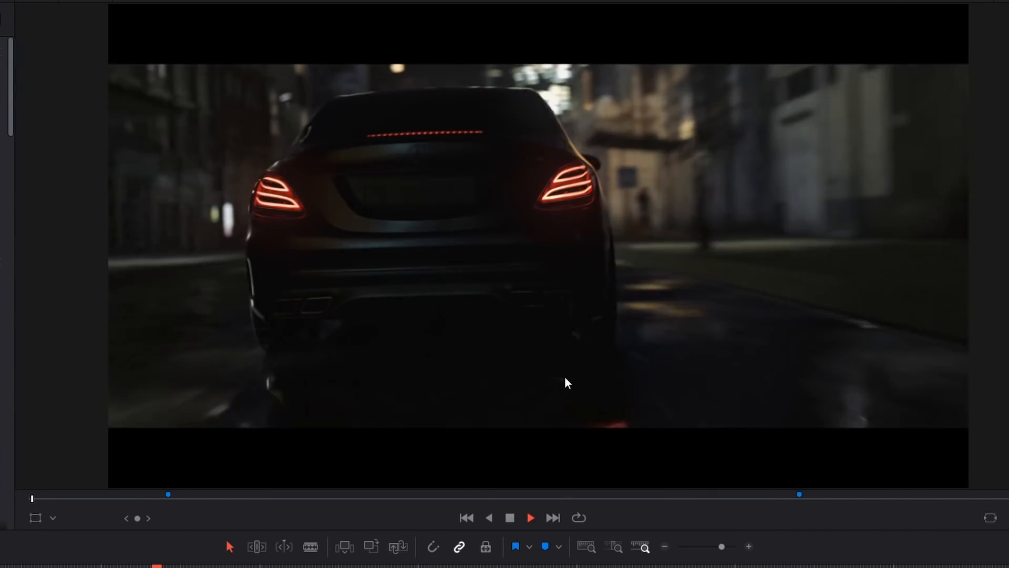
{"action": "key", "text": "space"}
{"action": "key", "text": "Home"}
{"action": "key", "text": "space"}
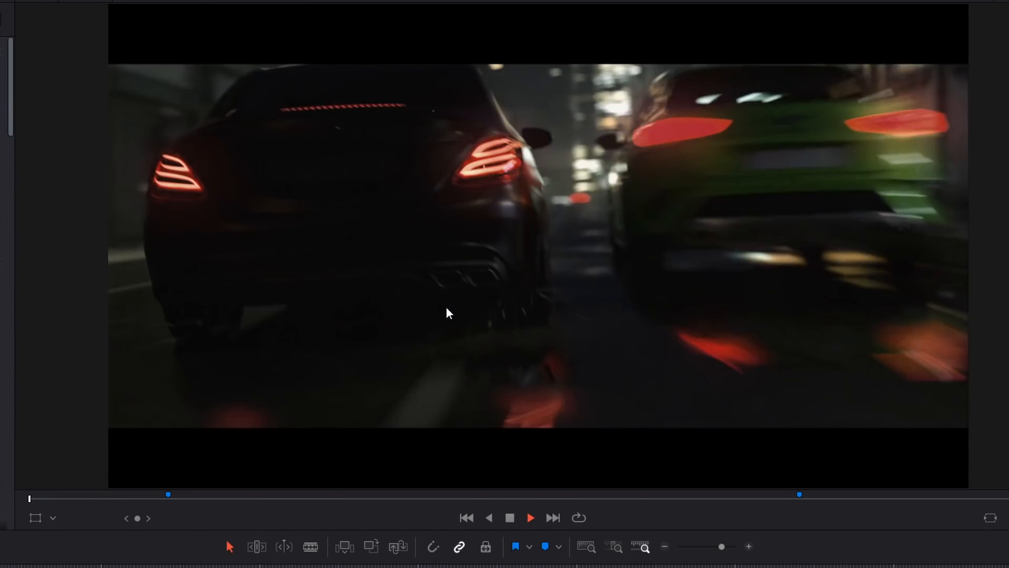
{"action": "key", "text": "space"}
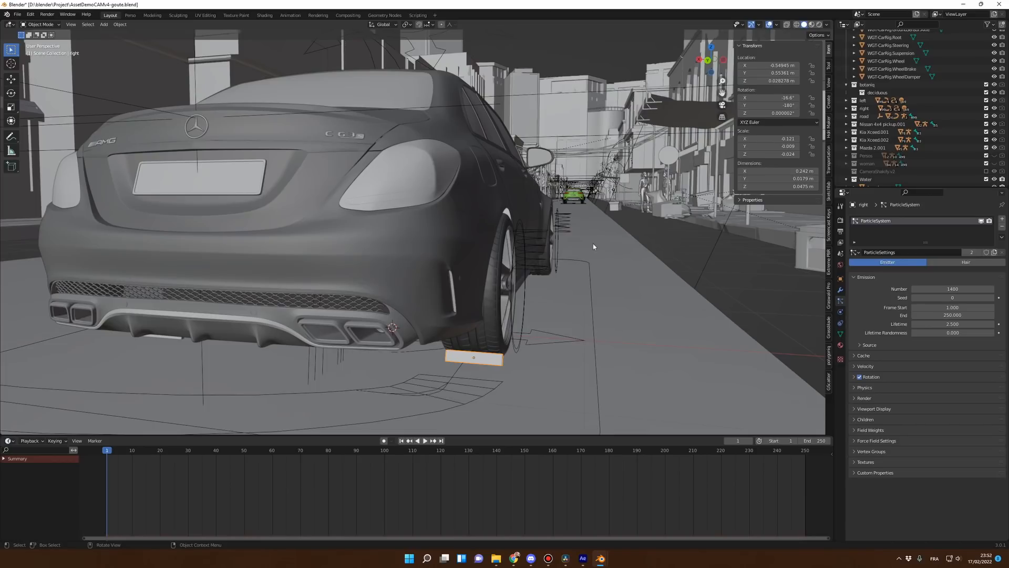
Step: Switch to Blender, select the particle emitter under the right rear wheel and play its water spray through the camera view
{"action": "left_click", "coordinate": [469, 279]}
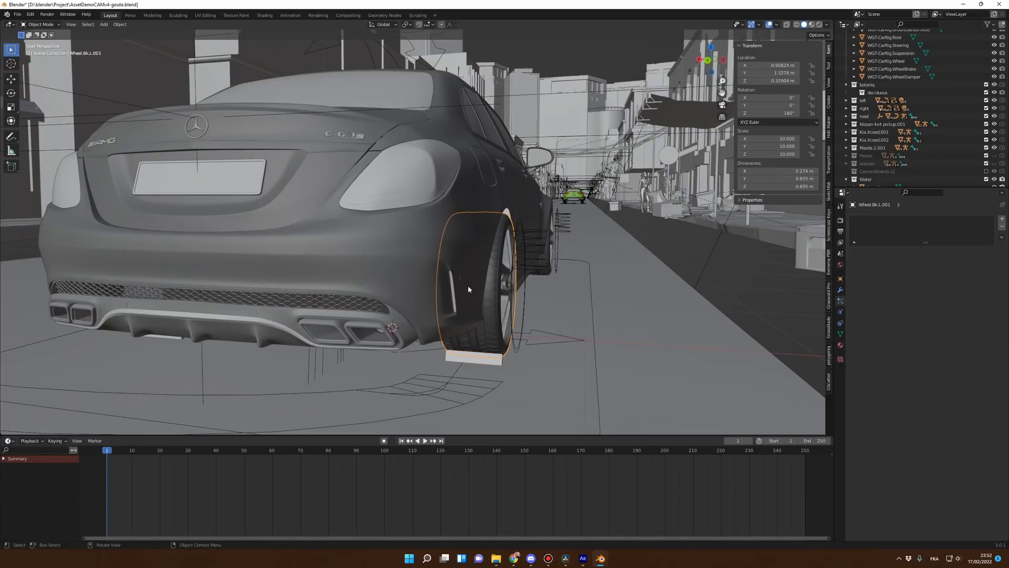
{"action": "left_click", "coordinate": [489, 361]}
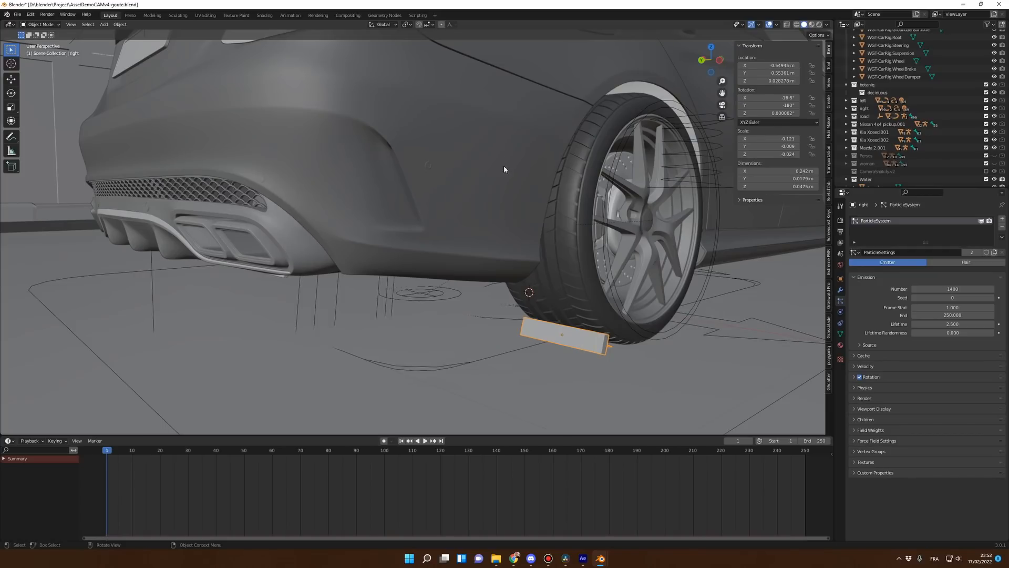
{"action": "key", "text": "KP_0"}
{"action": "key", "text": "space"}
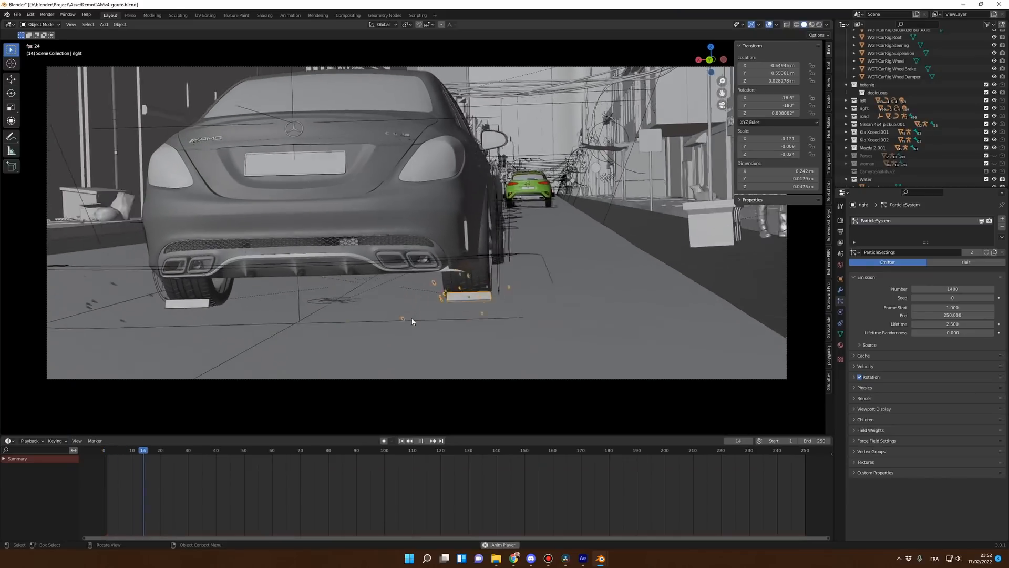
{"action": "key", "text": "Escape"}
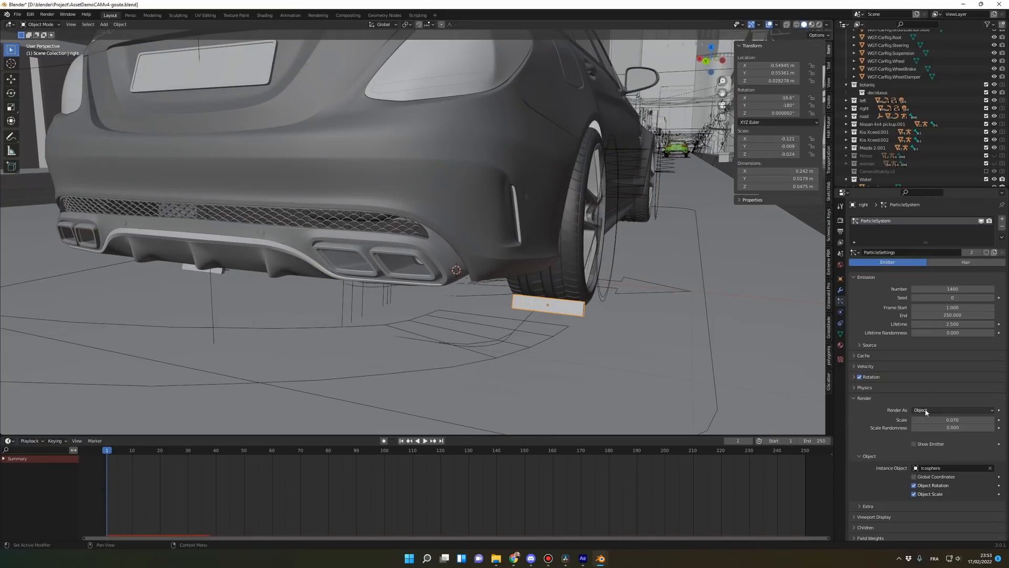
Step: Examine the Icosphere droplet that the wheel's particle system uses as its instance object
{"action": "scroll", "coordinate": [703, 369], "scroll_direction": "down", "scroll_amount": 10}
{"action": "scroll", "coordinate": [703, 369], "scroll_direction": "down", "scroll_amount": 8}
{"action": "middle_click_drag", "start_coordinate": [728, 341], "coordinate": [664, 344], "text": "shift"}
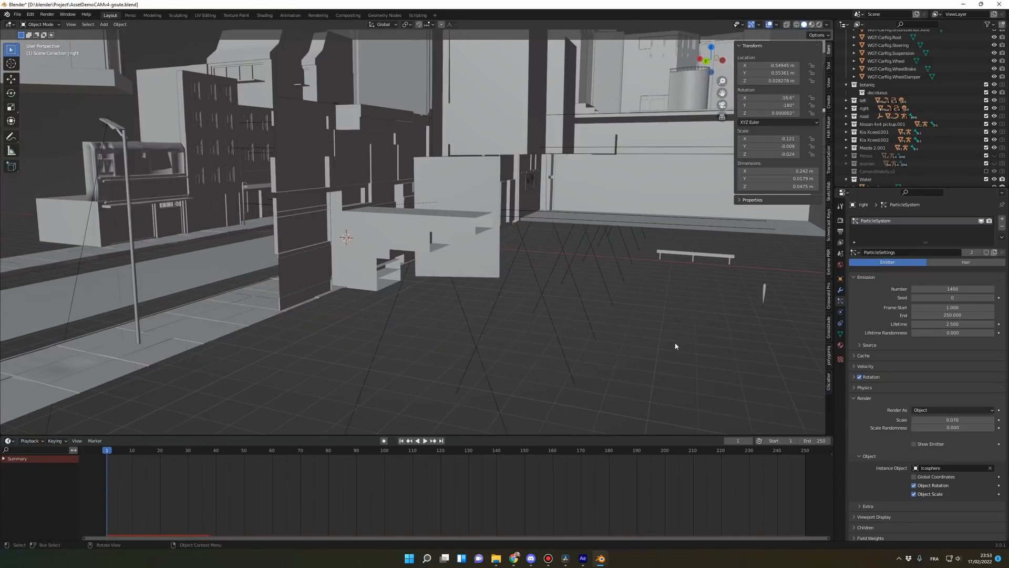
{"action": "left_click", "coordinate": [765, 295]}
{"action": "key", "text": "KP_Decimal"}
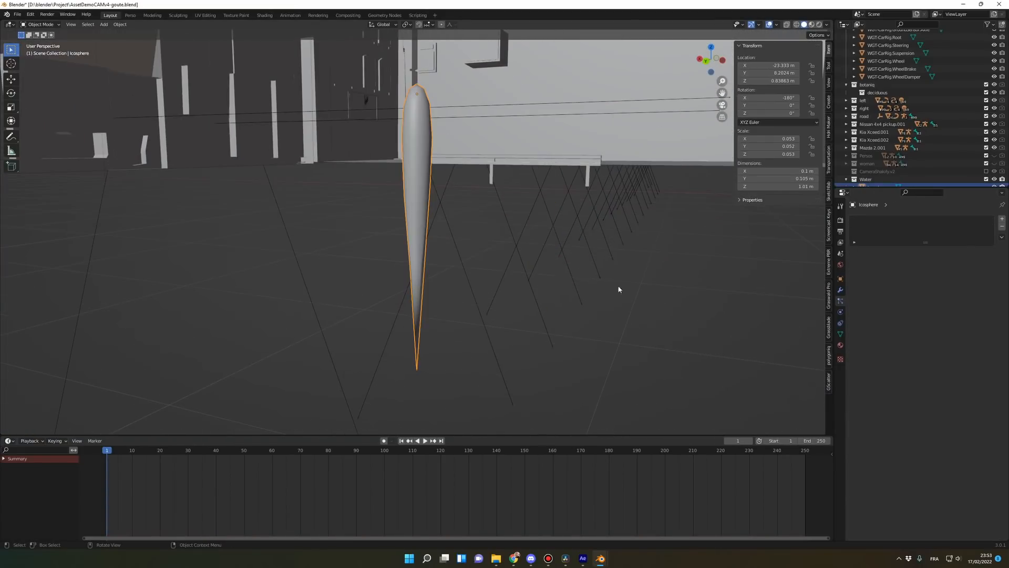
{"action": "middle_click_drag", "start_coordinate": [633, 284], "coordinate": [466, 186]}
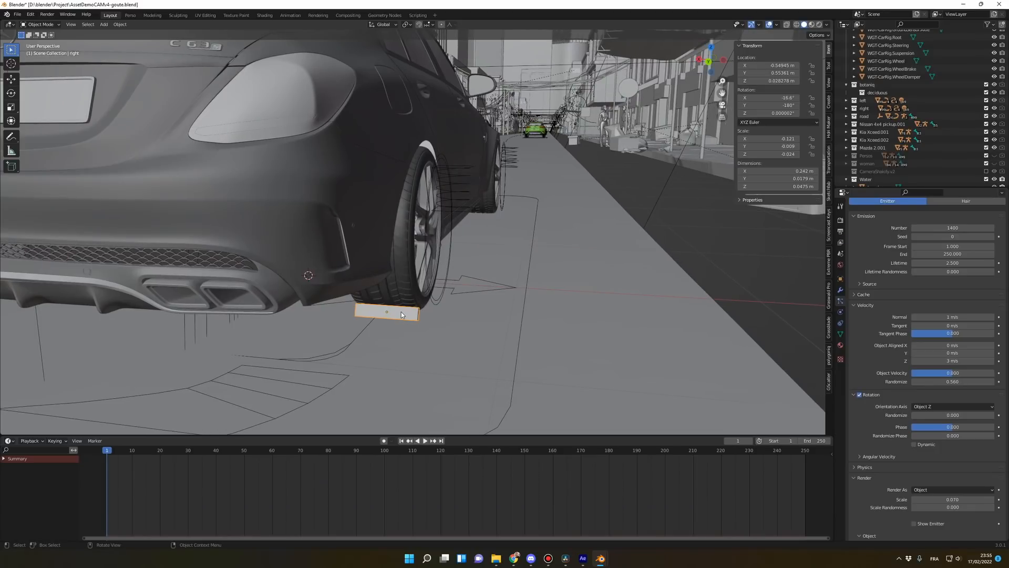
Step: Review the wheel emitter's emission, cache, velocity and rotation settings
{"action": "scroll", "coordinate": [407, 310], "scroll_direction": "down", "scroll_amount": 1}
{"action": "scroll", "coordinate": [408, 310], "scroll_direction": "up", "scroll_amount": 1}
{"action": "left_click", "coordinate": [865, 296]}
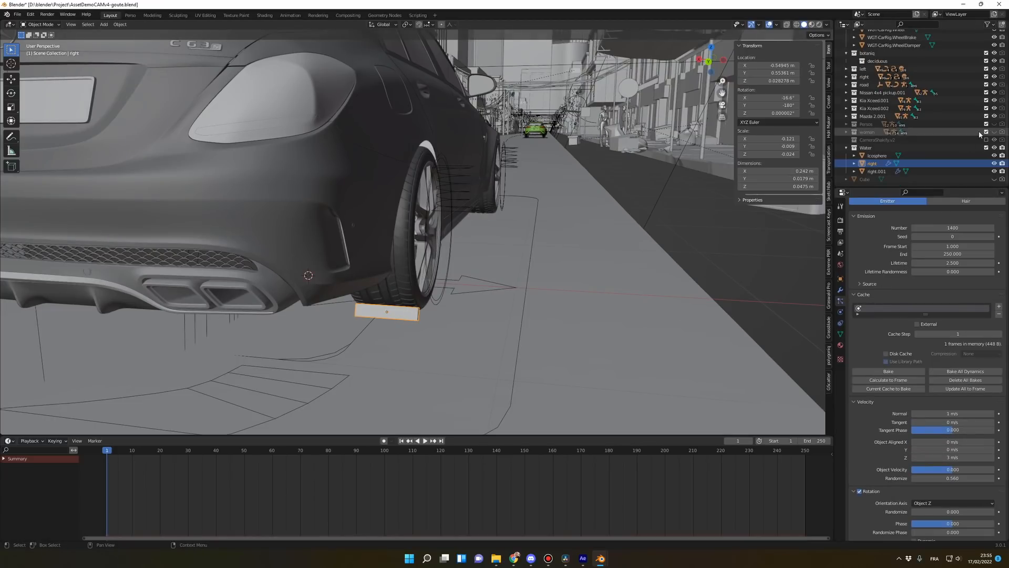
{"action": "scroll", "coordinate": [1004, 90], "scroll_direction": "up", "scroll_amount": 2}
{"action": "scroll", "coordinate": [1005, 89], "scroll_direction": "down", "scroll_amount": 2}
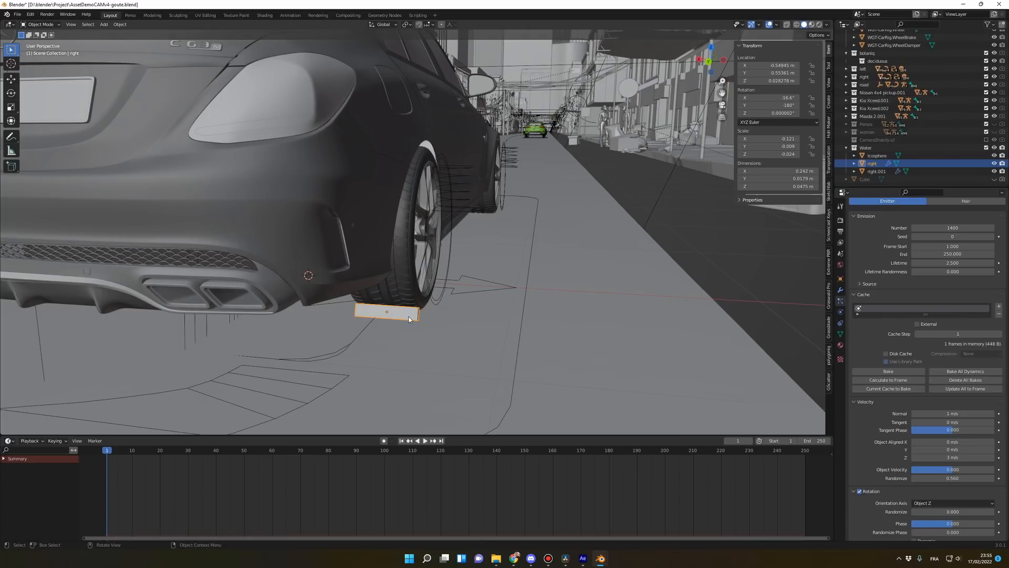
{"action": "middle_click_drag", "start_coordinate": [409, 319], "coordinate": [490, 298]}
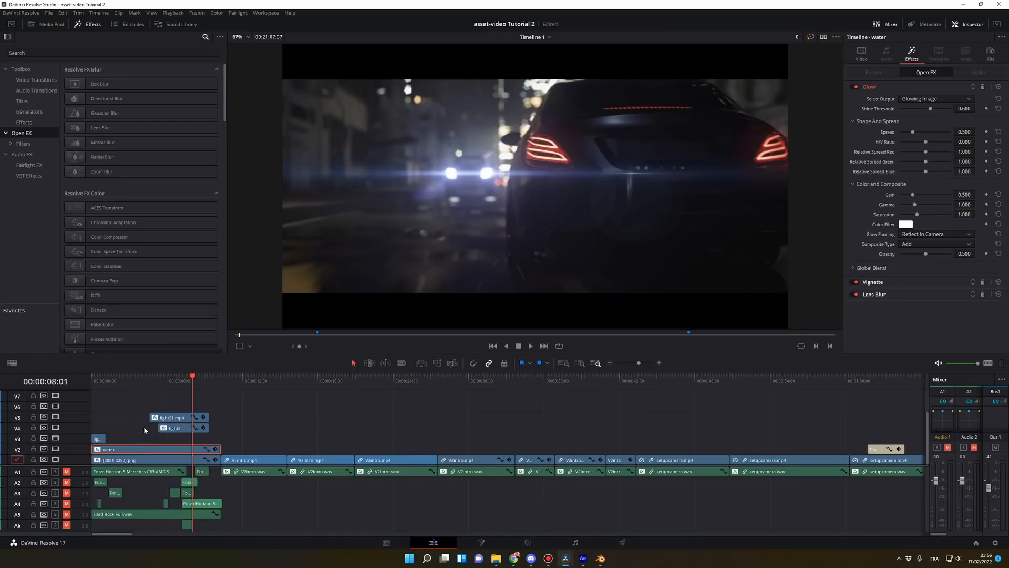
Step: Switch to DaVinci Resolve, disable the [0001-0250].png clip and play the overlay clips on their own
{"action": "left_click", "coordinate": [129, 461]}
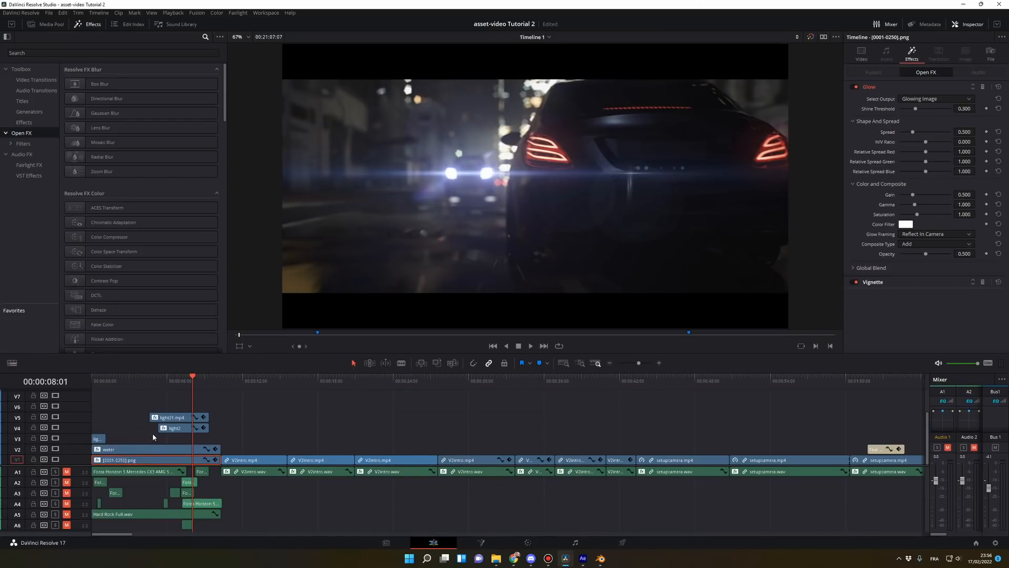
{"action": "key", "text": "d"}
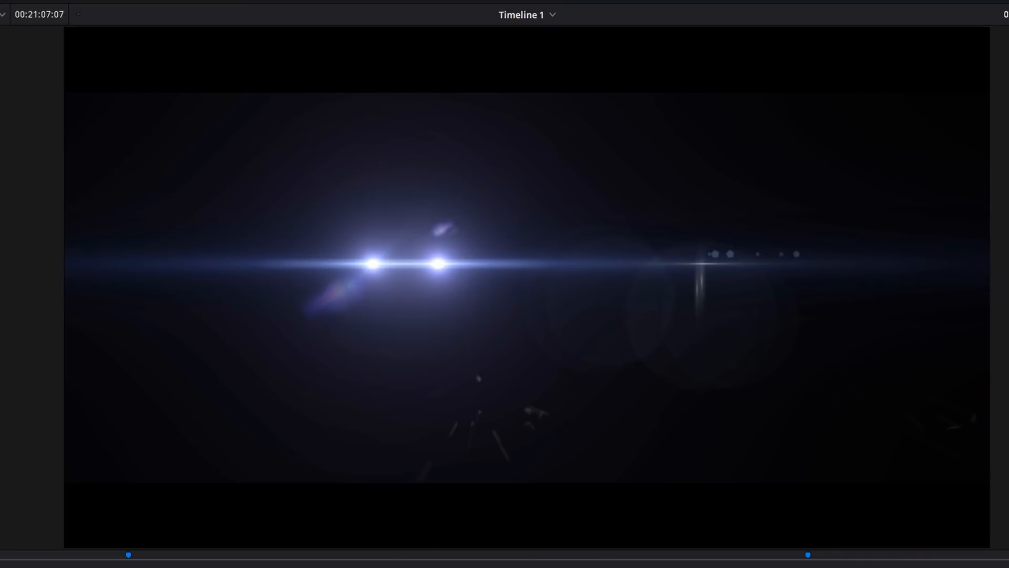
{"action": "key", "text": "space"}
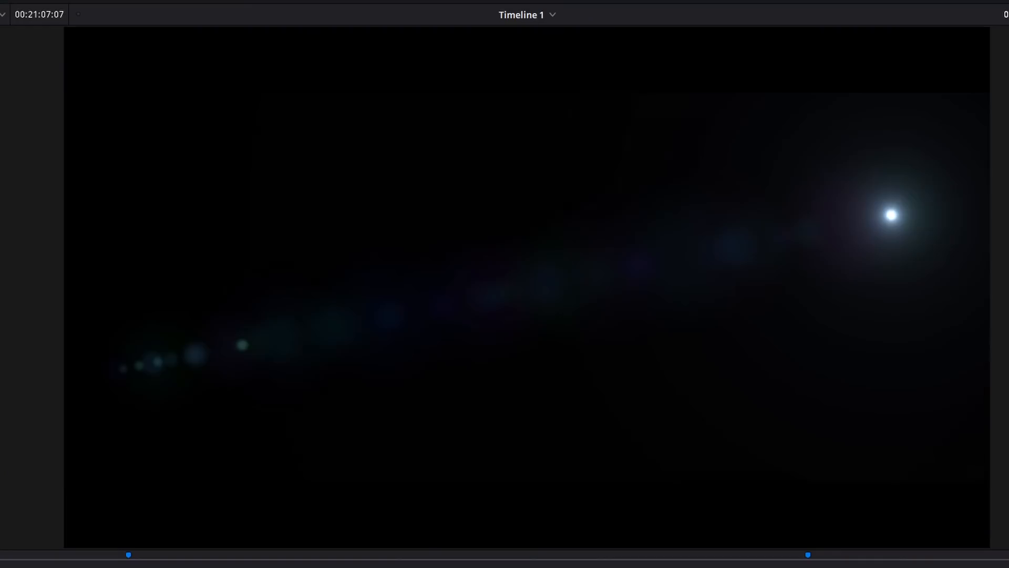